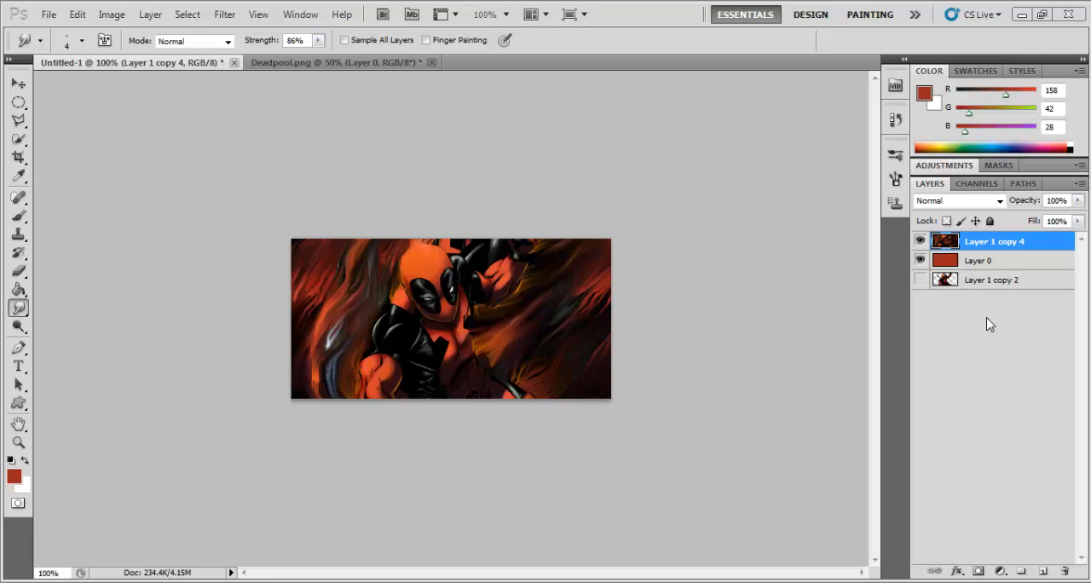
Step: Duplicate the Layer 1 copy 4 layer and activate the Burn tool for the copy
key("ctrl+j")
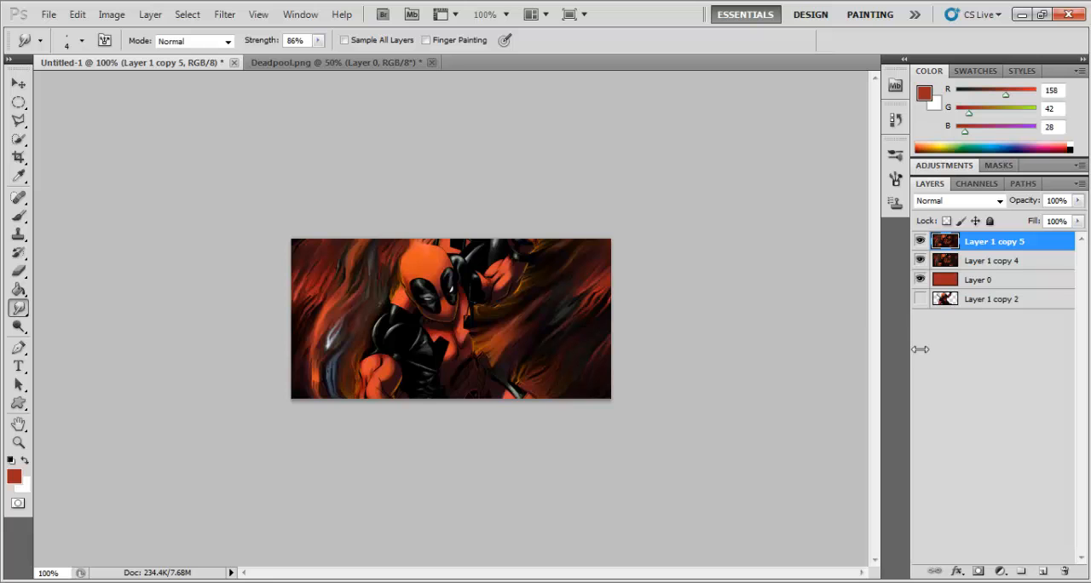
key("ctrl+plus")
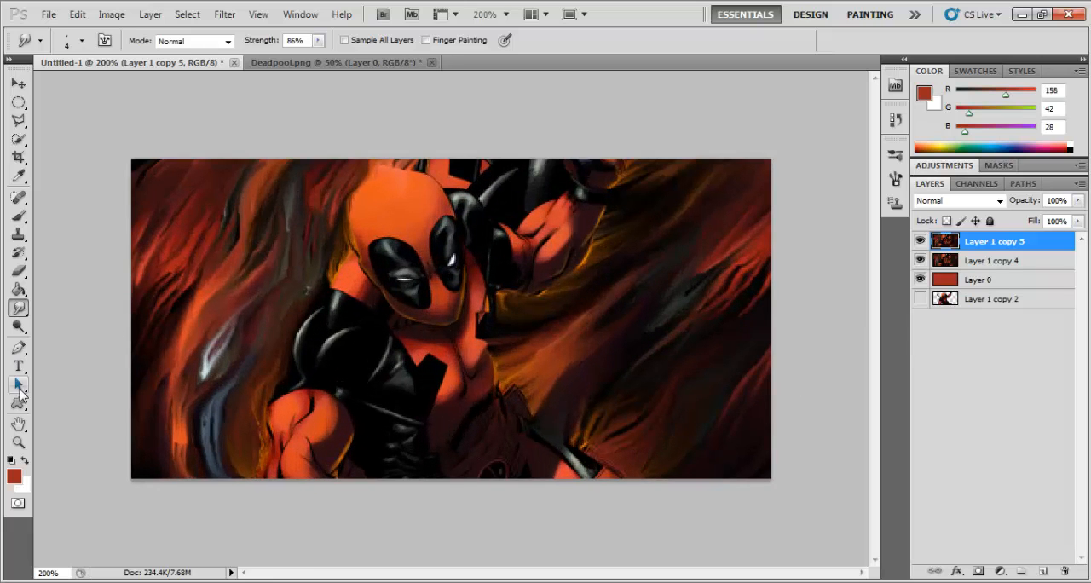
left_click(18, 329)
right_click(21, 336)
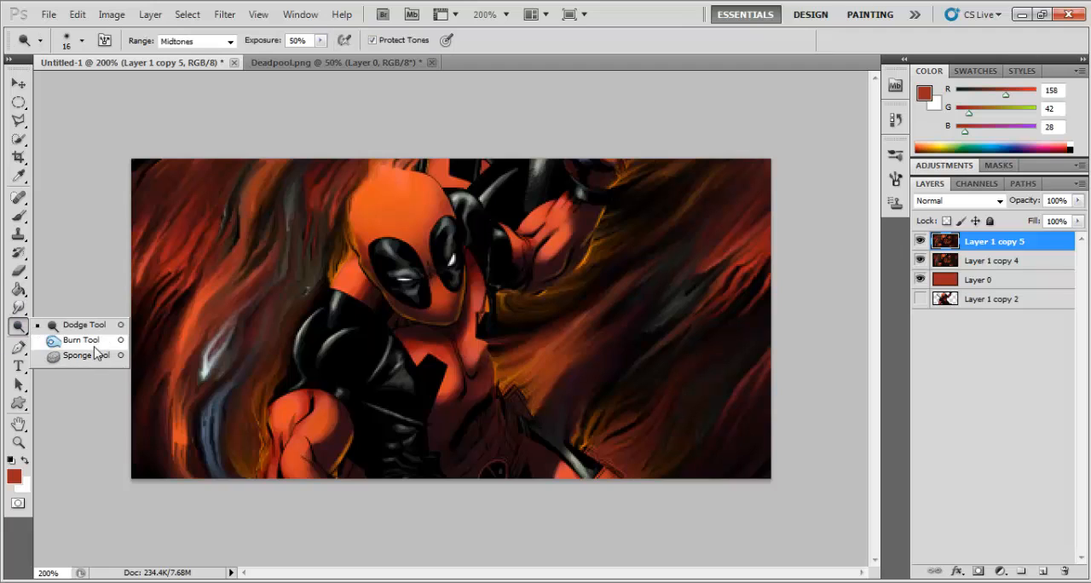
left_click(94, 349)
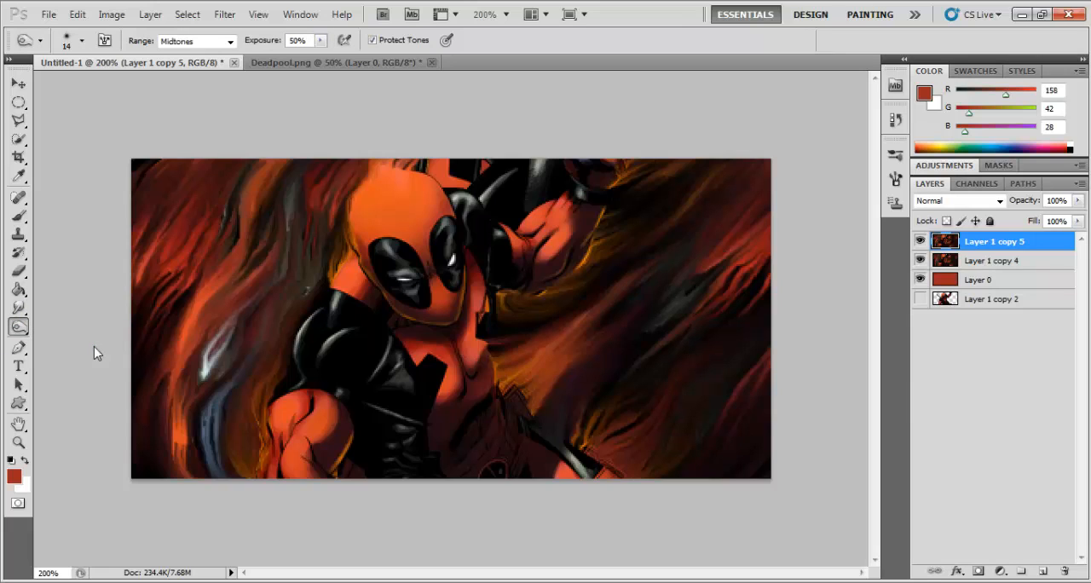
Step: Set the Burn brush size to 25 px and the tonal range to Midtones
left_click(84, 41)
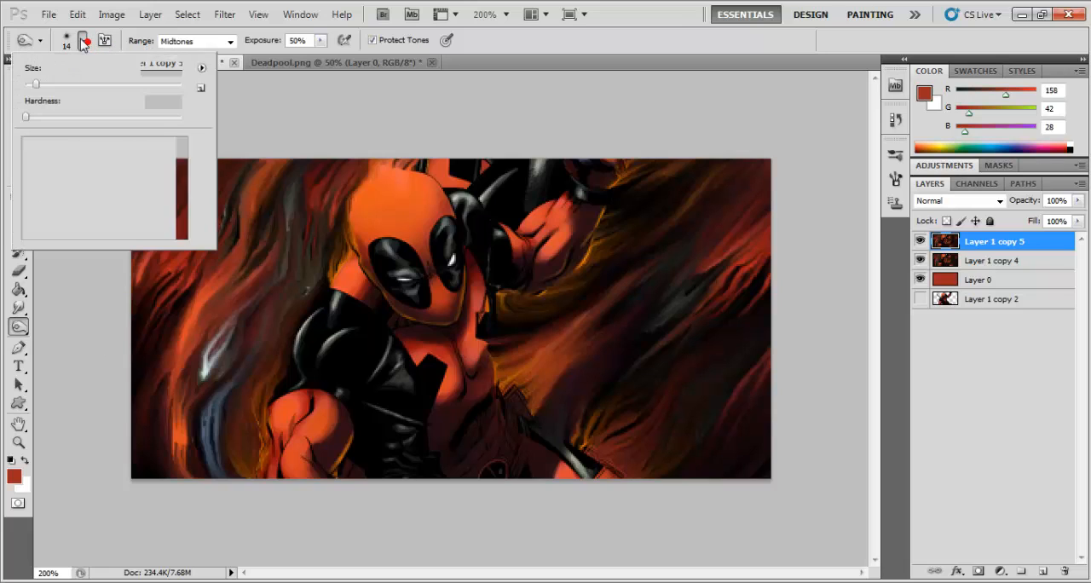
left_click_drag(40, 88, 43, 86)
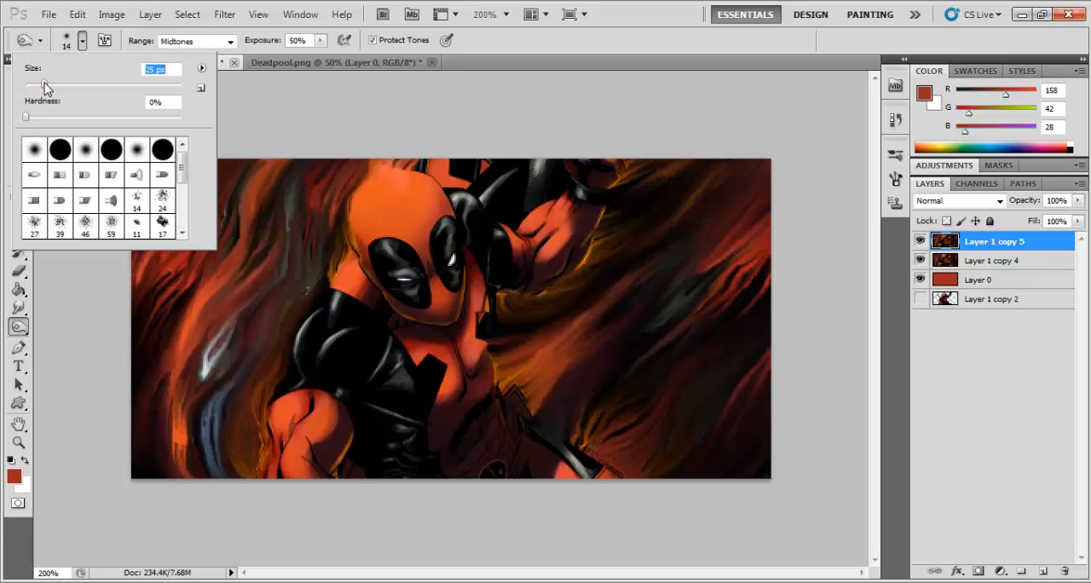
left_click(290, 102)
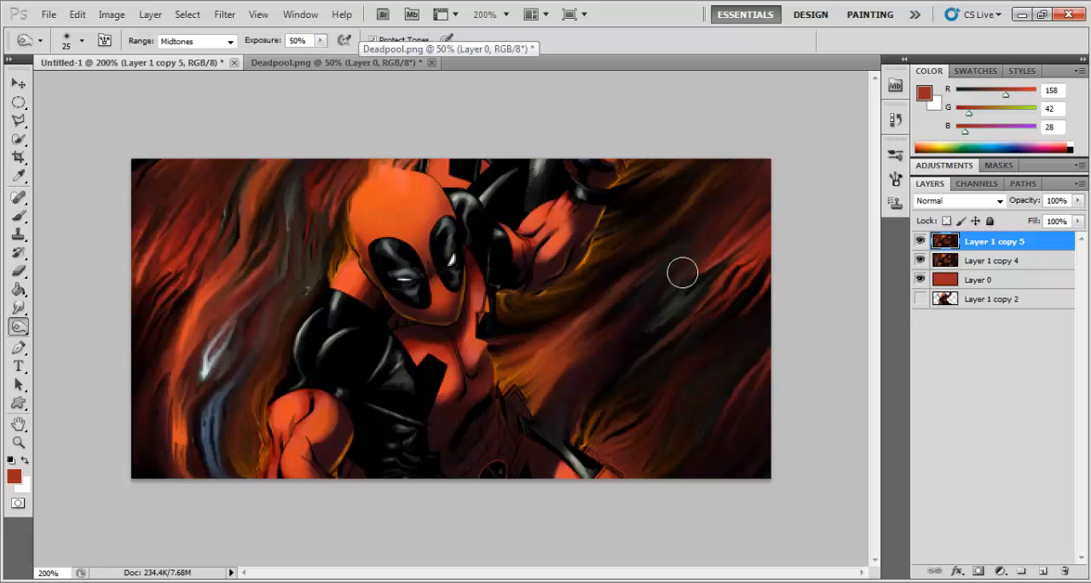
left_click(228, 41)
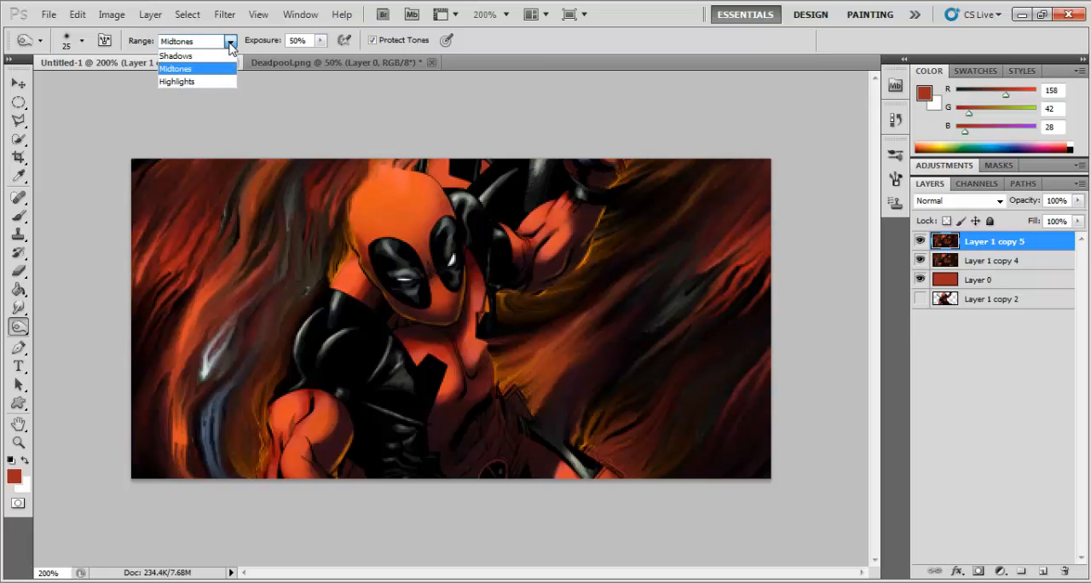
left_click(173, 68)
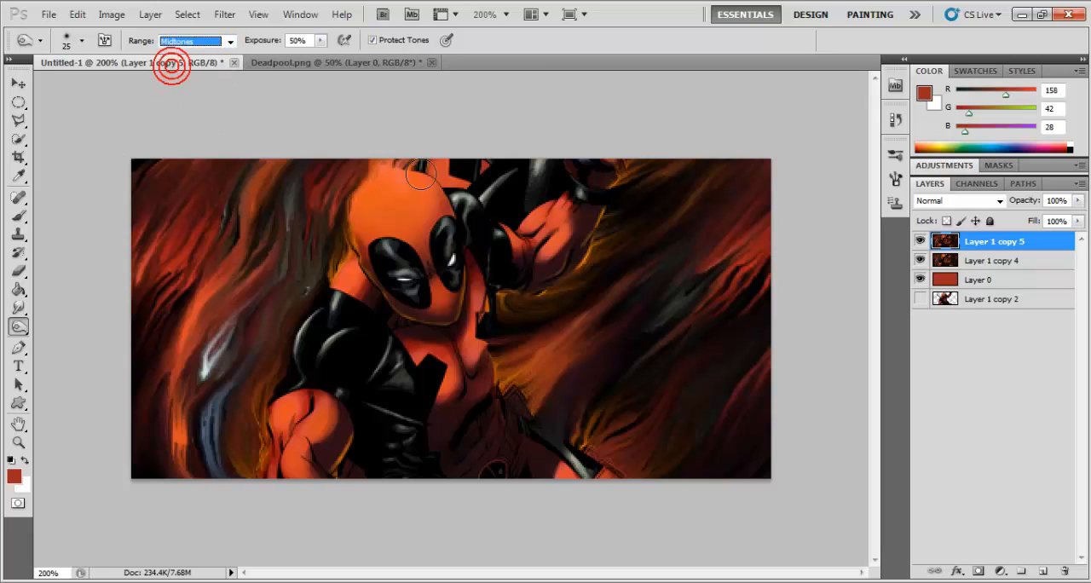
left_click(596, 132)
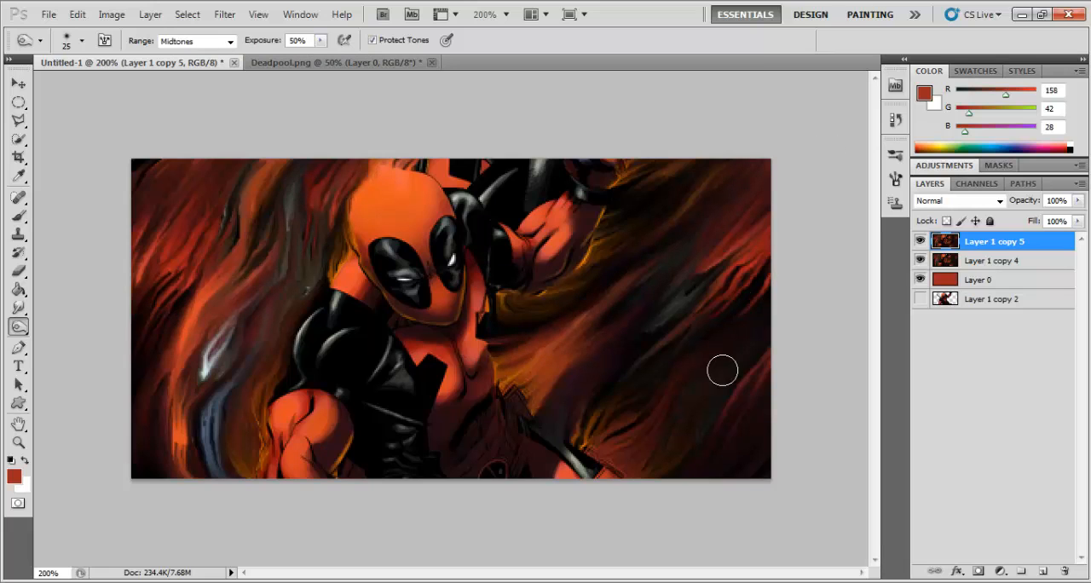
Step: Burn the dark streaks in the background to the right of the figure, from the lower corner up past the raised arm
mouse_move(684, 465)
left_mouse_down()
mouse_move(717, 437)
mouse_move(768, 360)
mouse_move(787, 353)
mouse_move(741, 489)
left_mouse_up()
left_click_drag(765, 401, 715, 496)
left_click_drag(603, 380, 699, 312)
left_click_drag(608, 317, 690, 262)
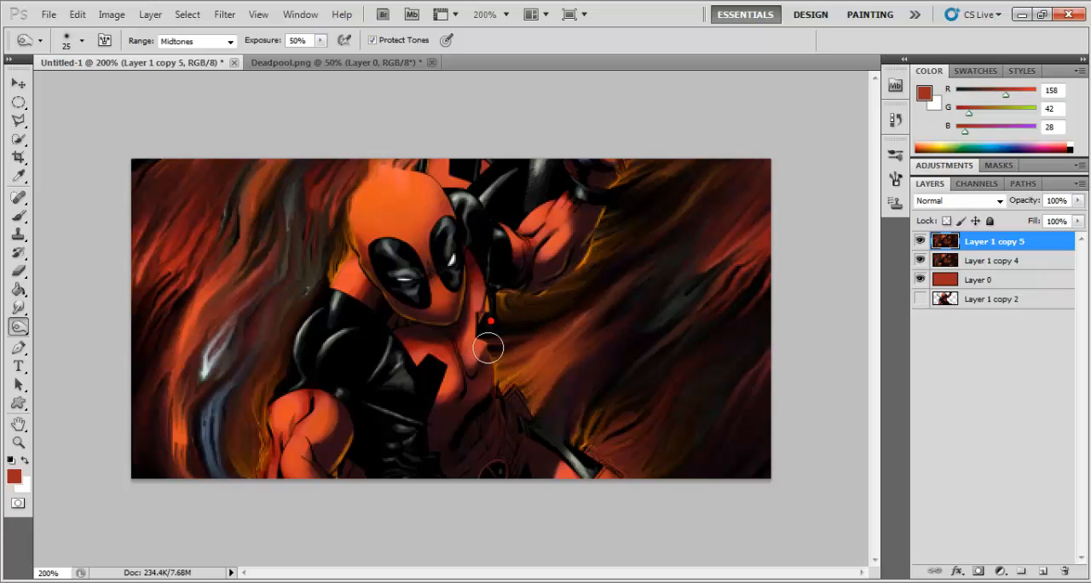
left_click_drag(604, 258, 687, 241)
mouse_move(626, 211)
left_mouse_down()
mouse_move(657, 212)
mouse_move(662, 168)
left_mouse_up()
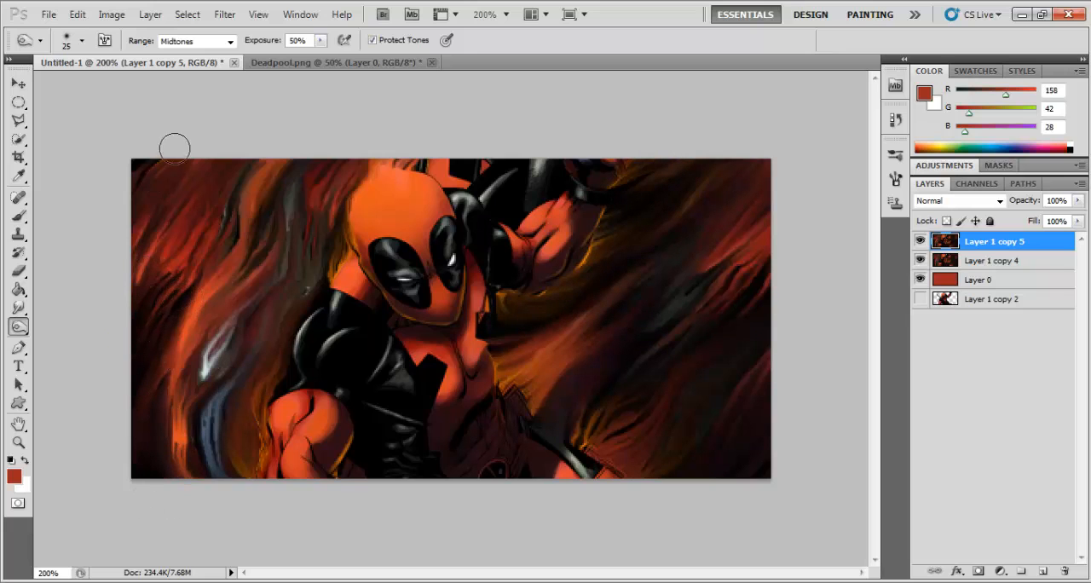
Step: Burn the dark background streaks to the left of the figure and the shaded areas around the raised arm and torso
left_click_drag(144, 139, 151, 217)
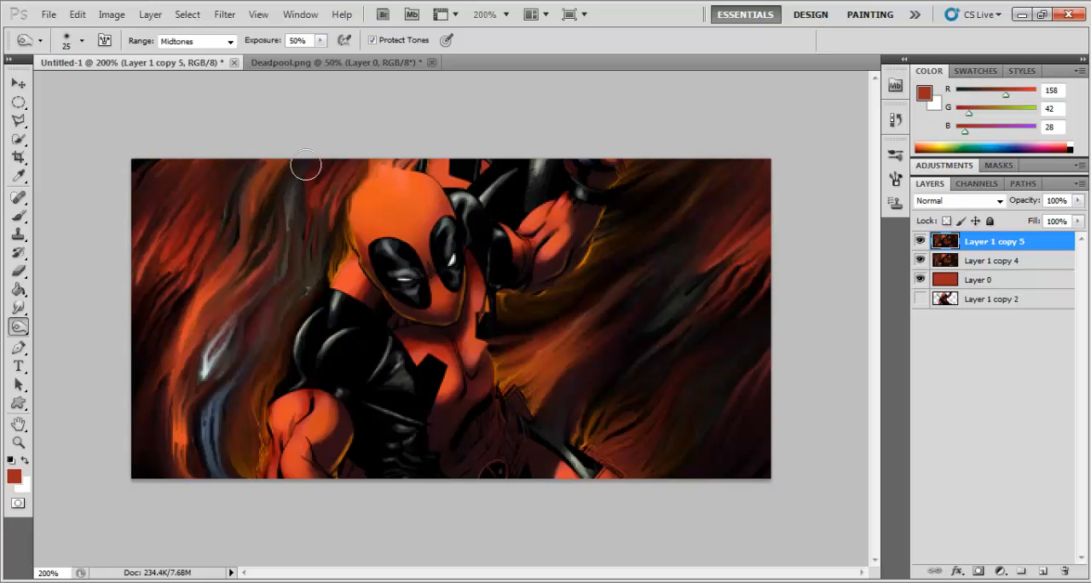
mouse_move(285, 163)
left_mouse_down()
mouse_move(285, 268)
mouse_move(259, 286)
left_mouse_up()
mouse_move(338, 158)
left_mouse_down()
mouse_move(333, 256)
mouse_move(357, 269)
mouse_move(339, 232)
mouse_move(344, 308)
mouse_move(341, 297)
left_mouse_up()
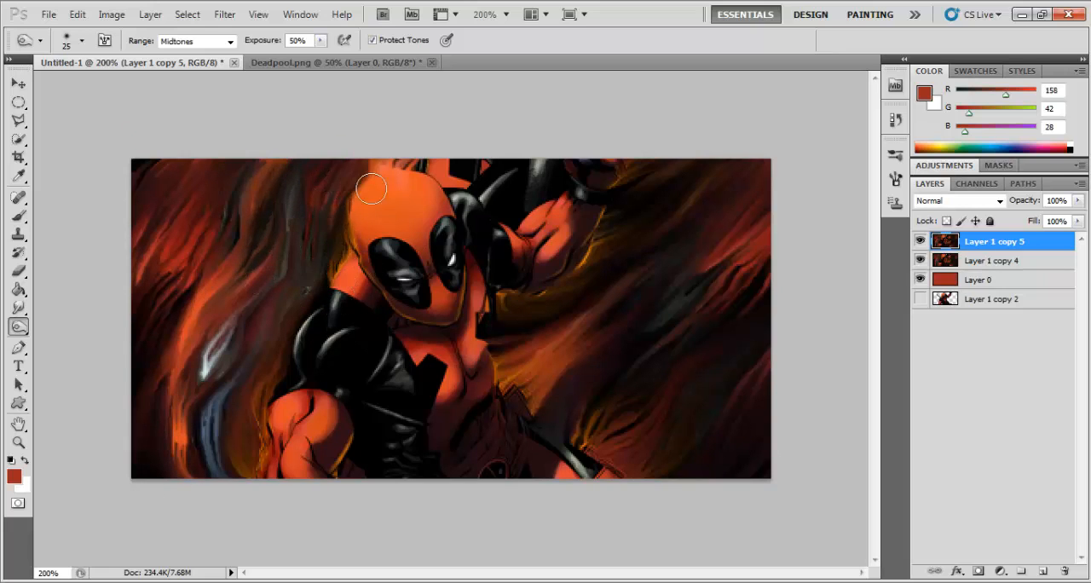
mouse_move(555, 235)
left_mouse_down()
mouse_move(504, 309)
mouse_move(500, 343)
left_mouse_up()
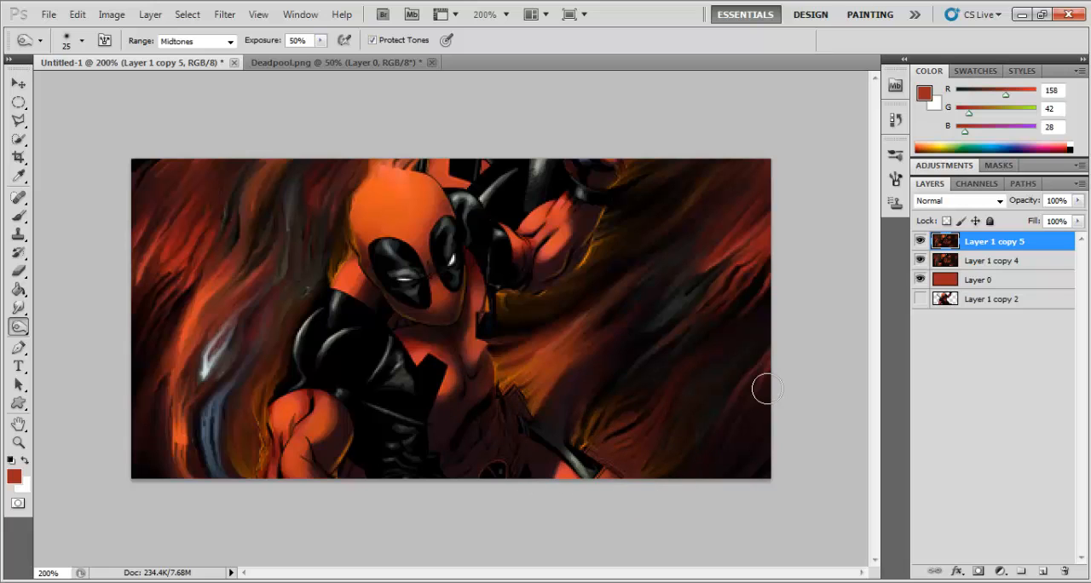
Step: Switch to the Dodge tool and set its brush size to 20 px
right_click(19, 326)
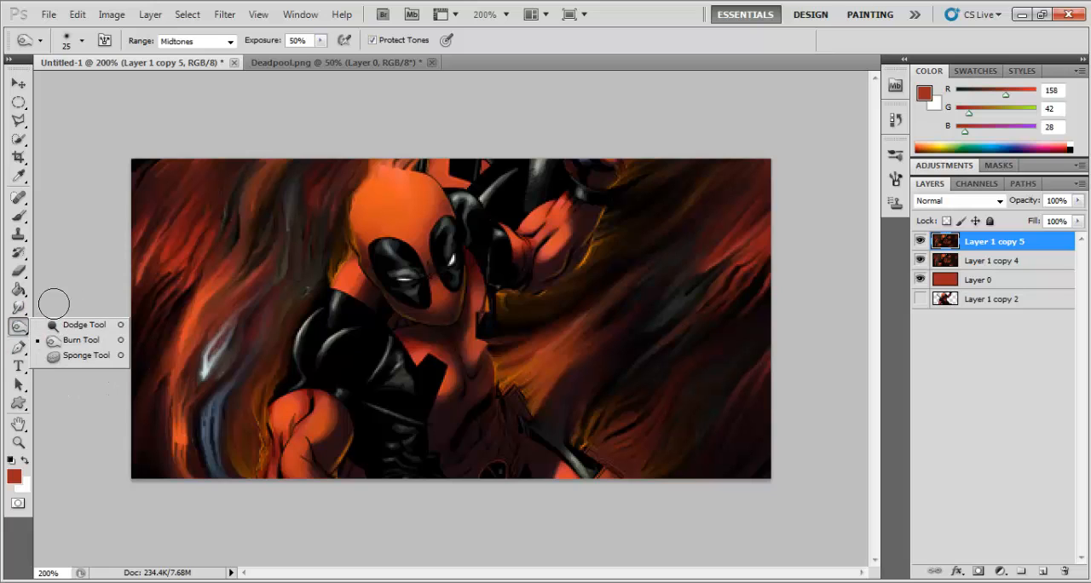
left_click(54, 271)
right_click(18, 329)
left_click(71, 329)
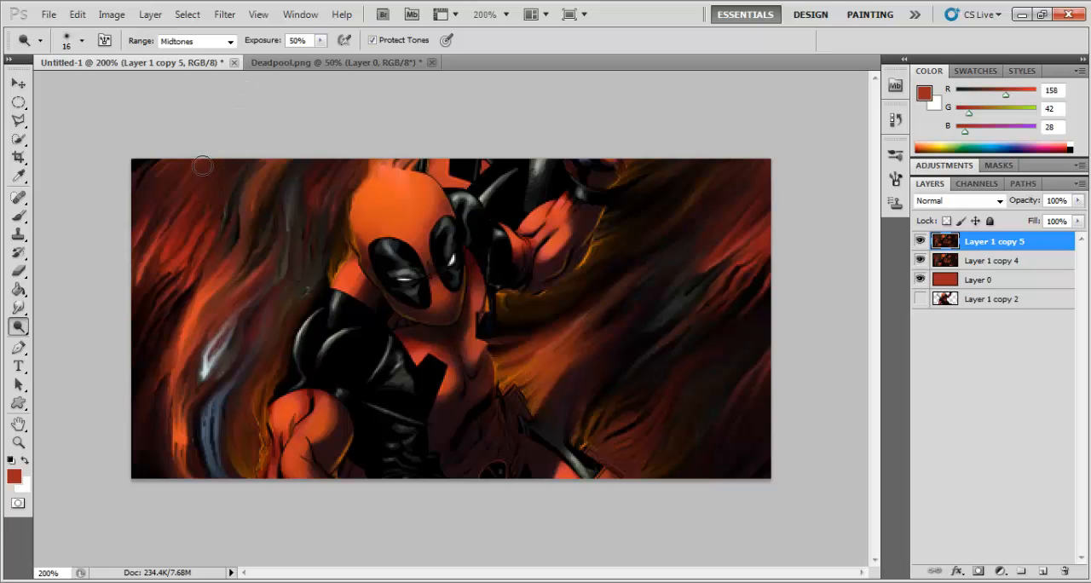
left_click(81, 40)
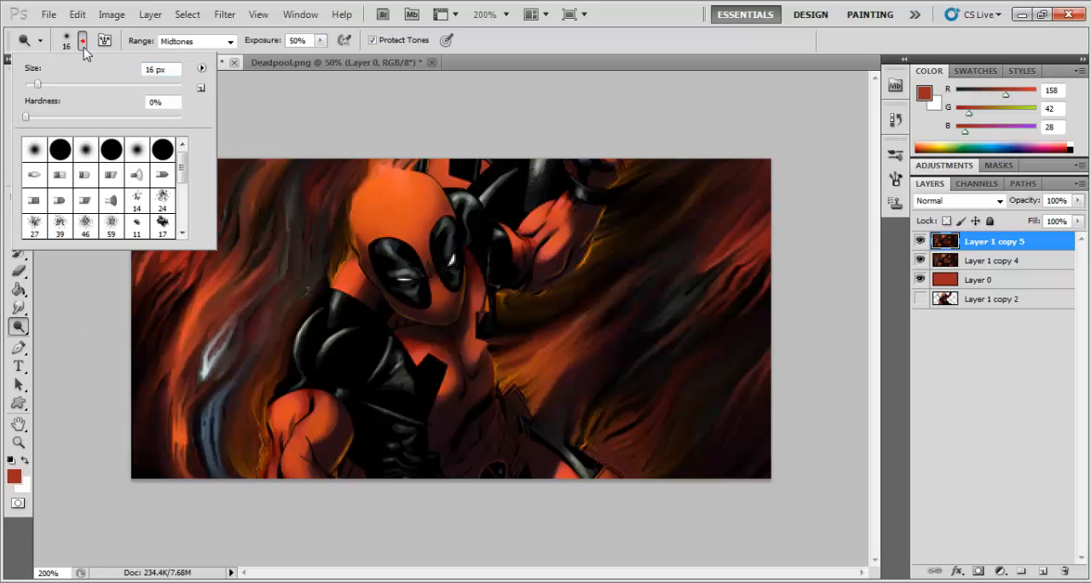
double_click(150, 70)
type("20")
left_click(265, 106)
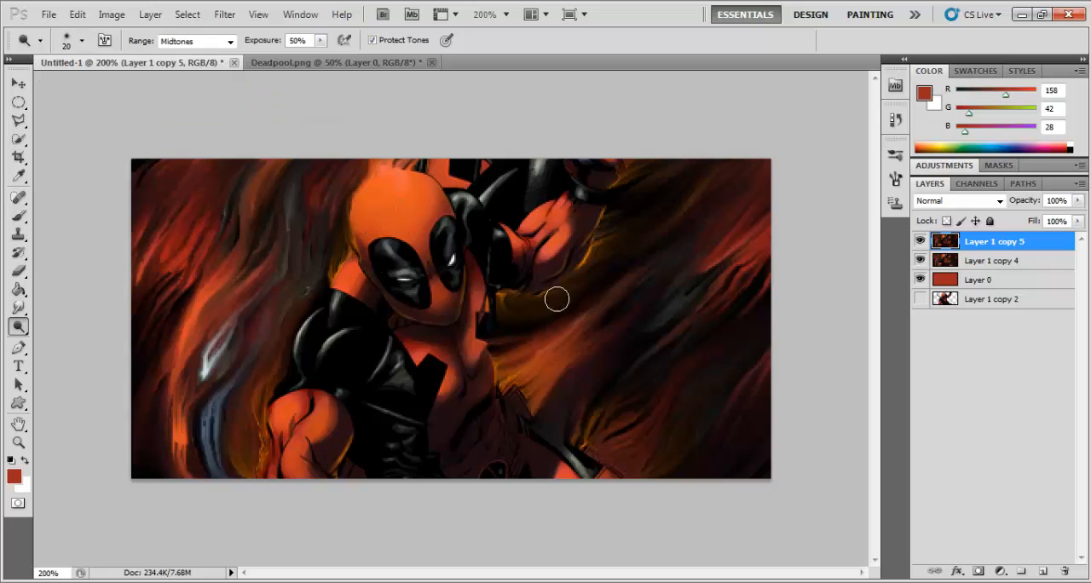
Step: Dodge the glowing edges around the figure's raised arm, waist, leg and lower arm, plus the streak near the right canvas edge
mouse_move(511, 299)
left_mouse_down()
mouse_move(605, 265)
mouse_move(653, 205)
mouse_move(623, 223)
mouse_move(629, 194)
left_mouse_up()
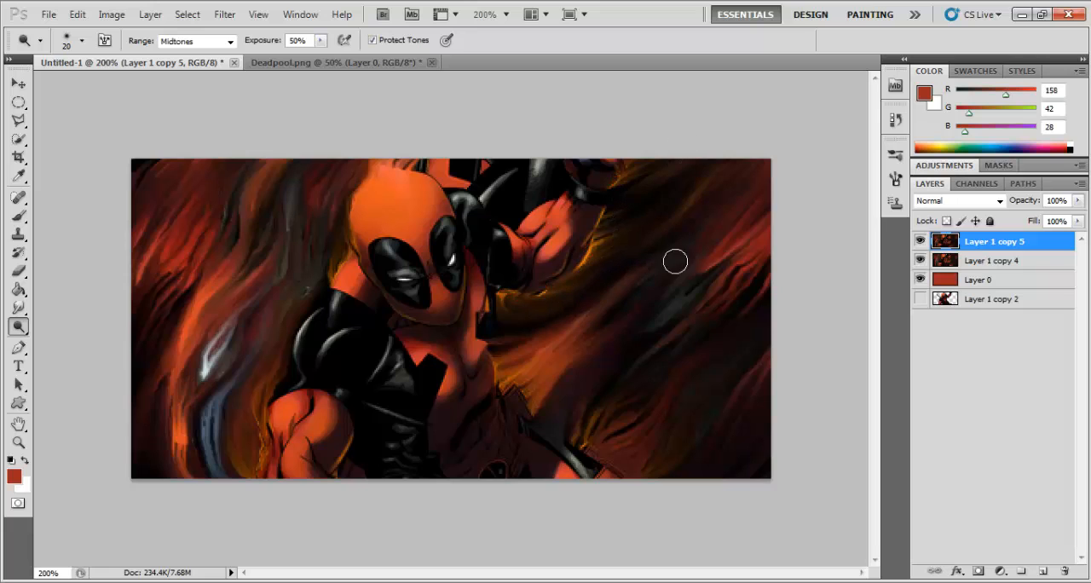
left_click(768, 223)
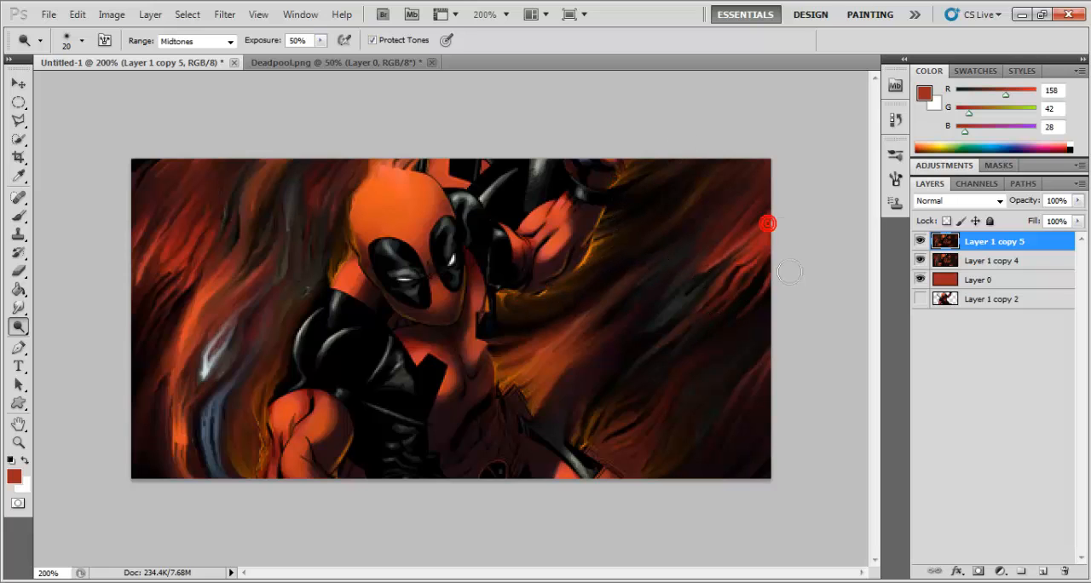
left_click(602, 451)
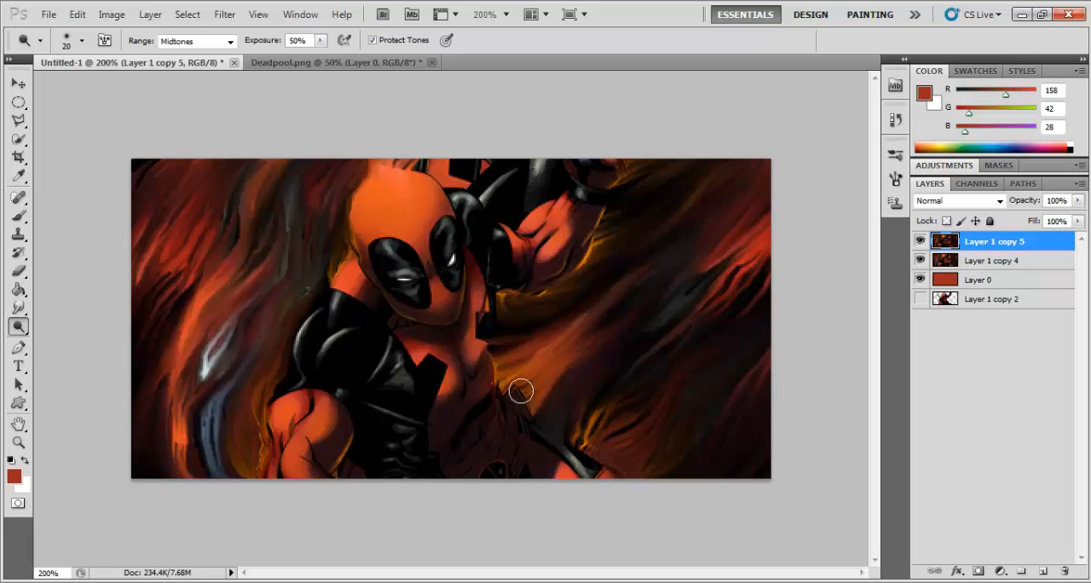
left_click(496, 368)
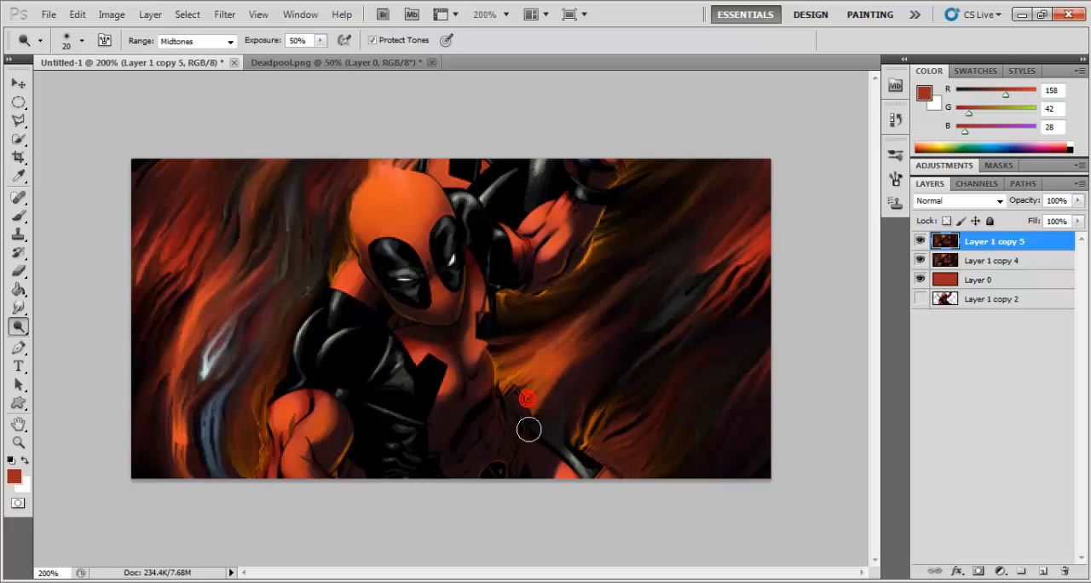
left_click(358, 440)
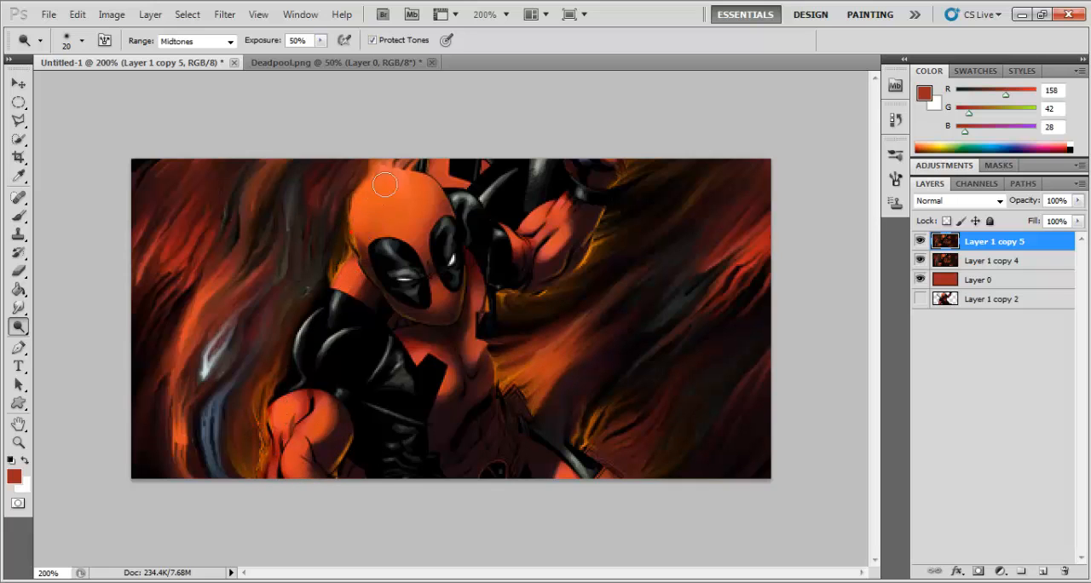
Step: Dodge the bright streaks in the background, first left of the figure and then across the right side
mouse_move(323, 160)
left_mouse_down()
mouse_move(323, 261)
mouse_move(201, 352)
left_mouse_up()
mouse_move(223, 274)
left_mouse_down()
mouse_move(205, 379)
mouse_move(198, 487)
mouse_move(206, 449)
mouse_move(224, 474)
mouse_move(221, 417)
mouse_move(224, 473)
mouse_move(249, 393)
mouse_move(218, 383)
mouse_move(261, 313)
left_mouse_up()
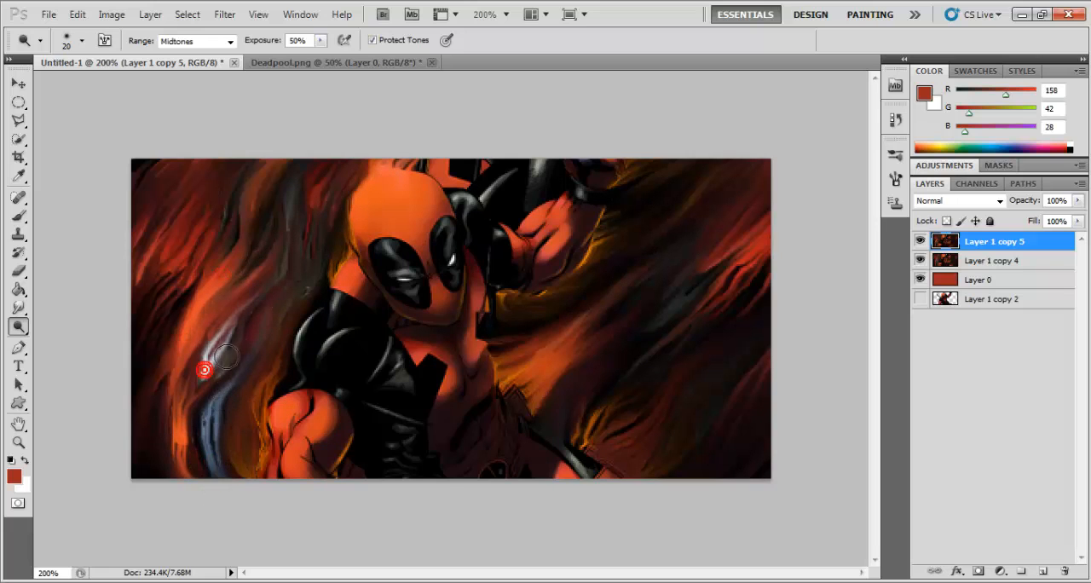
mouse_move(281, 259)
left_mouse_down()
mouse_move(294, 207)
mouse_move(304, 238)
mouse_move(316, 162)
left_mouse_up()
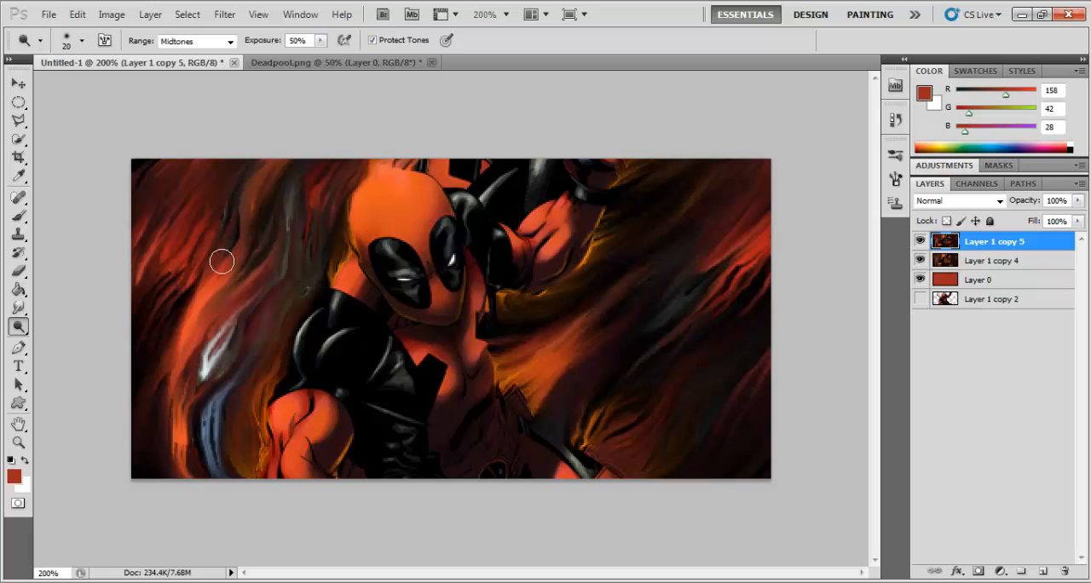
left_click_drag(206, 217, 167, 237)
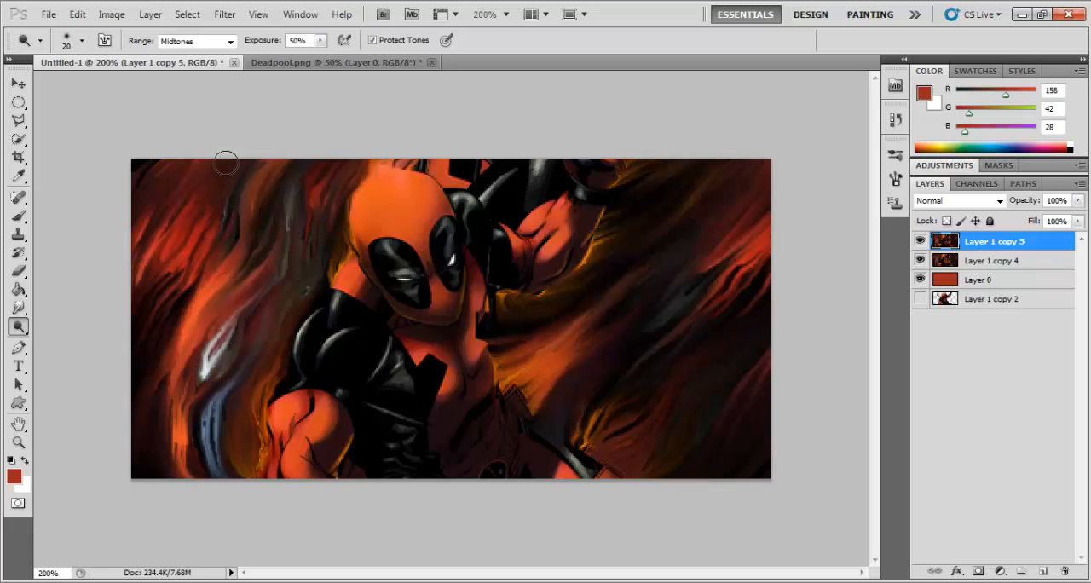
left_click_drag(177, 192, 211, 149)
left_click_drag(776, 134, 765, 212)
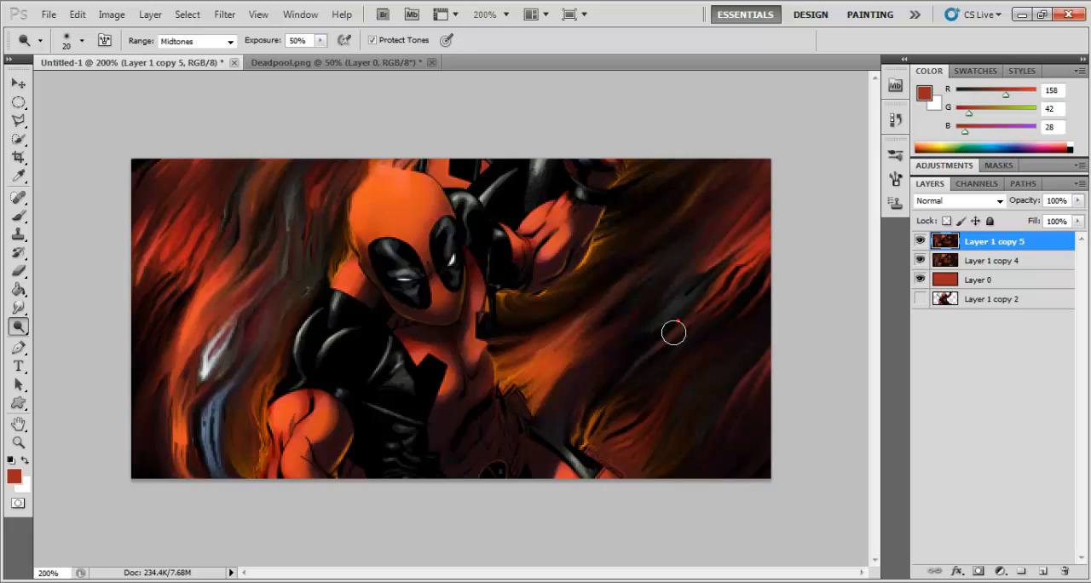
left_click_drag(556, 376, 634, 279)
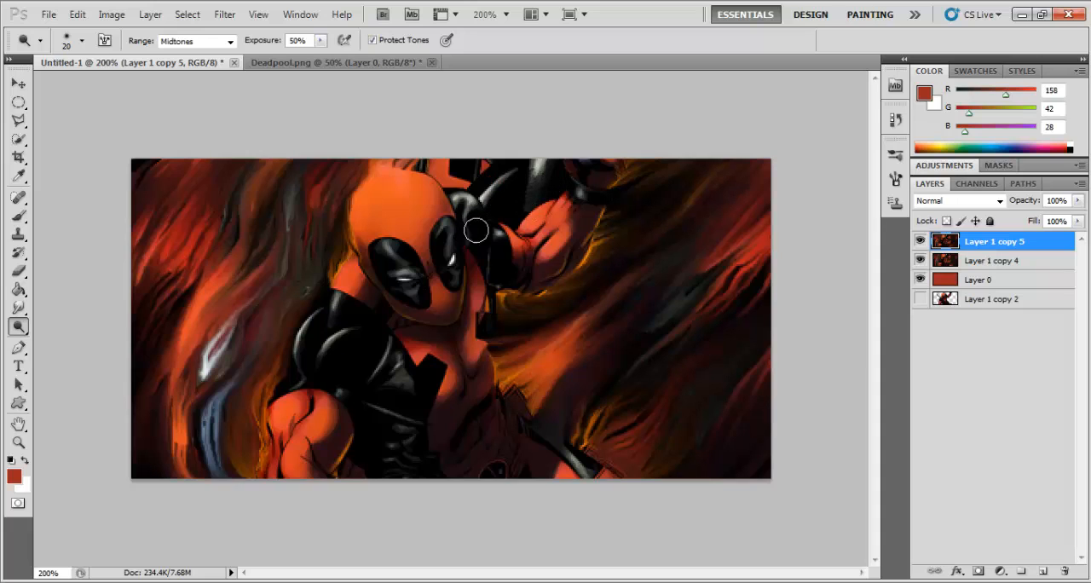
Step: Dodge the highlights on the figure's black shoulders, upper arm, side of the torso and mask
left_click(502, 237)
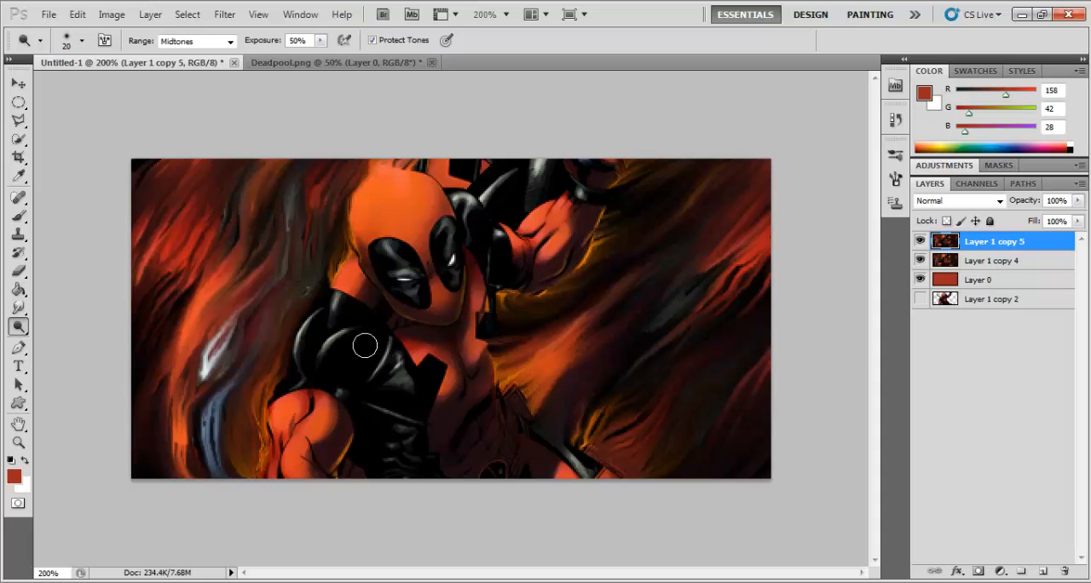
left_click(331, 378)
left_click_drag(313, 324, 301, 371)
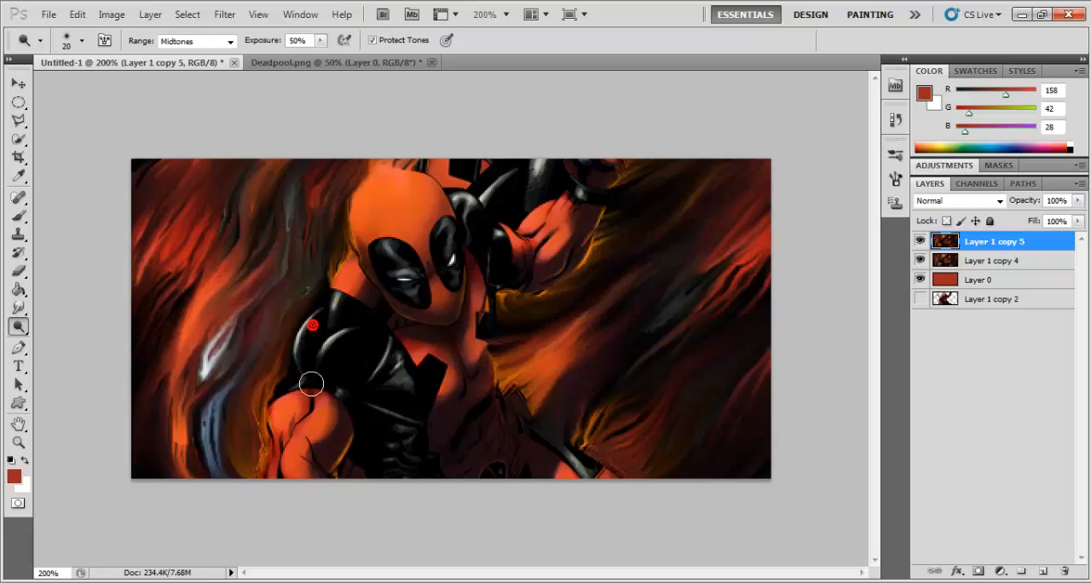
left_click_drag(361, 401, 401, 428)
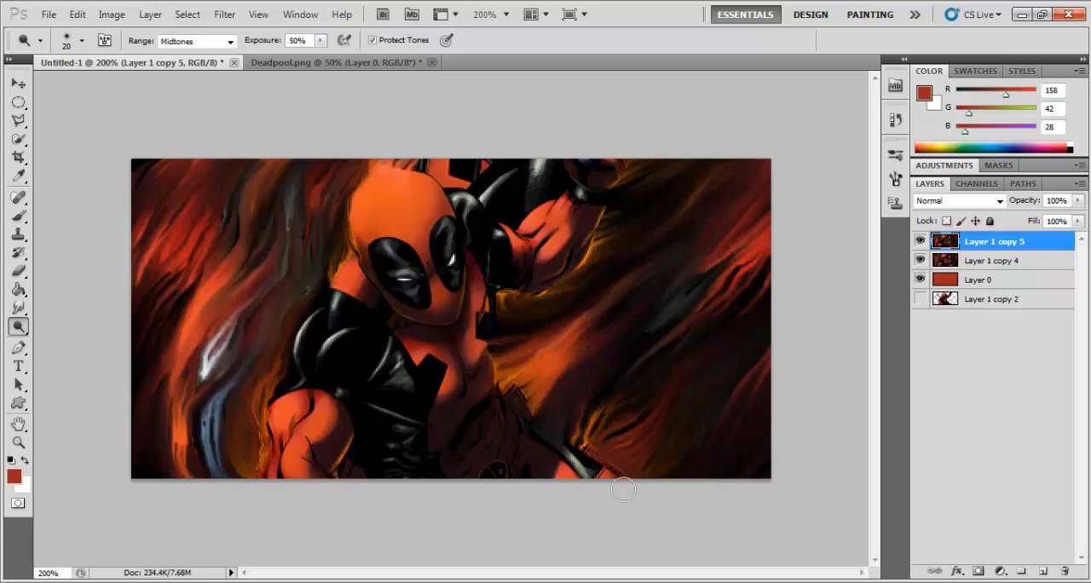
left_click(409, 271)
Step: Compare the banner with the dodged and burned Layer 1 copy 5 hidden and shown
key("ctrl+minus")
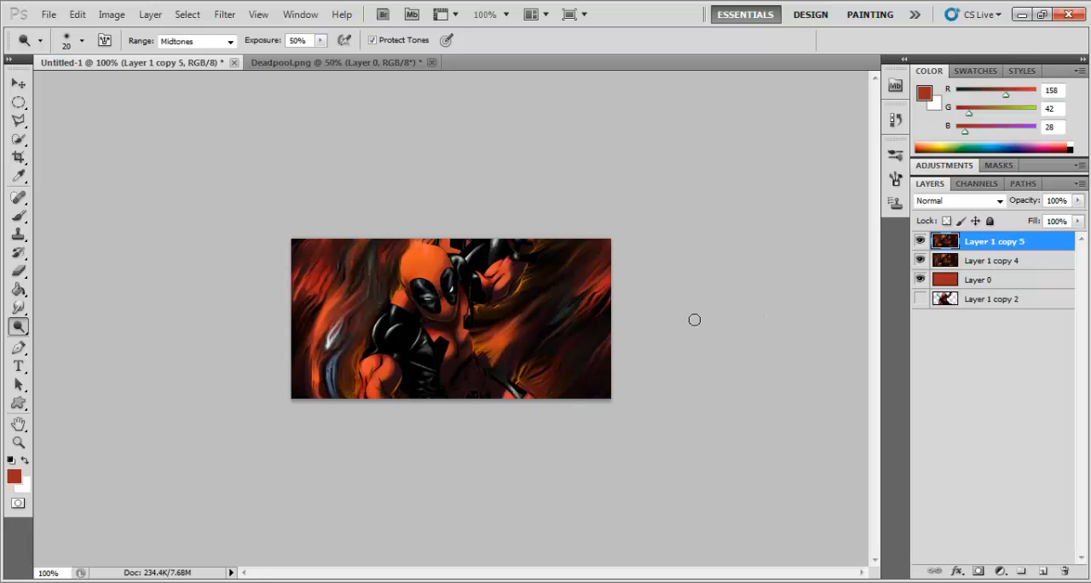
left_click(923, 242)
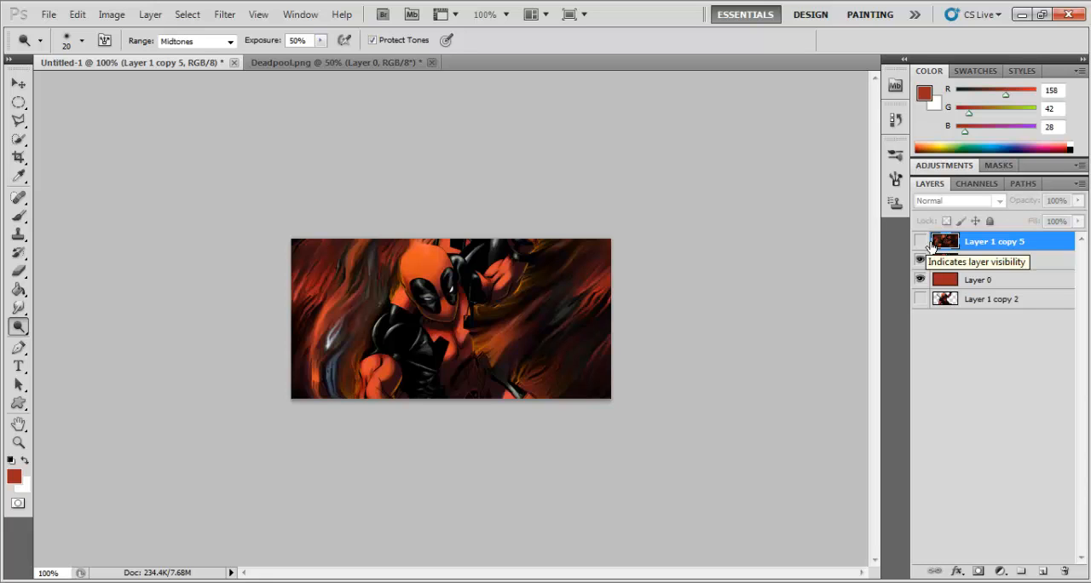
left_click(922, 242)
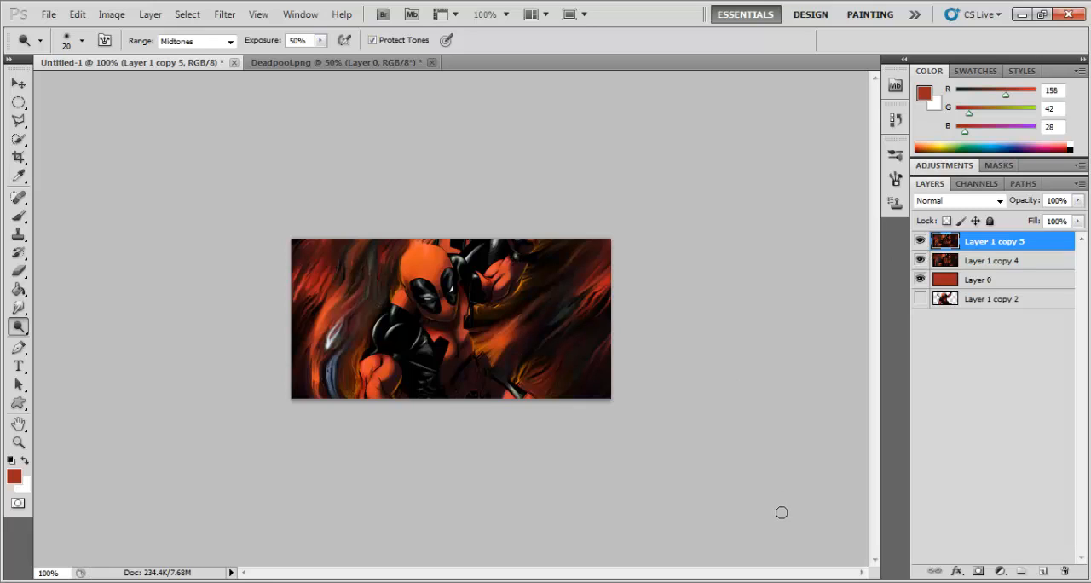
Step: Duplicate Layer 1 copy 5 and apply the Sharpen filter to the copy
key("ctrl+j")
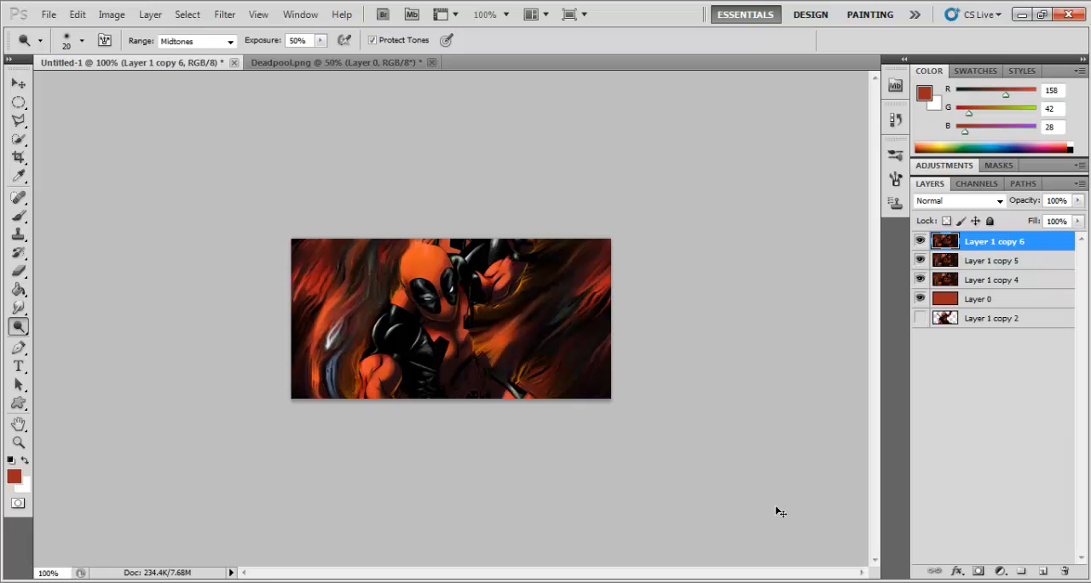
left_click(226, 15)
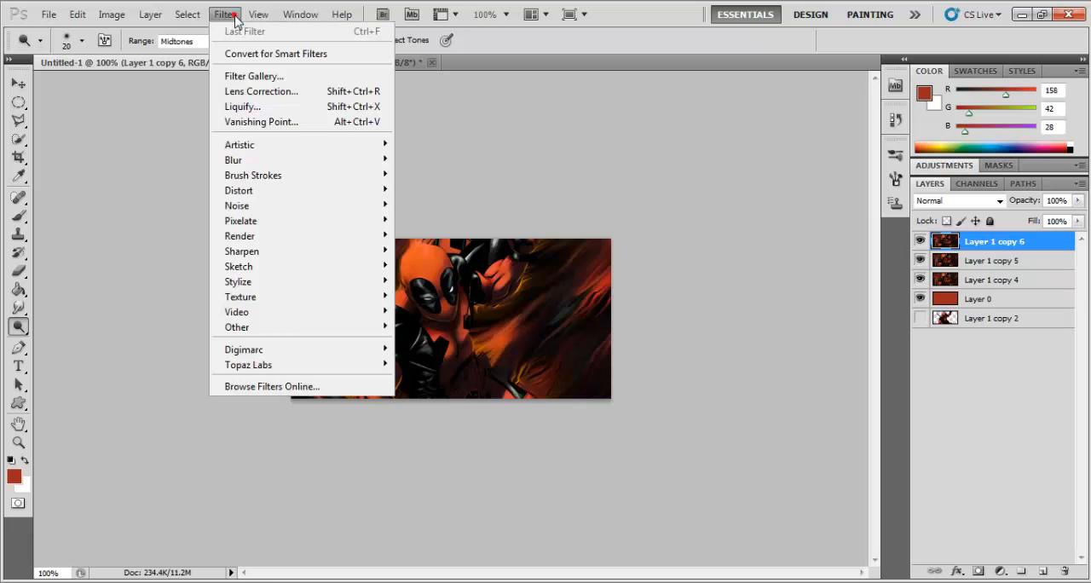
mouse_move(265, 250)
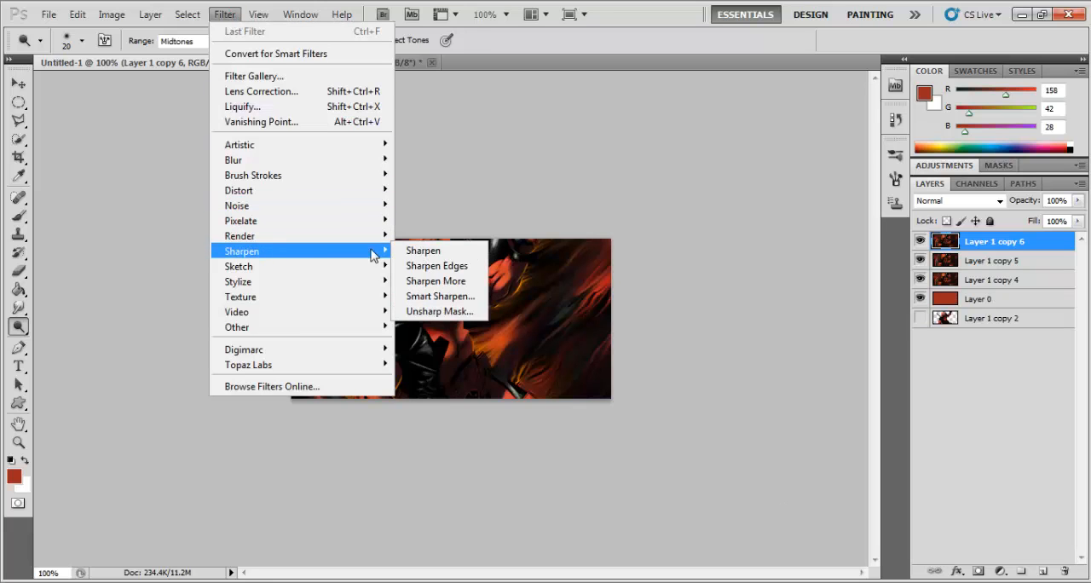
left_click(424, 249)
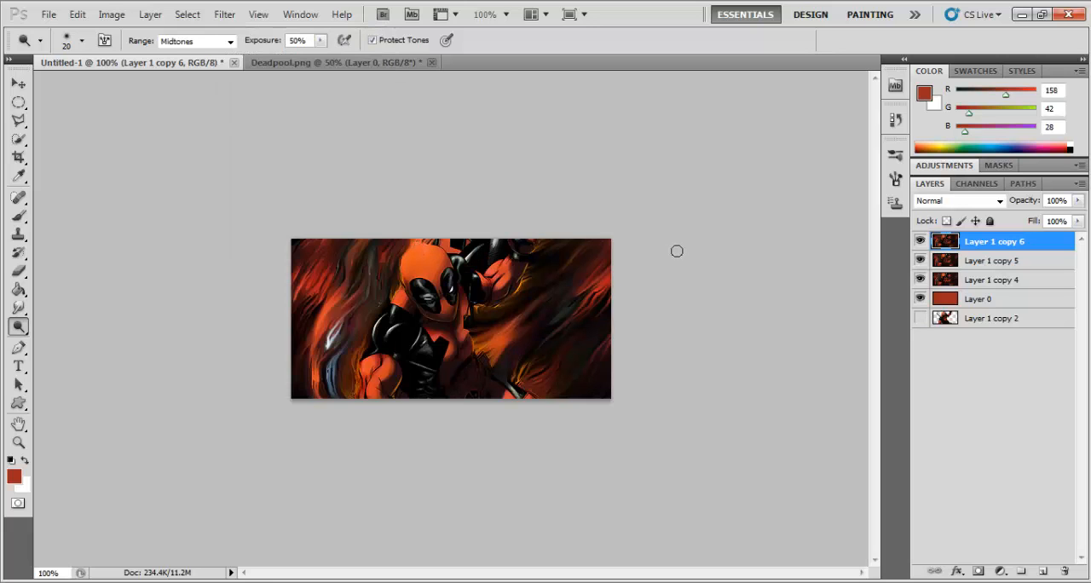
Step: Erase parts of the sharpened layer over the background right of the figure and around the raised arm, using a 41 px Eraser
key("ctrl+plus")
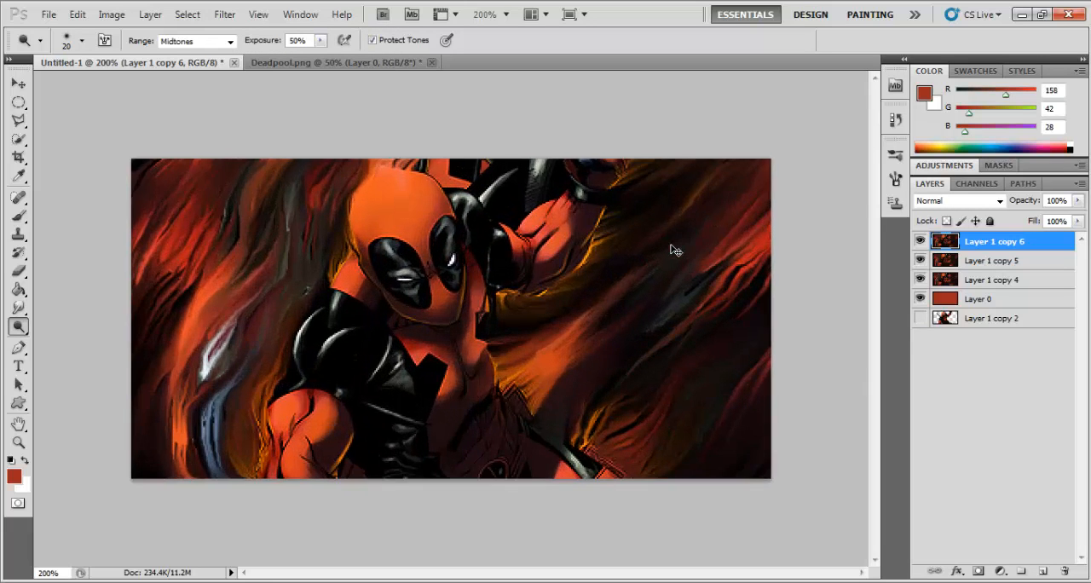
key("ctrl+plus")
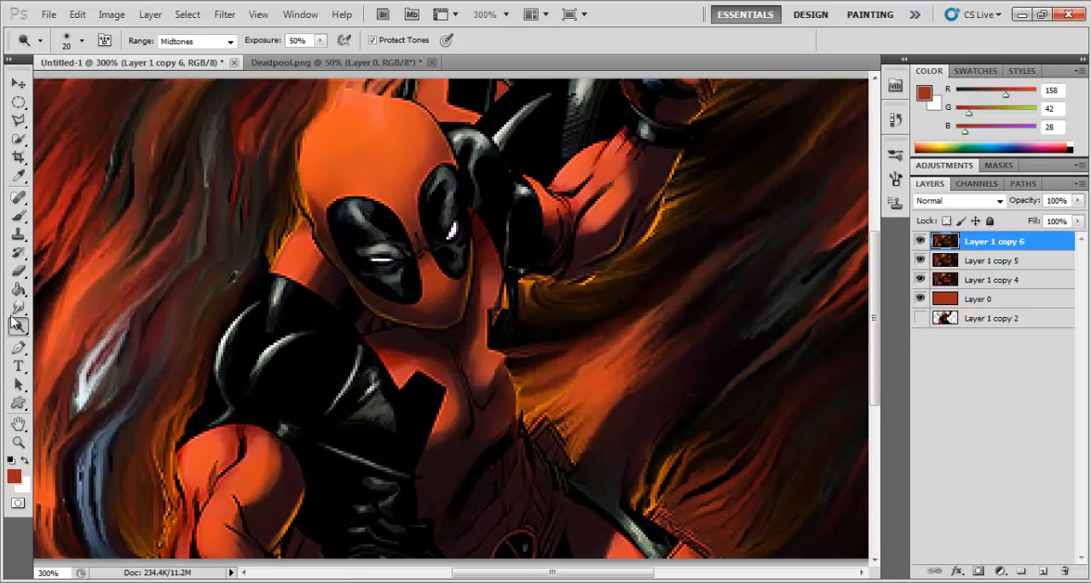
left_click(17, 271)
left_click_drag(479, 572, 545, 572)
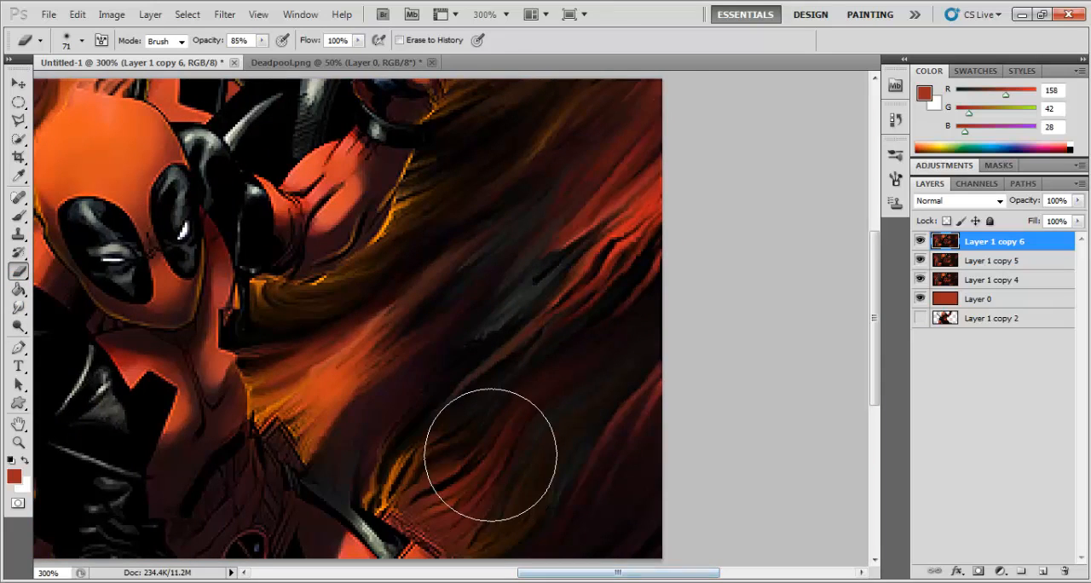
left_click(82, 41)
left_click_drag(72, 86, 57, 88)
left_click(805, 365)
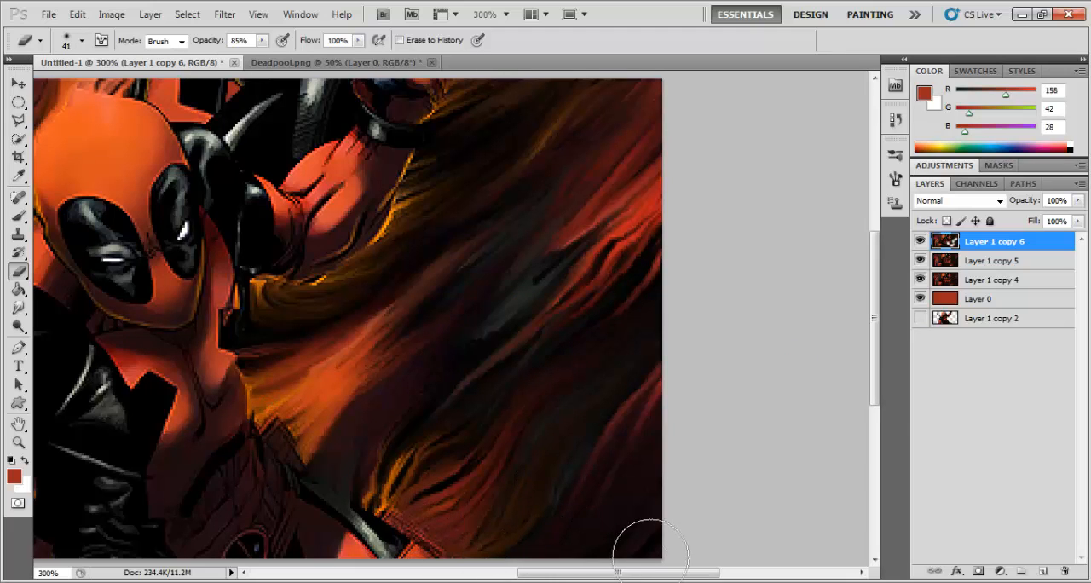
mouse_move(440, 244)
left_mouse_down()
mouse_move(357, 239)
mouse_move(367, 206)
mouse_move(405, 245)
mouse_move(418, 219)
mouse_move(384, 224)
left_mouse_up()
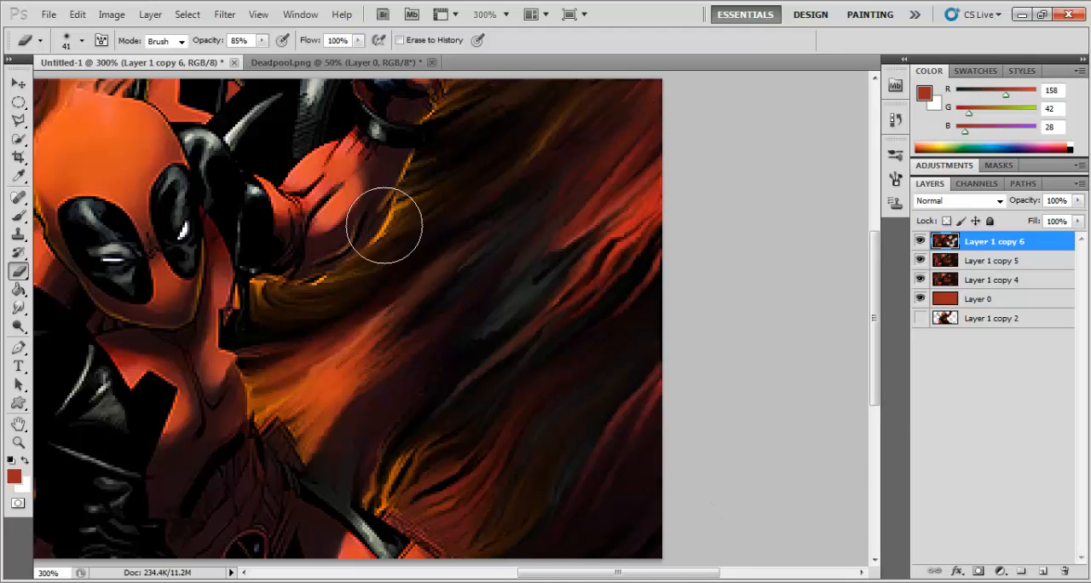
key("ctrl+minus")
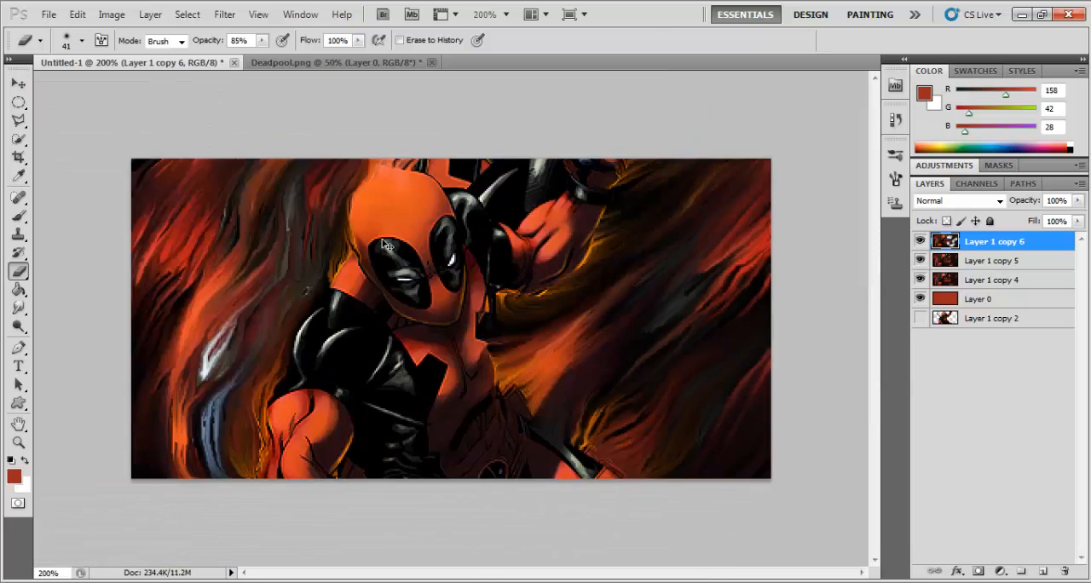
key("ctrl+minus")
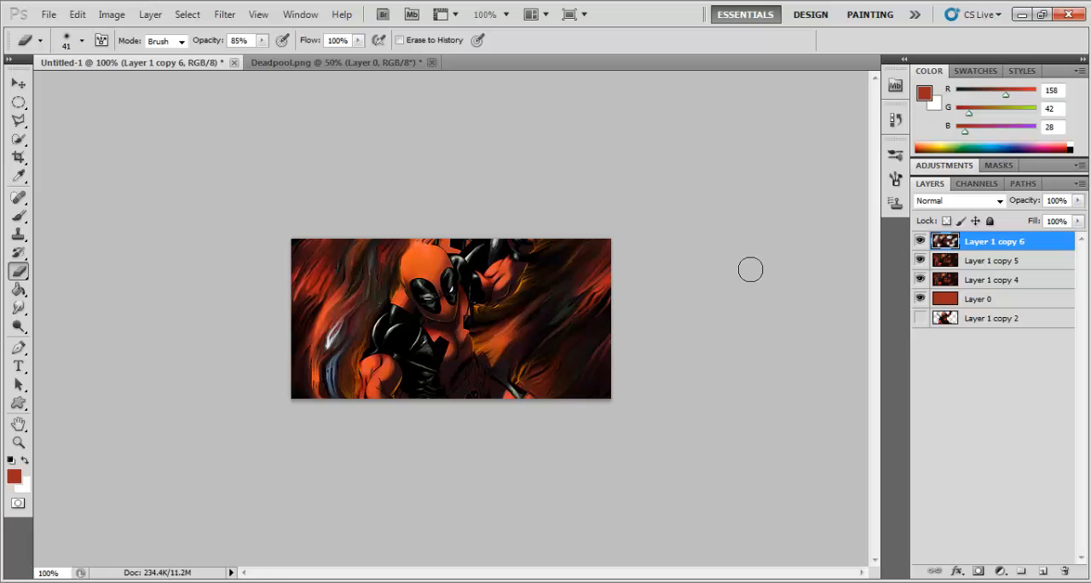
Step: Add one empty layer above the sharpened layer, deleting the surplus Layer 2
double_click(1046, 572)
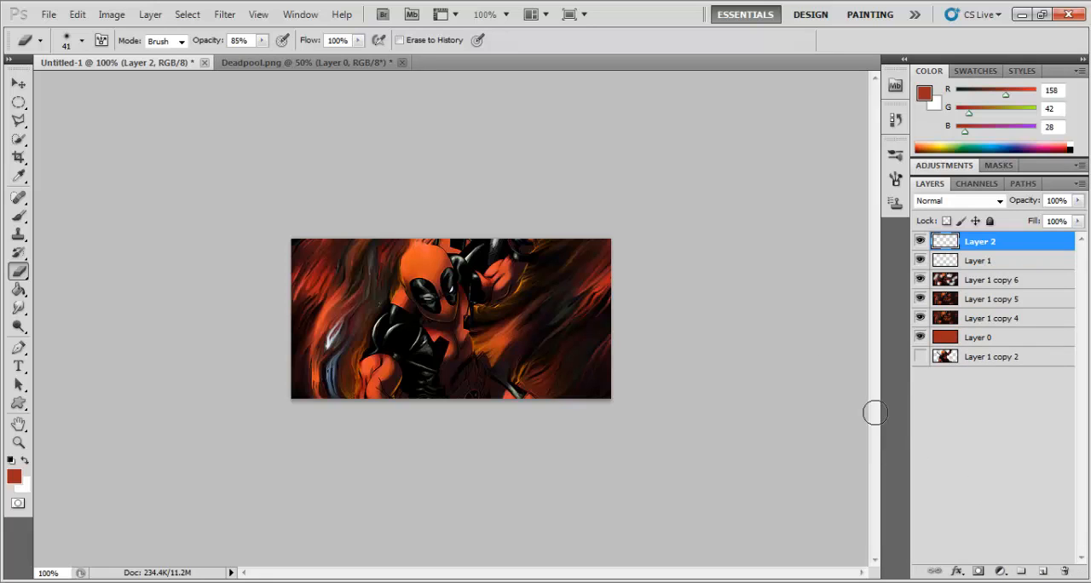
right_click(979, 248)
left_click(913, 285)
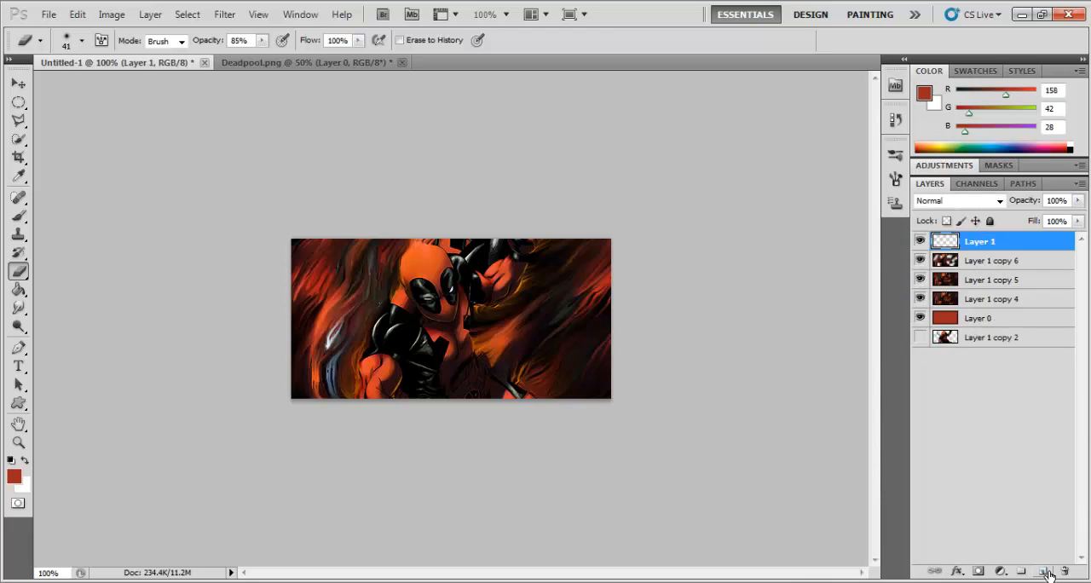
right_click(1003, 249)
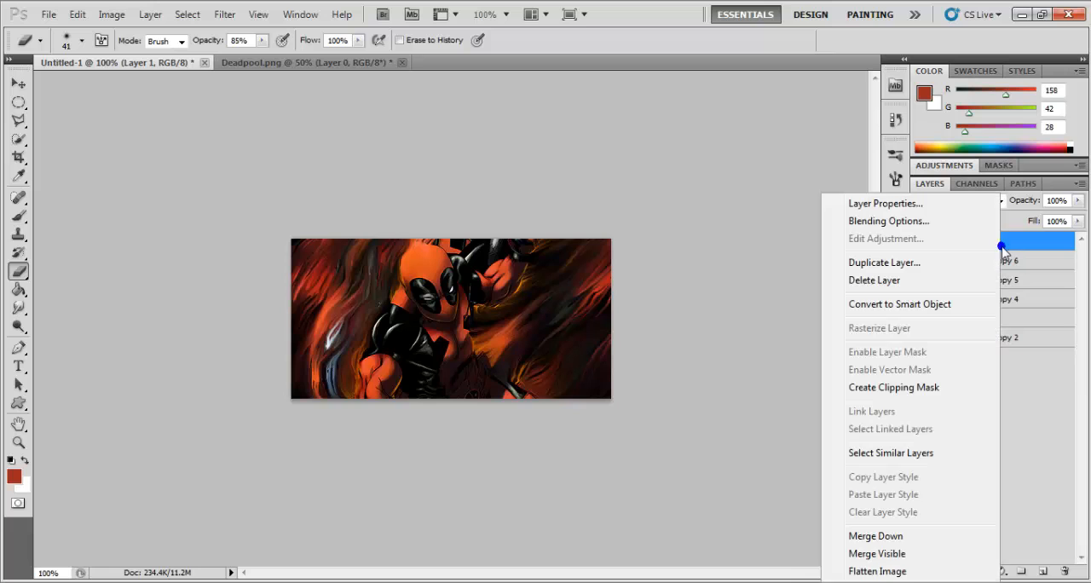
left_click(786, 399)
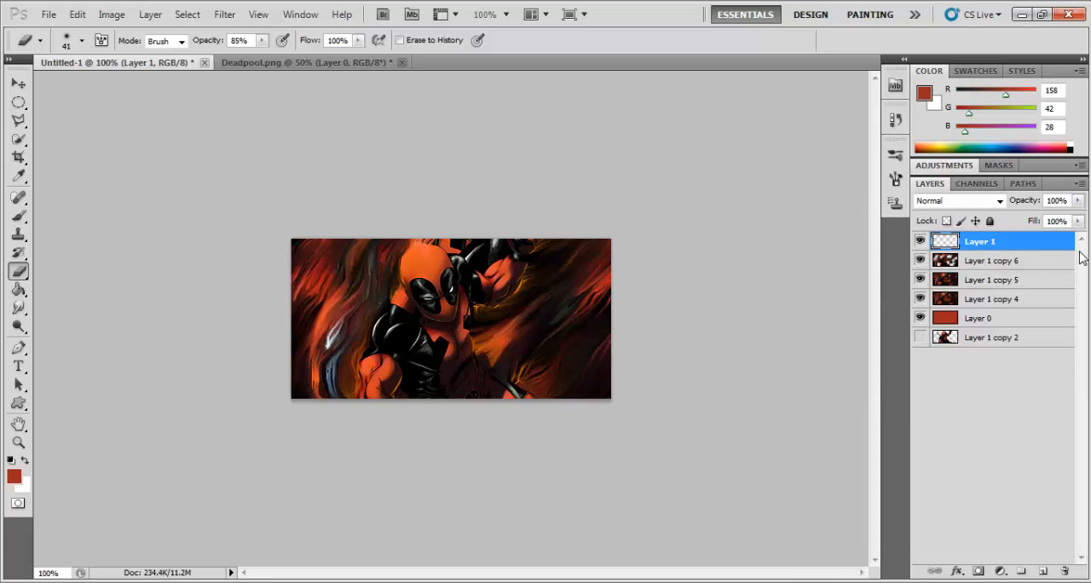
Step: Apply the merged image to the empty layer with Apply Image, using Multiply blending at 100% opacity
left_click(120, 15)
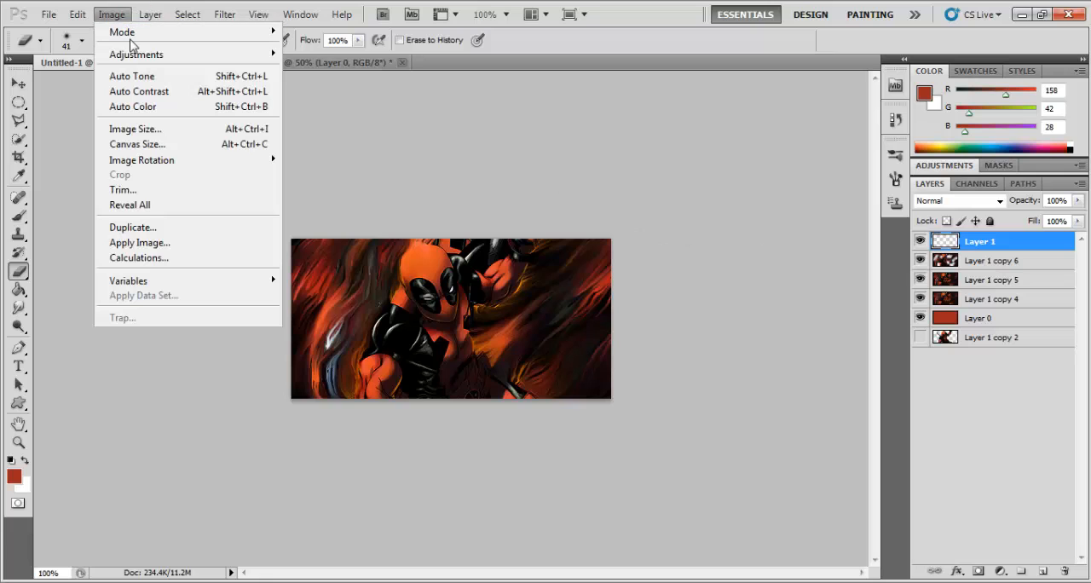
left_click(147, 243)
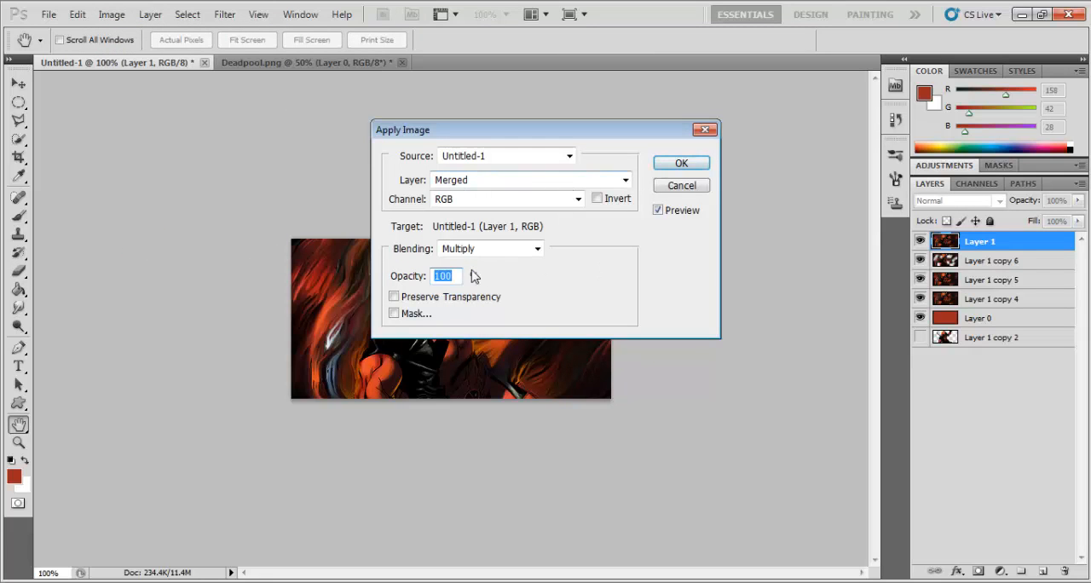
left_click(681, 162)
key("e")
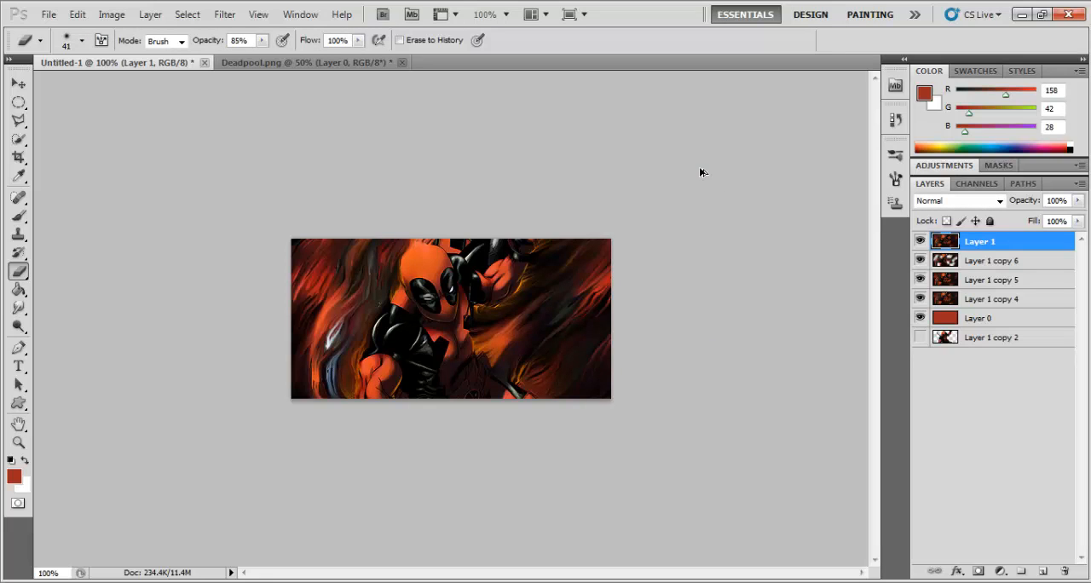
Step: Undo the applied image and the added layers, and place a merged copy of all visible layers on a new top layer
key("ctrl+alt+z")
key("ctrl+alt+z")
key("ctrl+alt+z")
key("ctrl+alt+z")
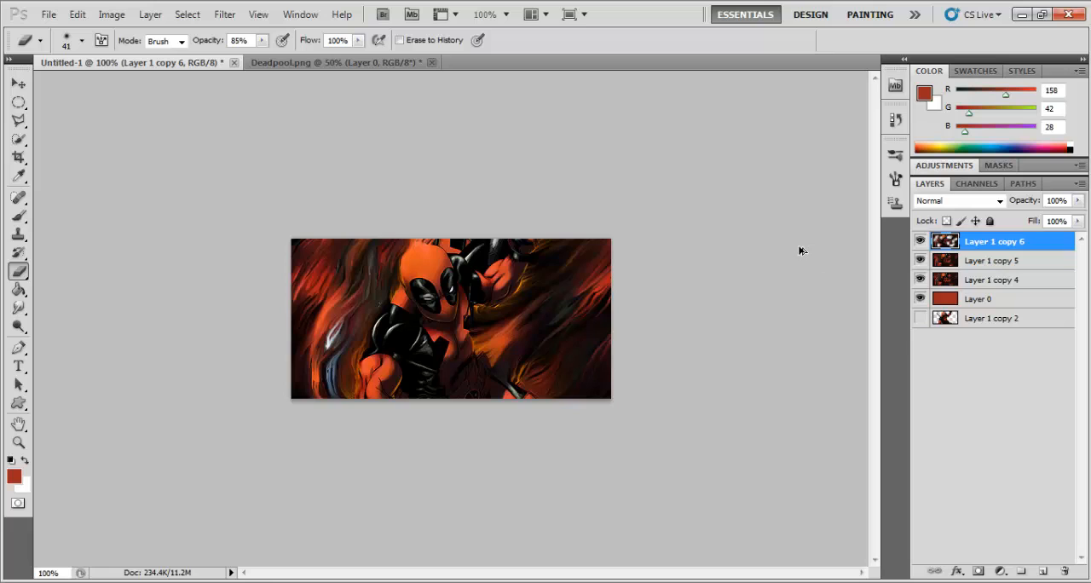
key("ctrl+shift+z")
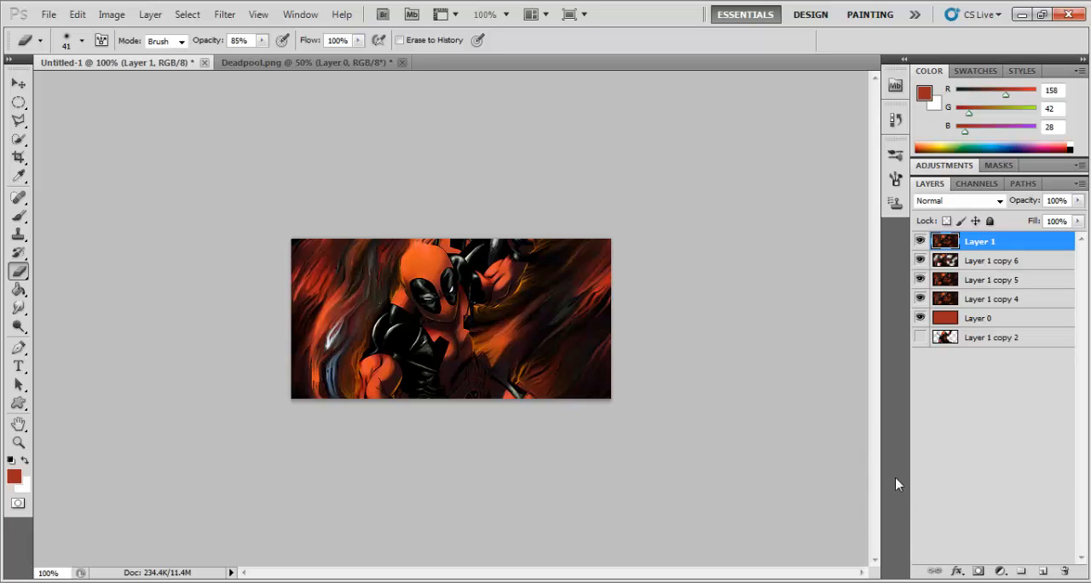
Step: Add a Levels adjustment layer above the merged Layer 1
left_click(1001, 570)
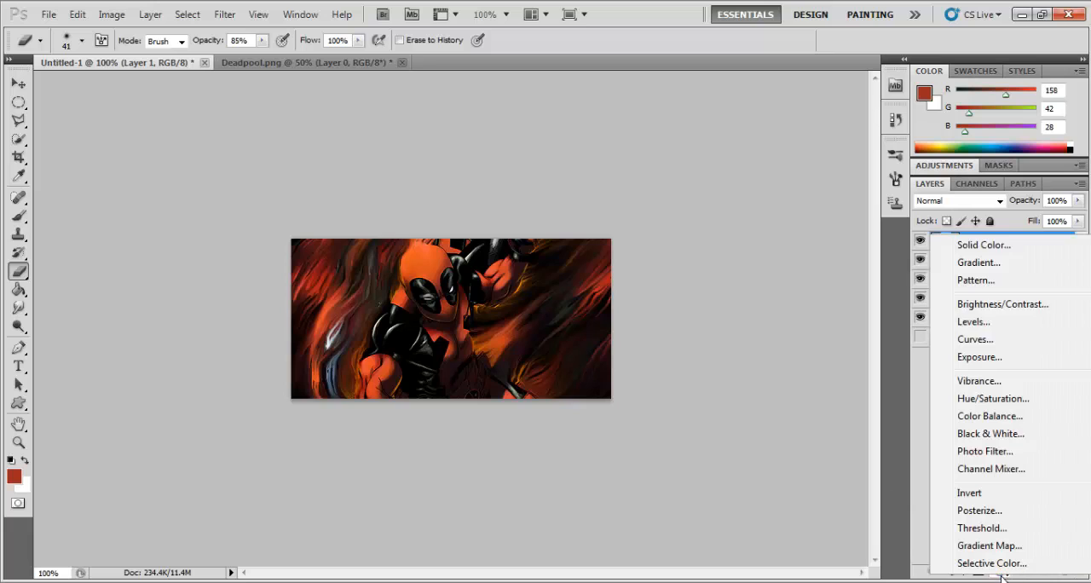
left_click(837, 547)
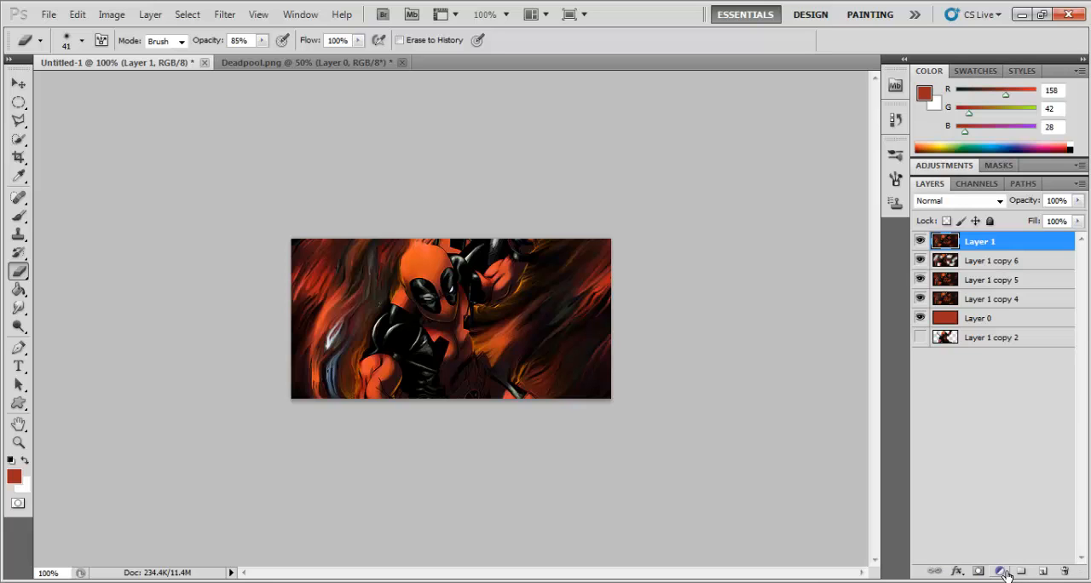
left_click(1001, 571)
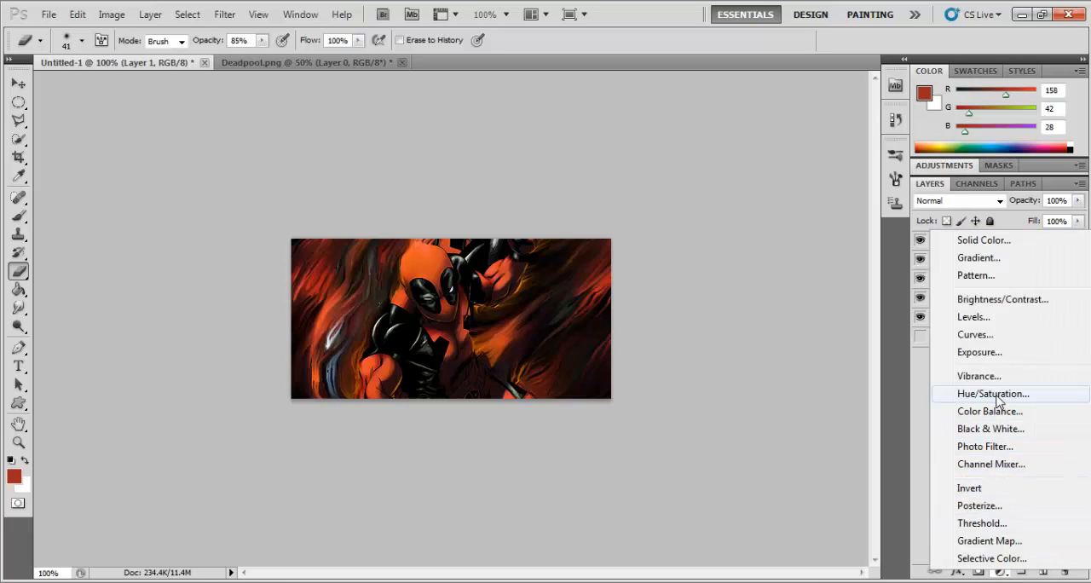
left_click(976, 318)
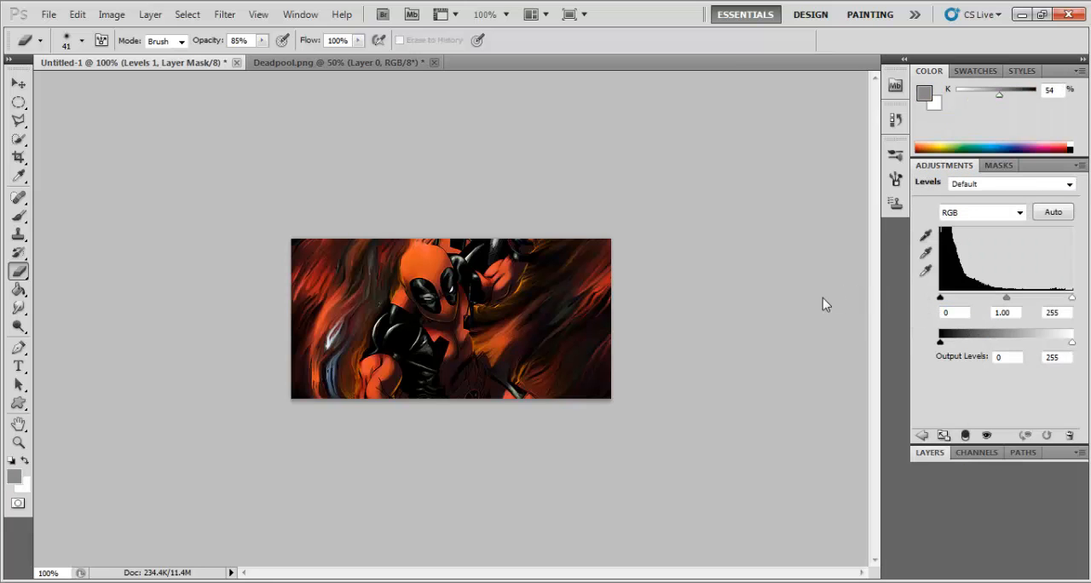
Step: Set the Levels input values to 5 for shadows, 1.12 for midtones and 207 for highlights
key("ctrl+equal")
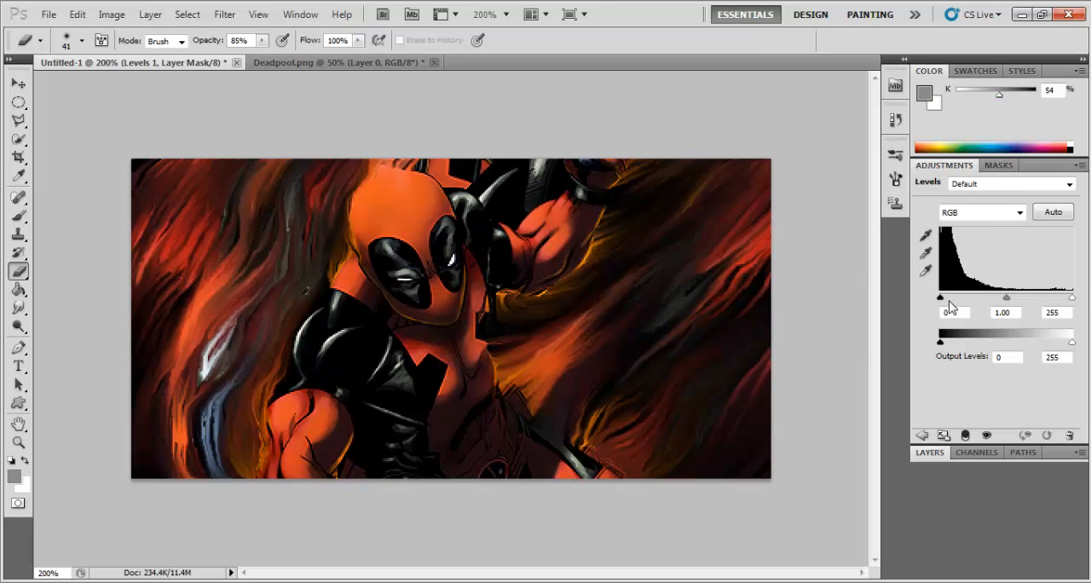
mouse_move(943, 300)
left_mouse_down()
mouse_move(969, 300)
mouse_move(940, 300)
left_mouse_up()
left_click_drag(1006, 302, 1003, 305)
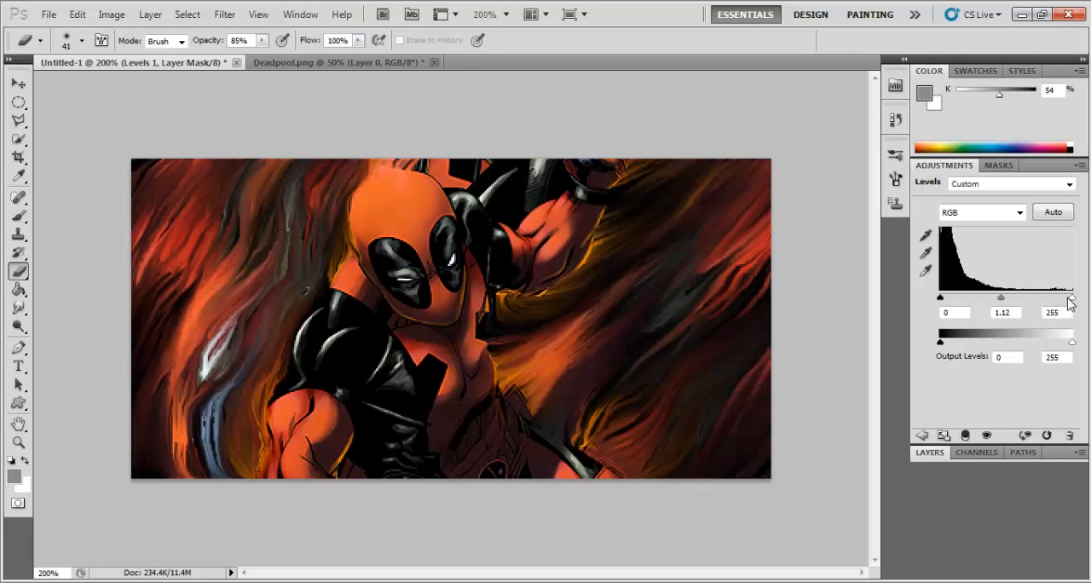
left_click_drag(1071, 298, 1050, 303)
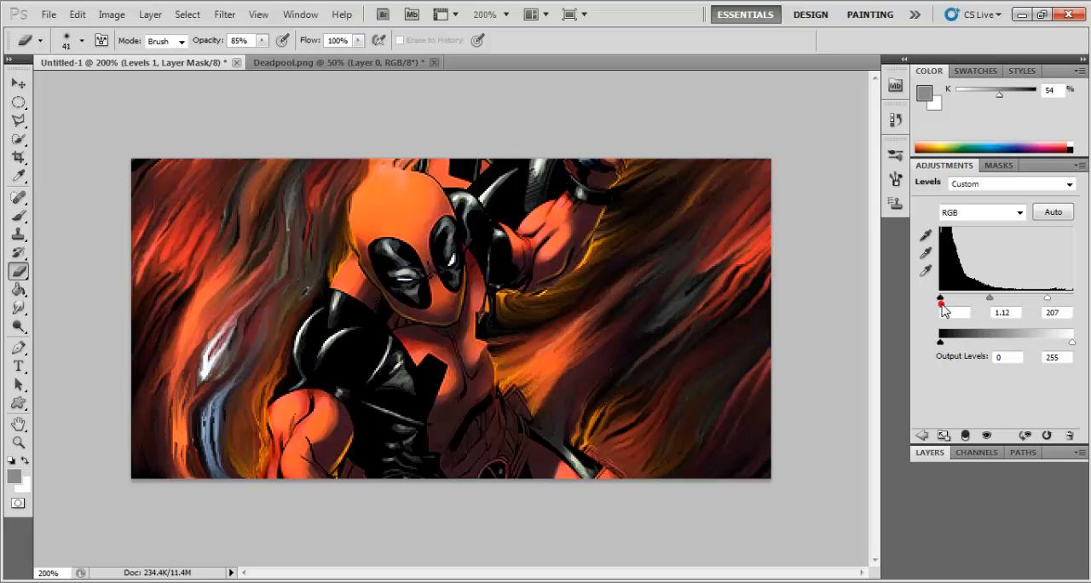
left_click_drag(941, 302, 946, 300)
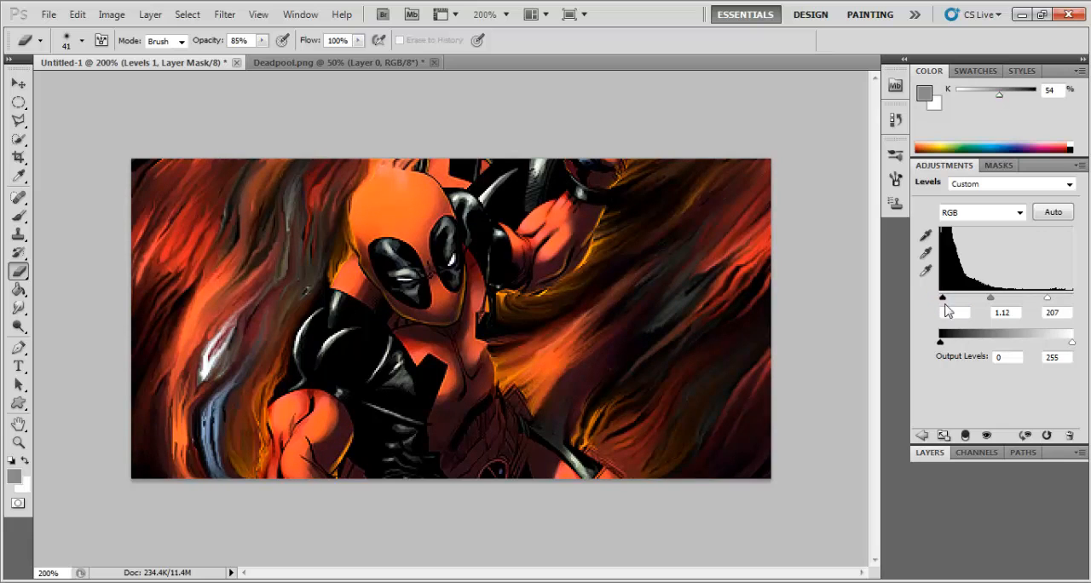
type("5")
left_click(1050, 313)
mouse_move(940, 344)
left_mouse_down()
mouse_move(972, 346)
mouse_move(938, 346)
left_mouse_up()
Step: Stamp all visible layers, including the Levels adjustment, onto a new layer at the top of the stack
left_click(922, 453)
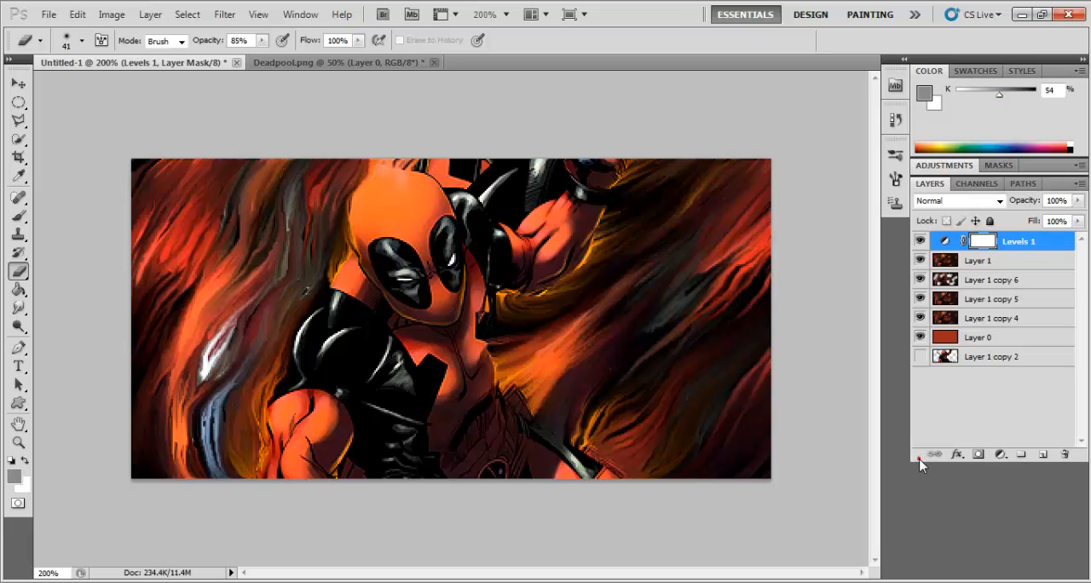
left_click(933, 186)
left_click(932, 186)
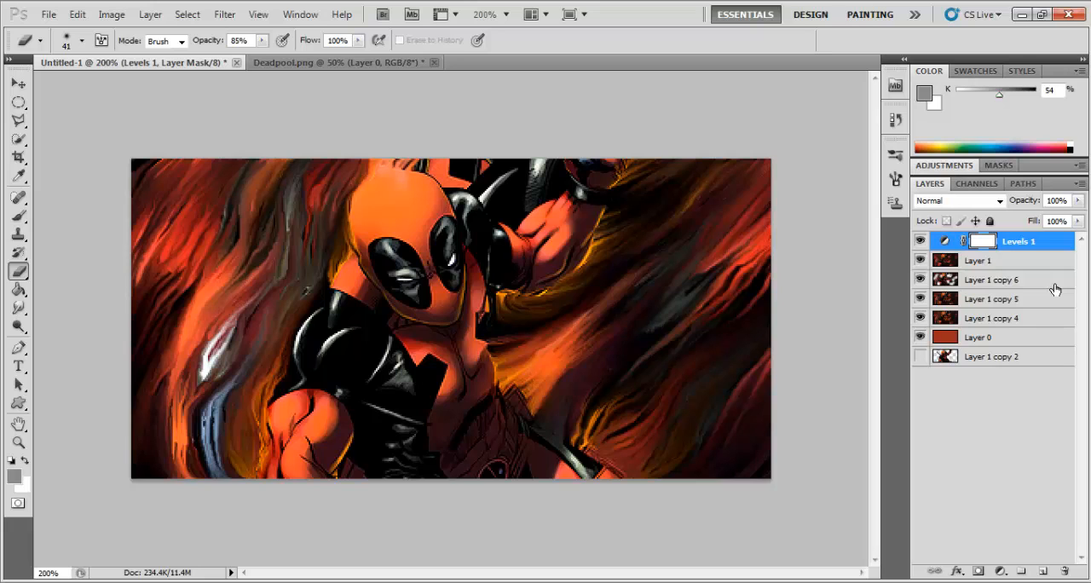
key("ctrl+shift+alt+e")
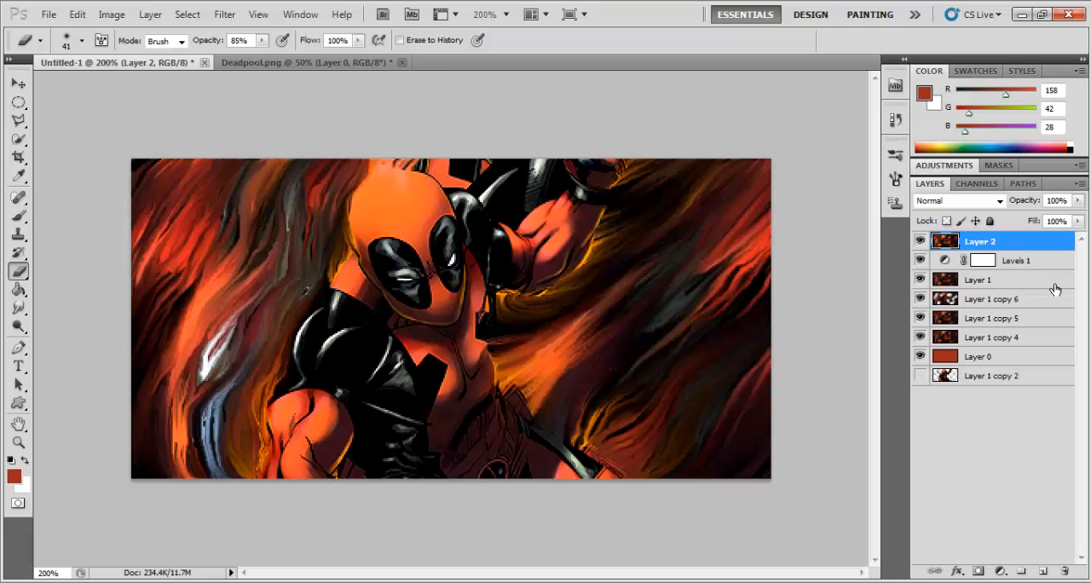
key("ctrl+minus")
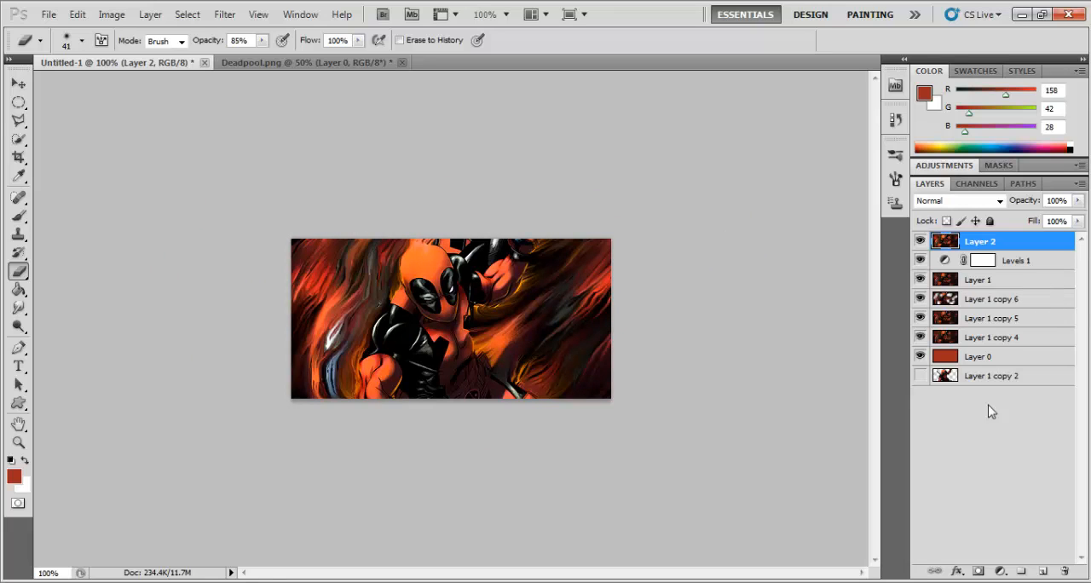
Step: Add a new empty layer above Layer 2 and set up a soft round brush with a size of 10 px
left_click(1044, 572)
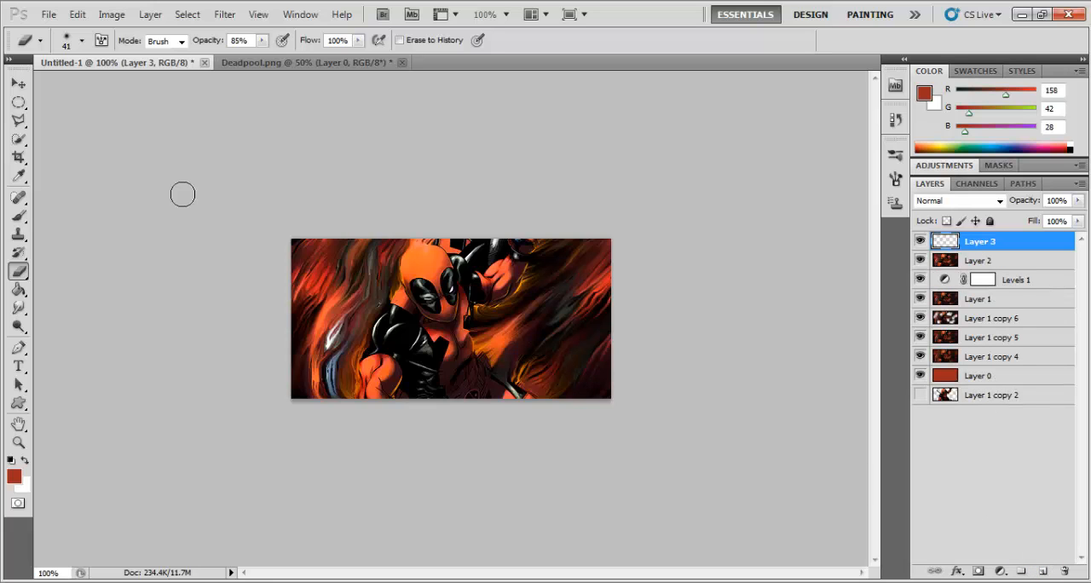
left_click(26, 216)
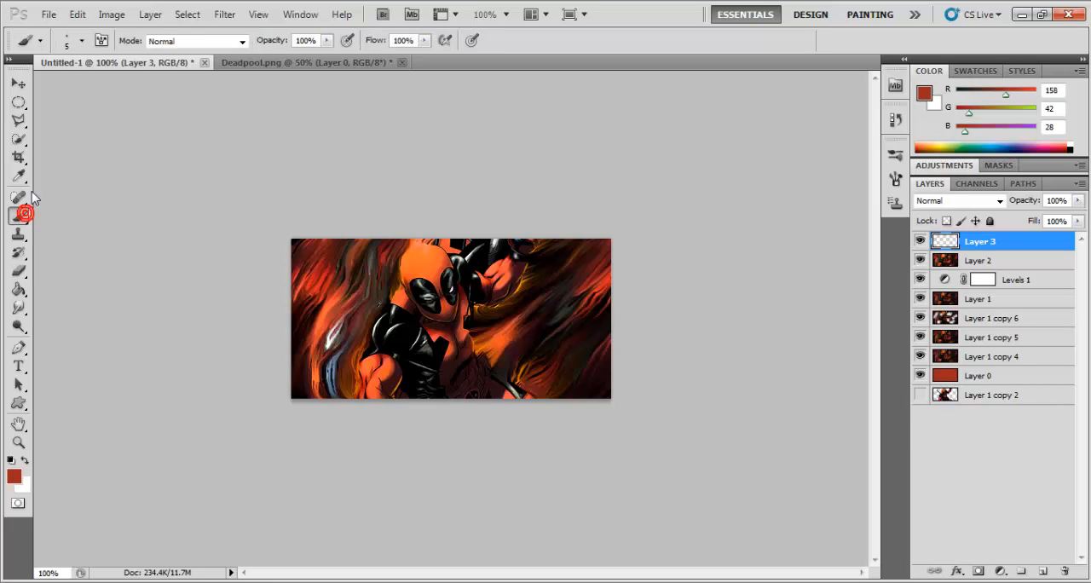
left_click(80, 41)
left_click(34, 149)
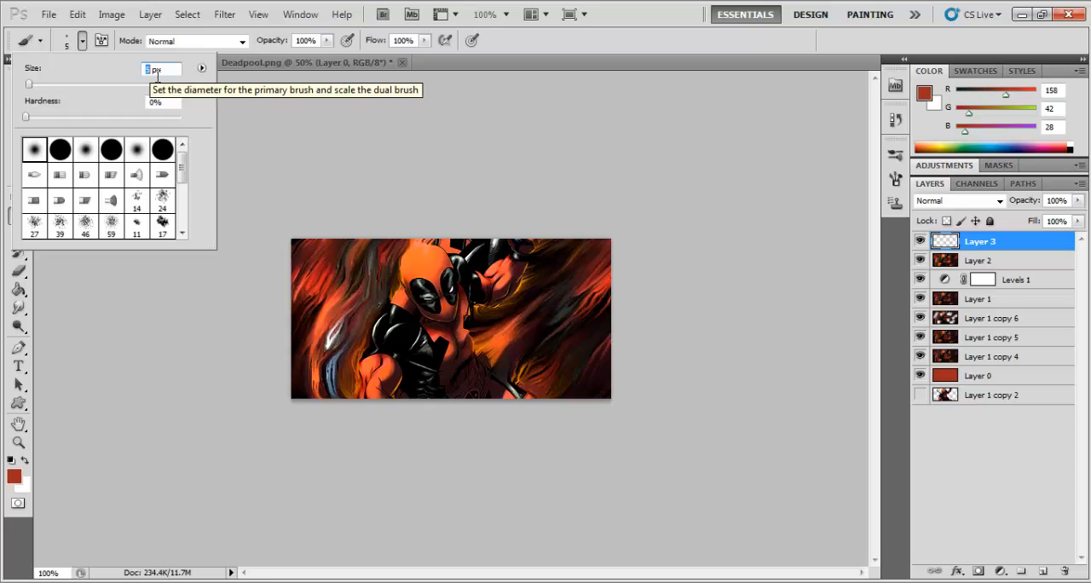
type("10")
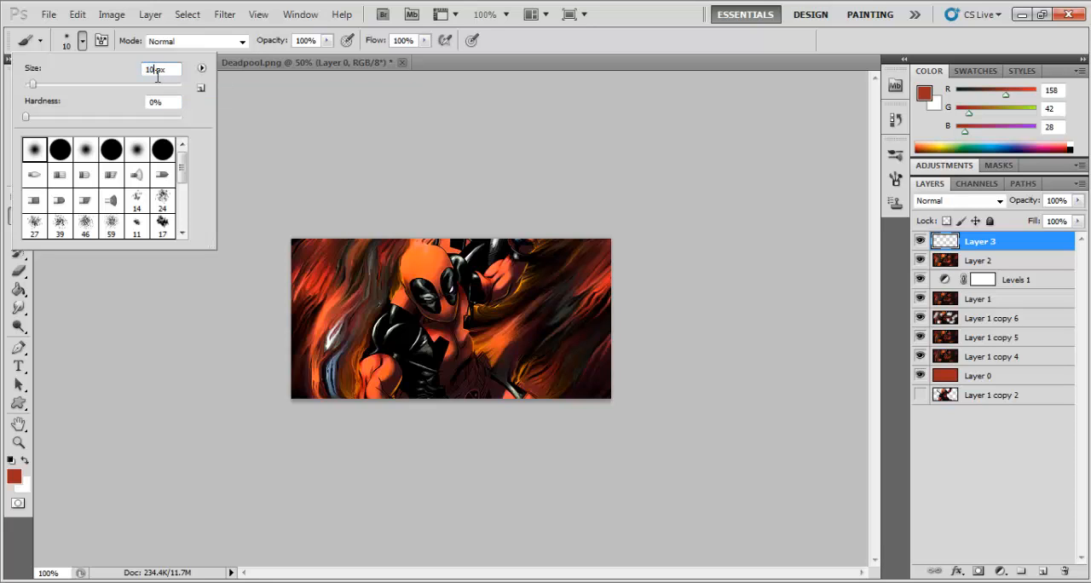
left_click(159, 382)
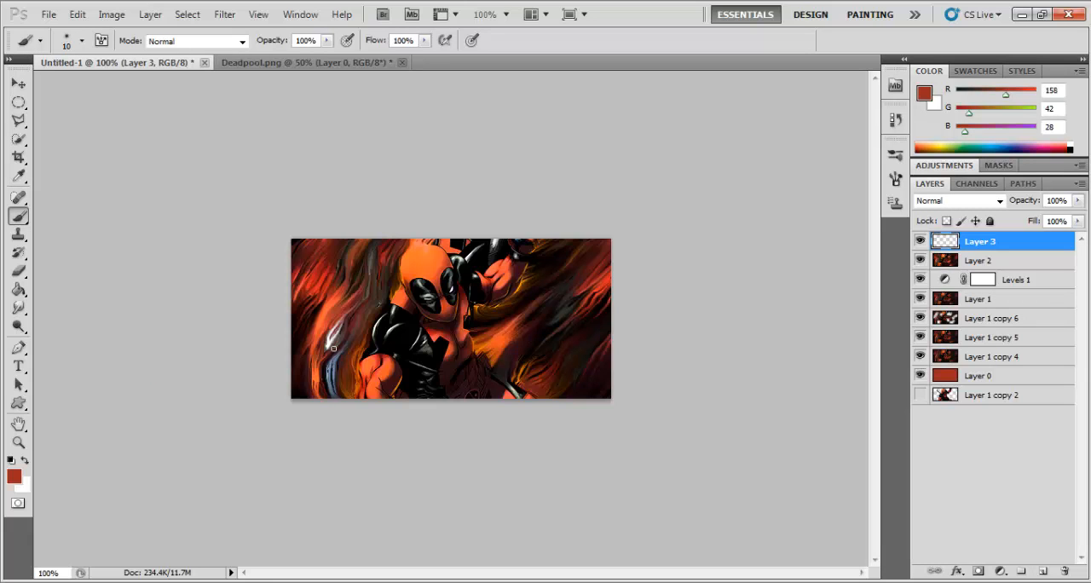
Step: Set the blend mode of the new Layer 3 to Color Dodge
key("ctrl+plus")
key("ctrl+plus")
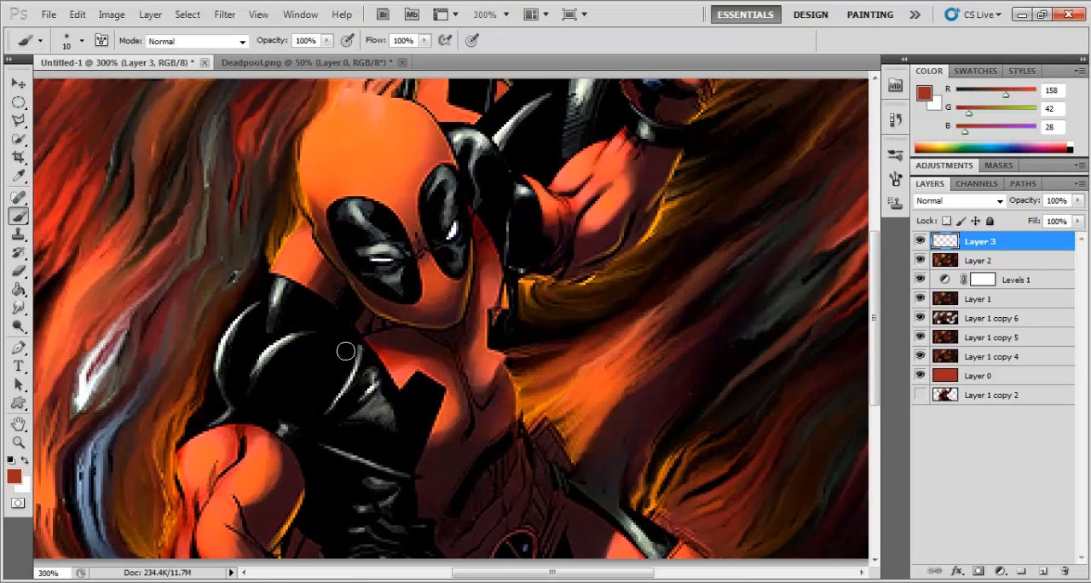
left_click(980, 201)
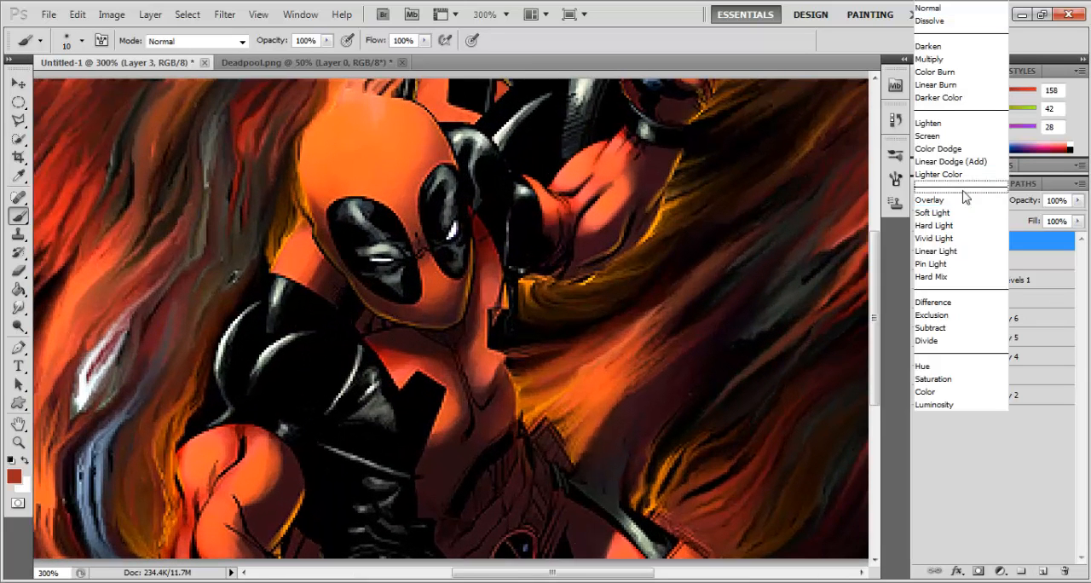
left_click(959, 148)
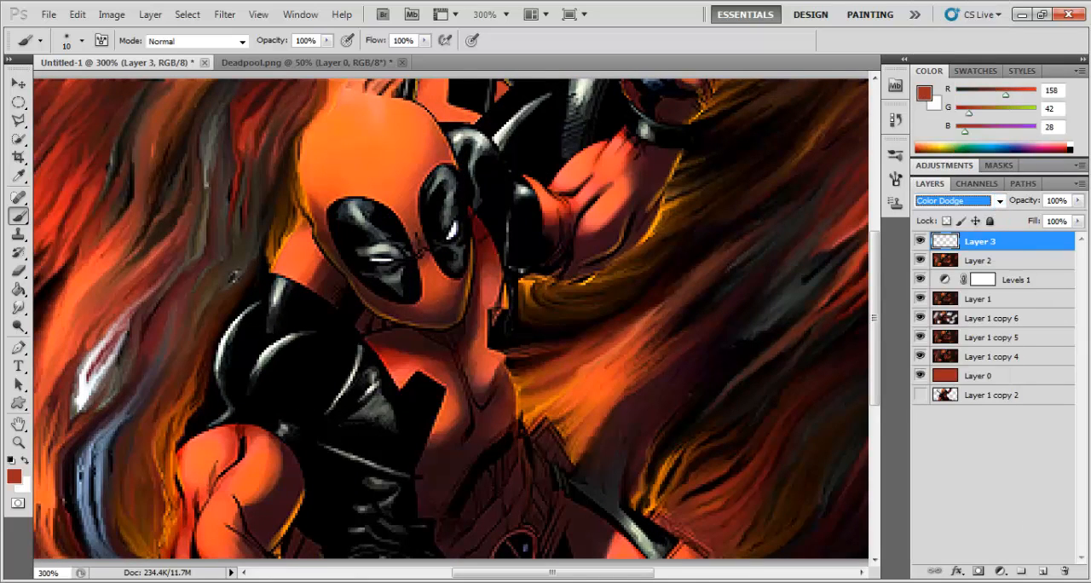
left_click_drag(608, 577, 548, 577)
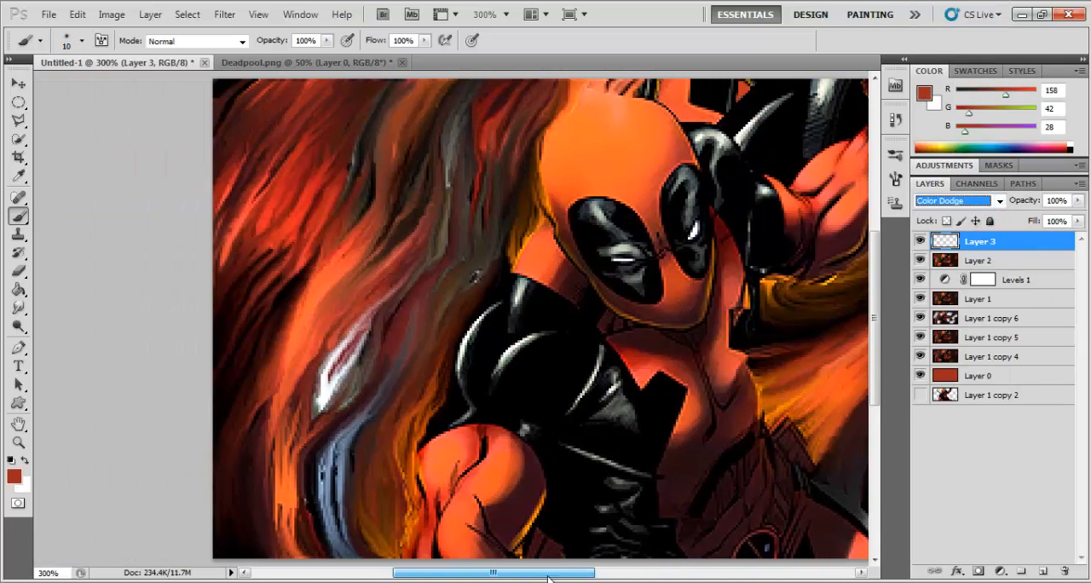
Step: Set the foreground colour to dark yellow 797509 for the brush
left_click(14, 476)
left_click_drag(625, 432, 627, 437)
left_click_drag(583, 397, 597, 286)
left_click_drag(614, 429, 615, 426)
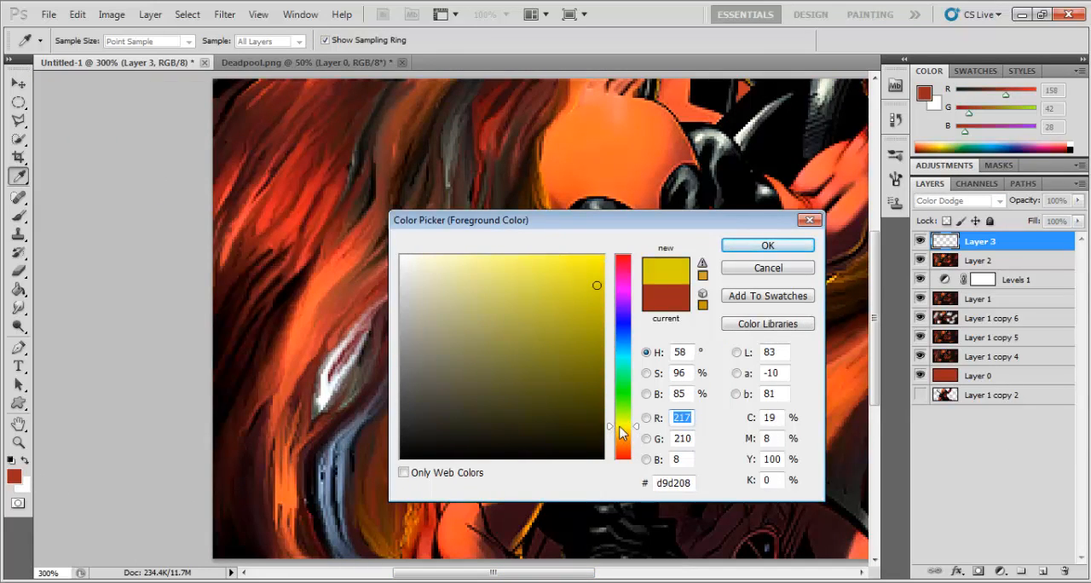
left_click(589, 348)
left_click(588, 362)
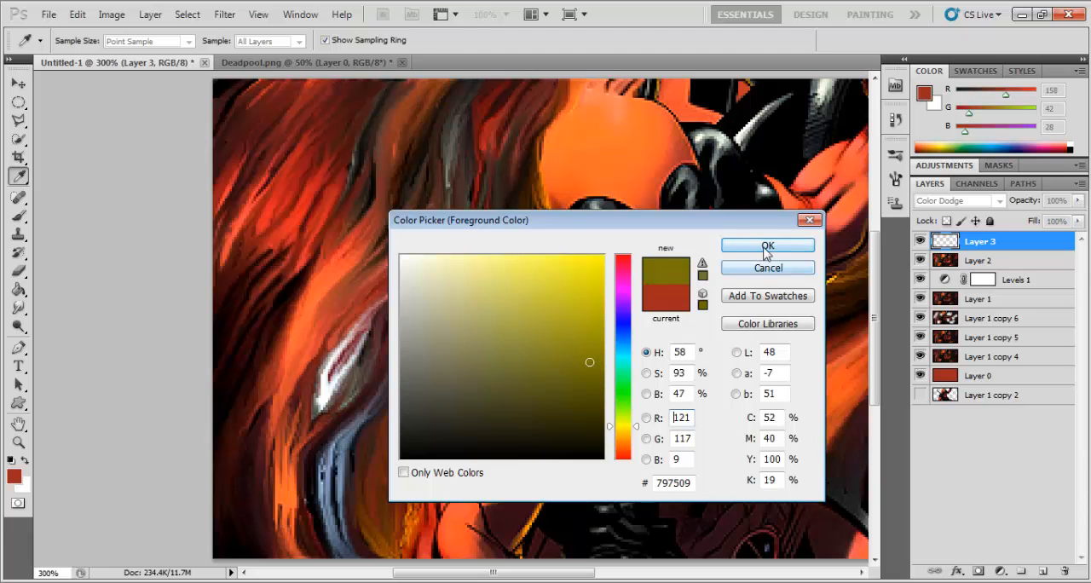
left_click(767, 246)
key("b")
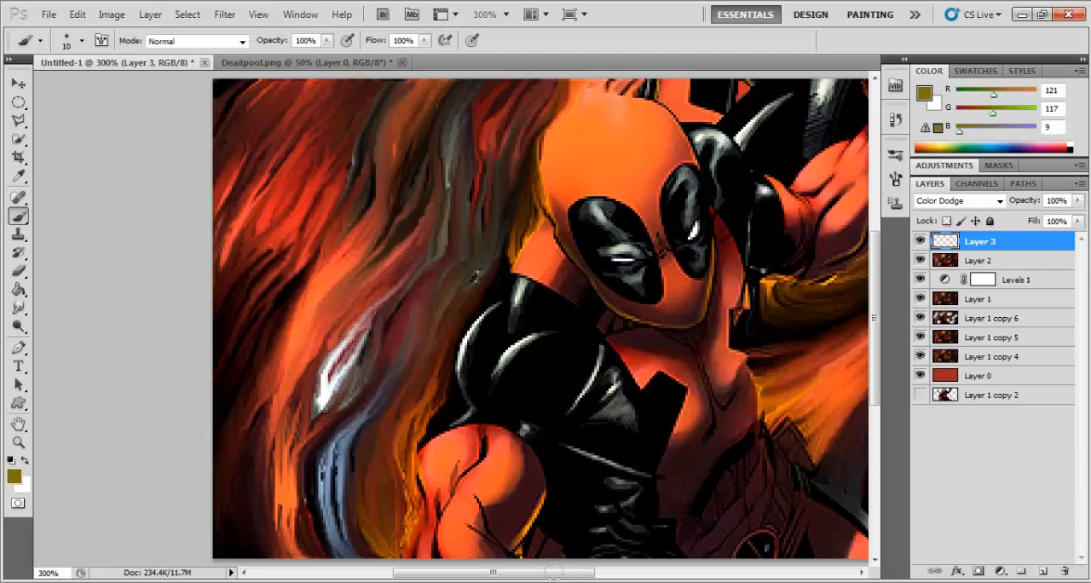
Step: Paint yellow glow strokes on Layer 3 beside the waist and lower leg, and along the underside of the raised arm
left_click_drag(553, 575, 591, 575)
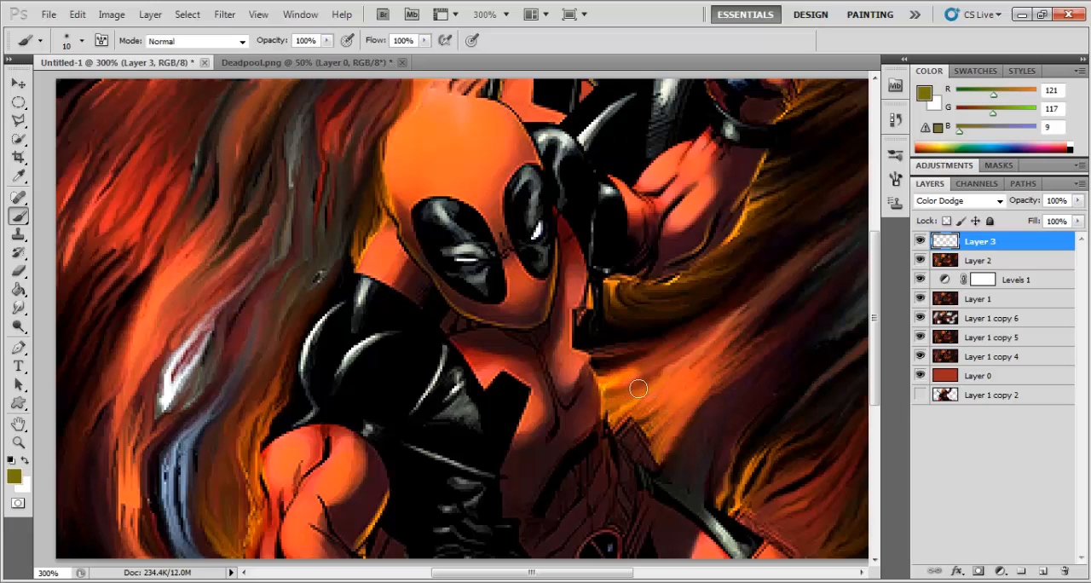
mouse_move(630, 422)
left_mouse_down()
mouse_move(614, 418)
mouse_move(633, 451)
mouse_move(648, 442)
mouse_move(658, 460)
mouse_move(678, 452)
left_mouse_up()
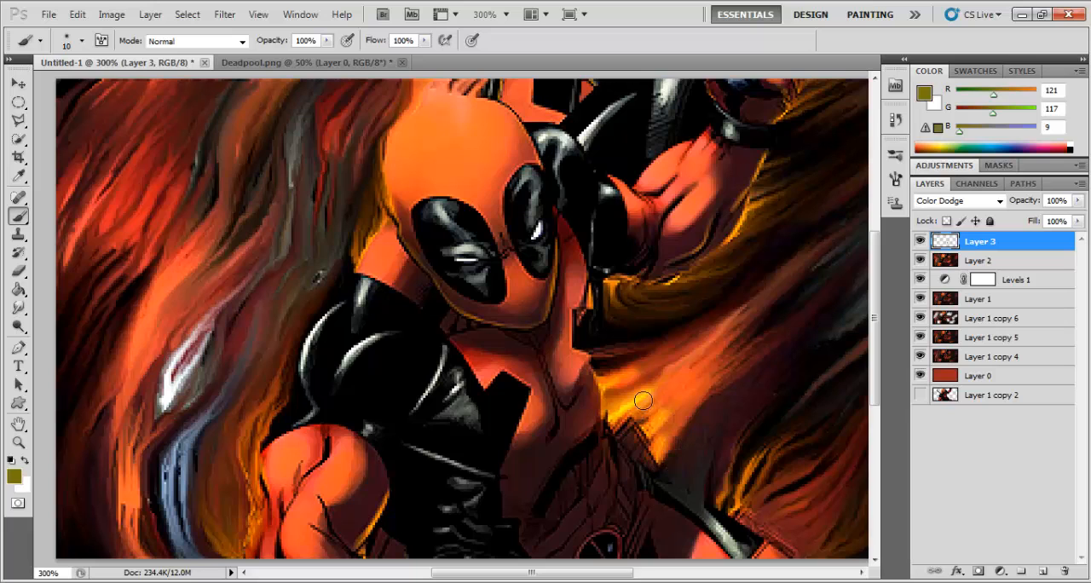
mouse_move(747, 543)
left_mouse_down()
mouse_move(743, 508)
mouse_move(747, 522)
left_mouse_up()
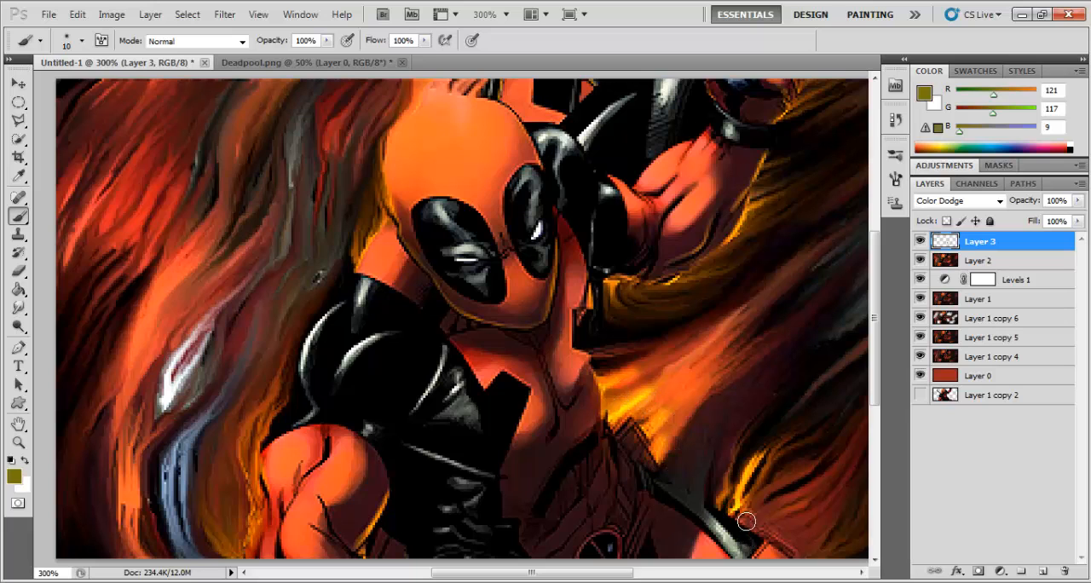
scroll(696, 375, "up", 2)
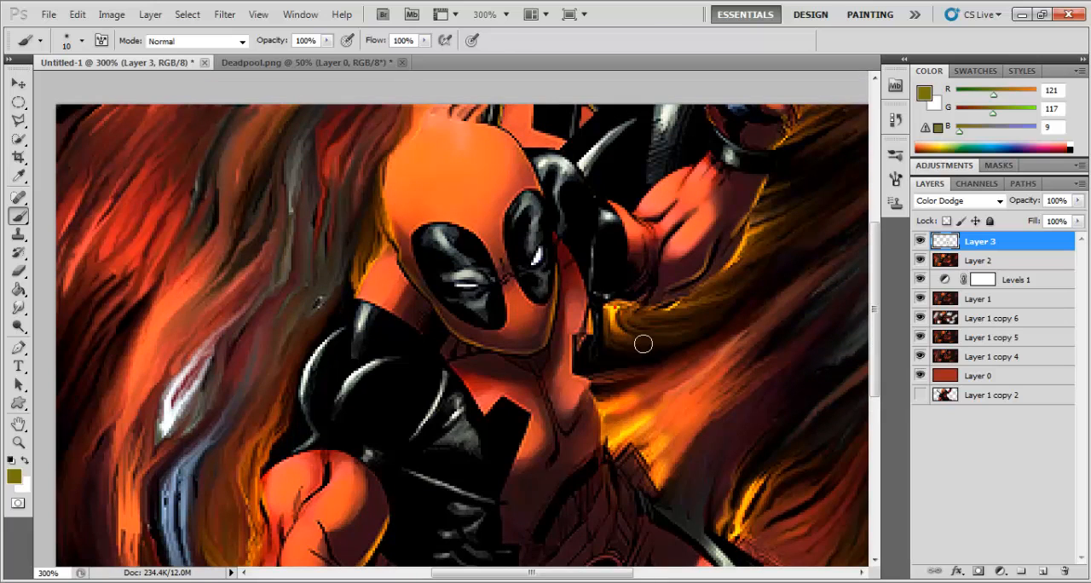
mouse_move(674, 320)
left_mouse_down()
mouse_move(732, 283)
mouse_move(725, 297)
mouse_move(792, 188)
mouse_move(786, 197)
mouse_move(819, 223)
mouse_move(820, 209)
mouse_move(801, 198)
mouse_move(834, 167)
left_mouse_up()
scroll(802, 204, "up", 4)
scroll(757, 258, "down", 10)
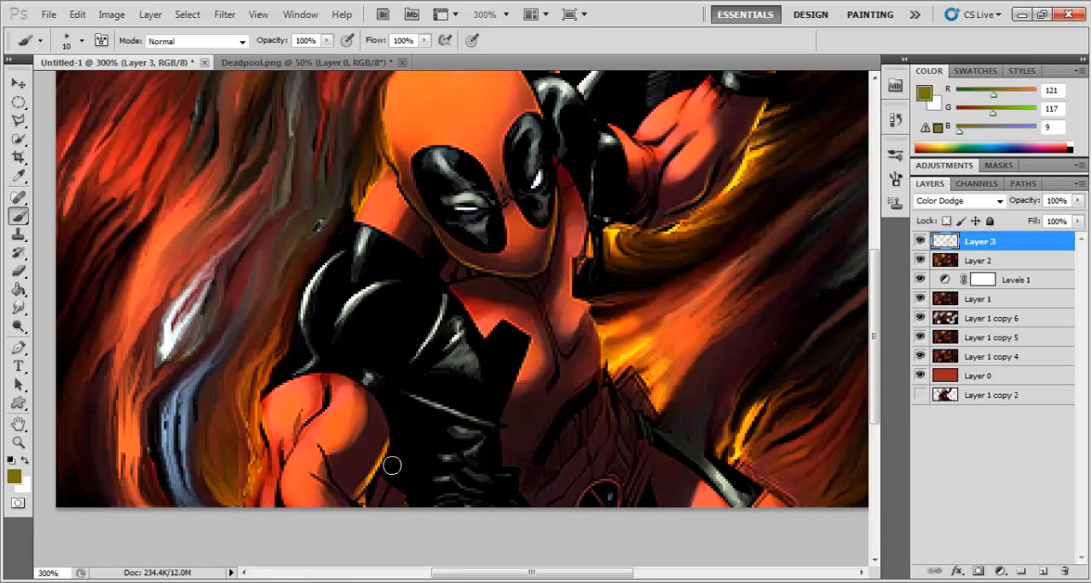
Step: Paint yellow glow strokes along both edges of the lowered arm and up beside the shoulder, neck and mask
left_click_drag(392, 462, 366, 504)
mouse_move(236, 512)
left_mouse_down()
mouse_move(214, 454)
mouse_move(257, 510)
mouse_move(273, 441)
mouse_move(267, 473)
mouse_move(256, 403)
mouse_move(257, 416)
mouse_move(282, 355)
mouse_move(310, 364)
left_mouse_up()
scroll(310, 362, "up", 5)
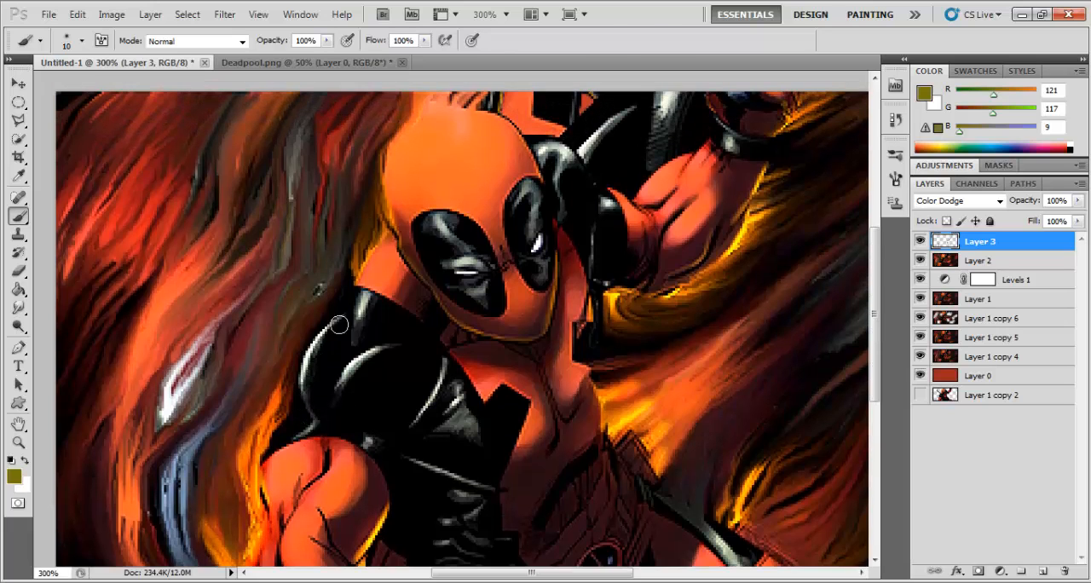
scroll(375, 311, "up", 1)
mouse_move(368, 301)
left_mouse_down()
mouse_move(379, 258)
mouse_move(388, 260)
mouse_move(385, 219)
left_mouse_up()
scroll(794, 241, "down", 3)
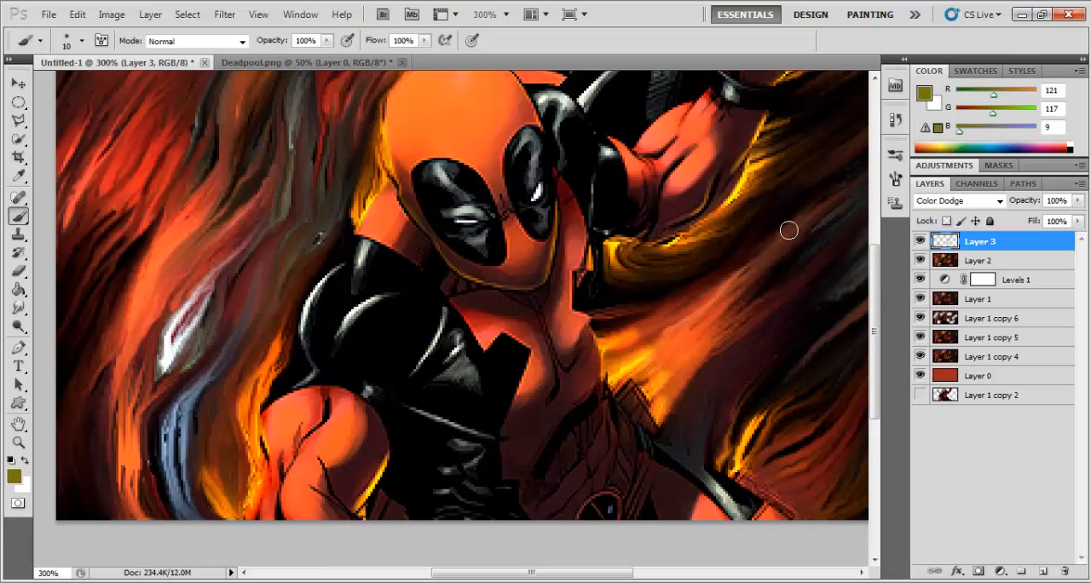
key("ctrl+minus")
key("ctrl+minus")
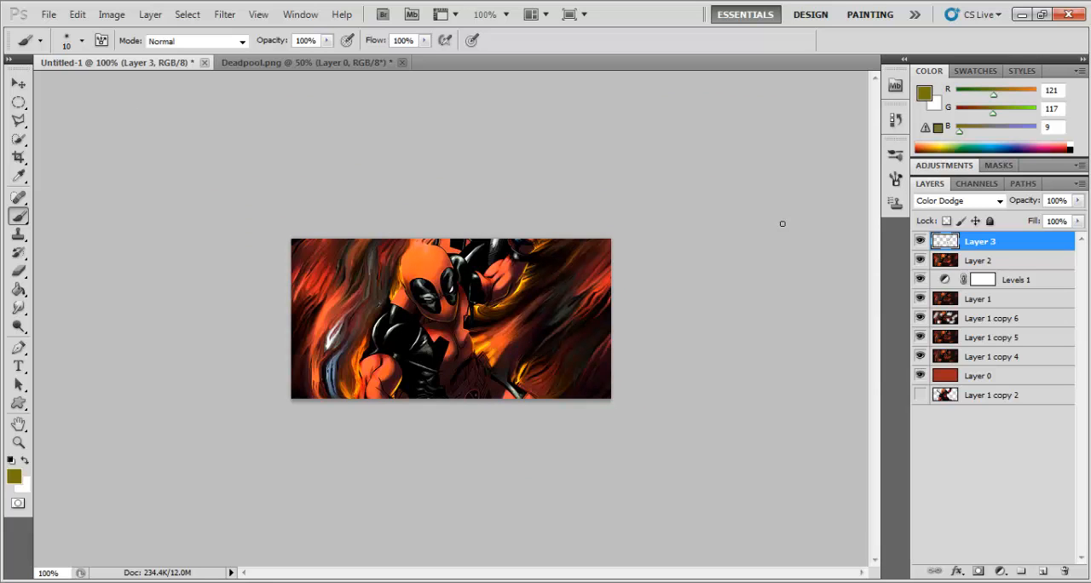
Step: Soften the painted yellow glow above the lower leg and beside the lowered arm with the Eraser
key("ctrl+plus")
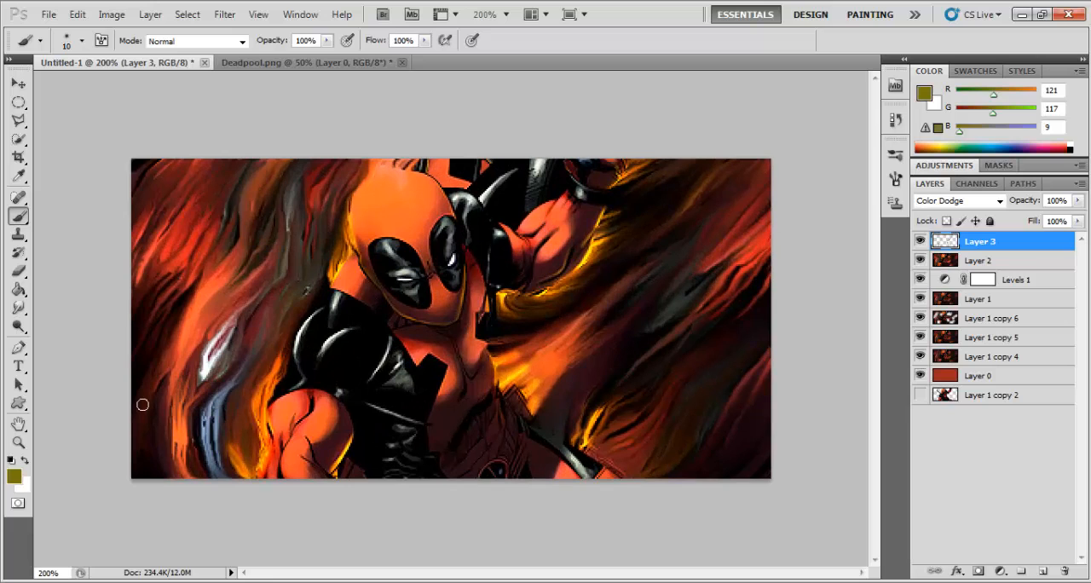
left_click(18, 270)
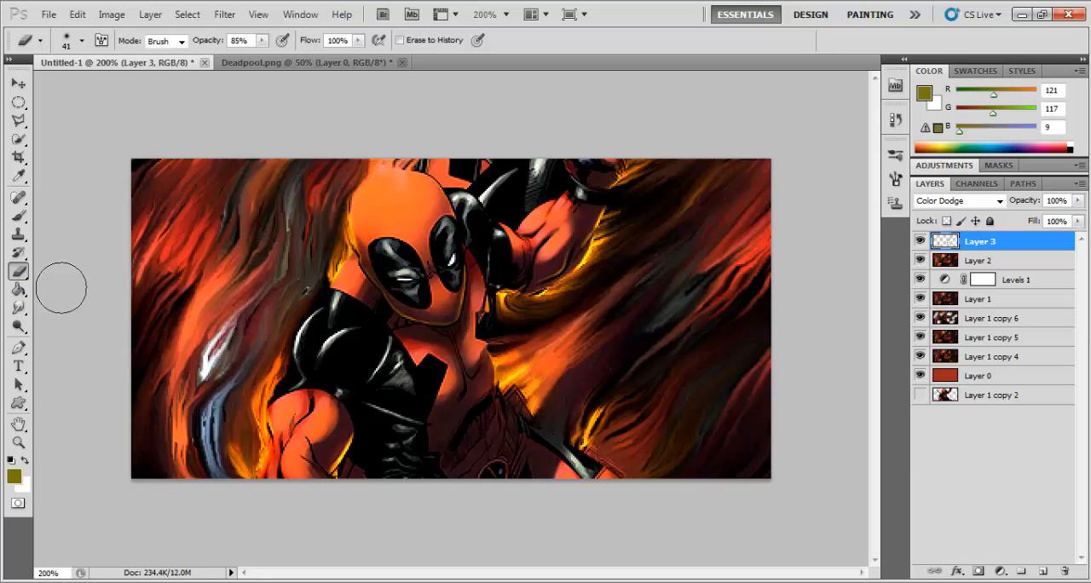
mouse_move(580, 399)
left_mouse_down()
mouse_move(555, 383)
mouse_move(602, 364)
left_mouse_up()
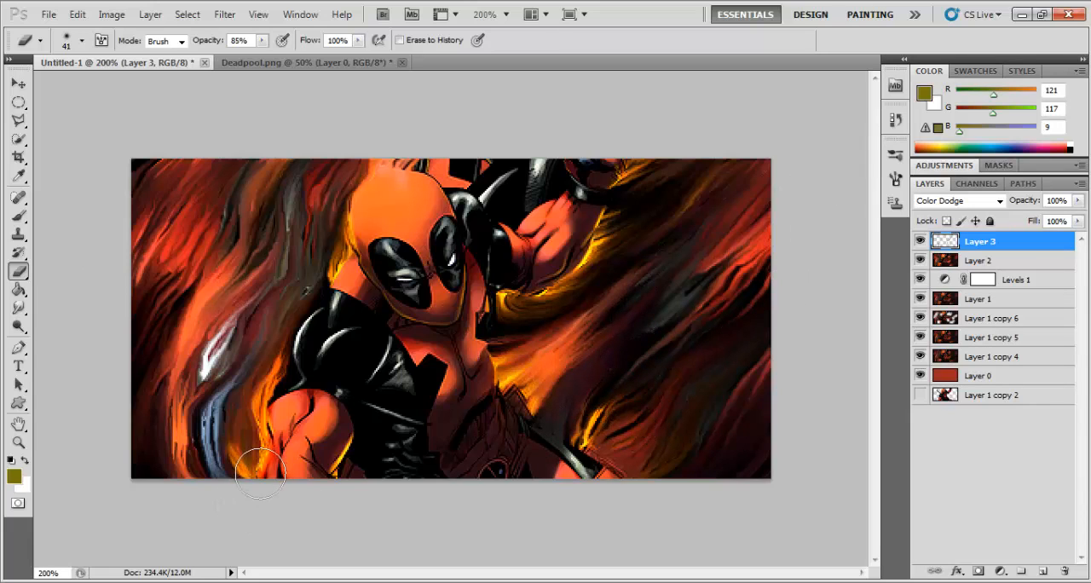
left_click_drag(247, 388, 296, 384)
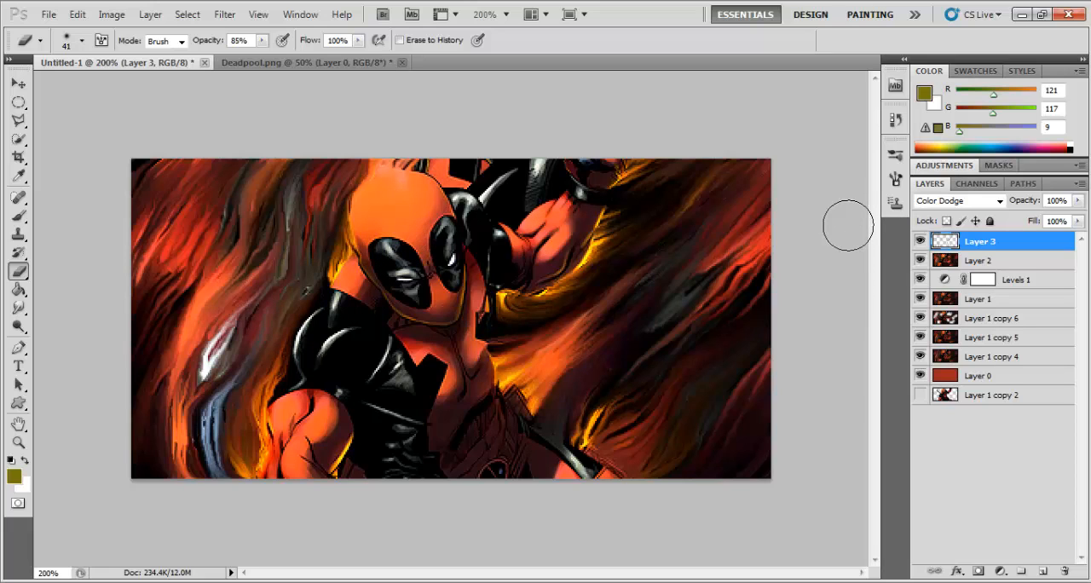
Step: Change the foreground colour to dark red 5e1515
left_click(14, 479)
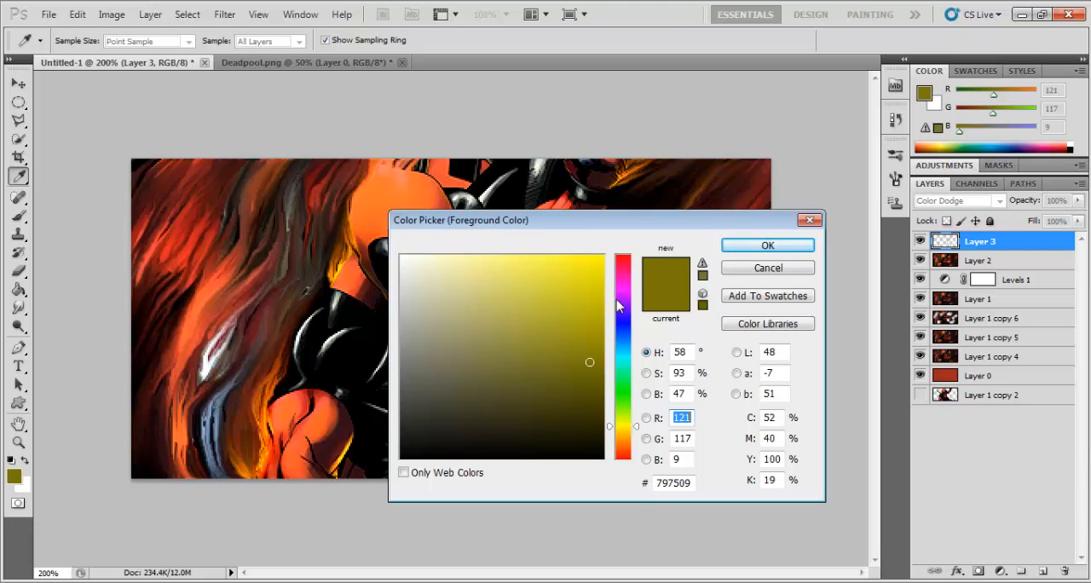
left_click_drag(620, 305, 617, 254)
left_click_drag(586, 381, 560, 386)
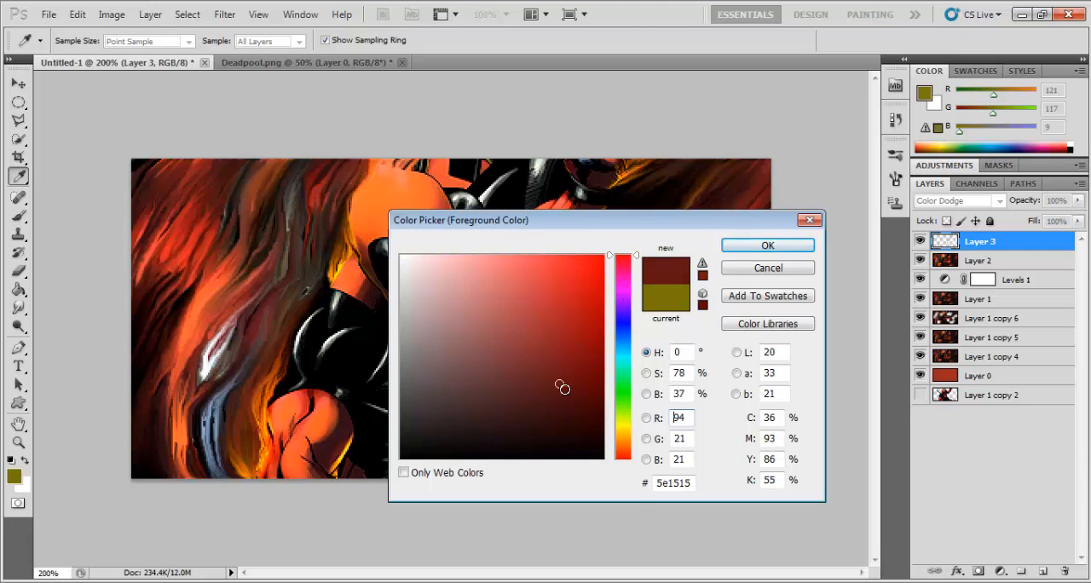
left_click(767, 244)
key("e")
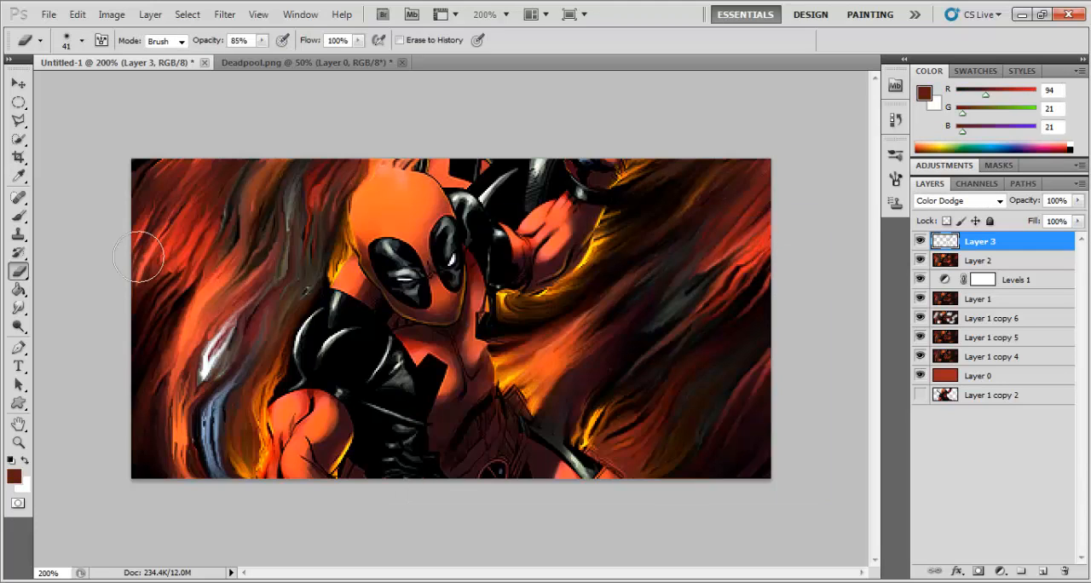
Step: Switch to the Brush tool and set its size to 15 px
left_click(17, 214)
left_click(81, 40)
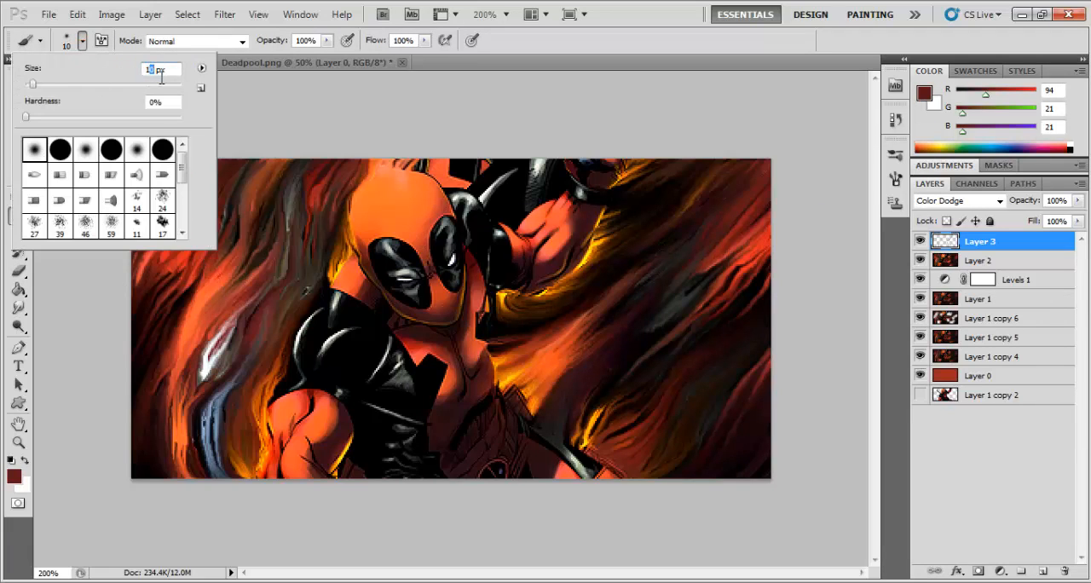
type("15")
key("Return")
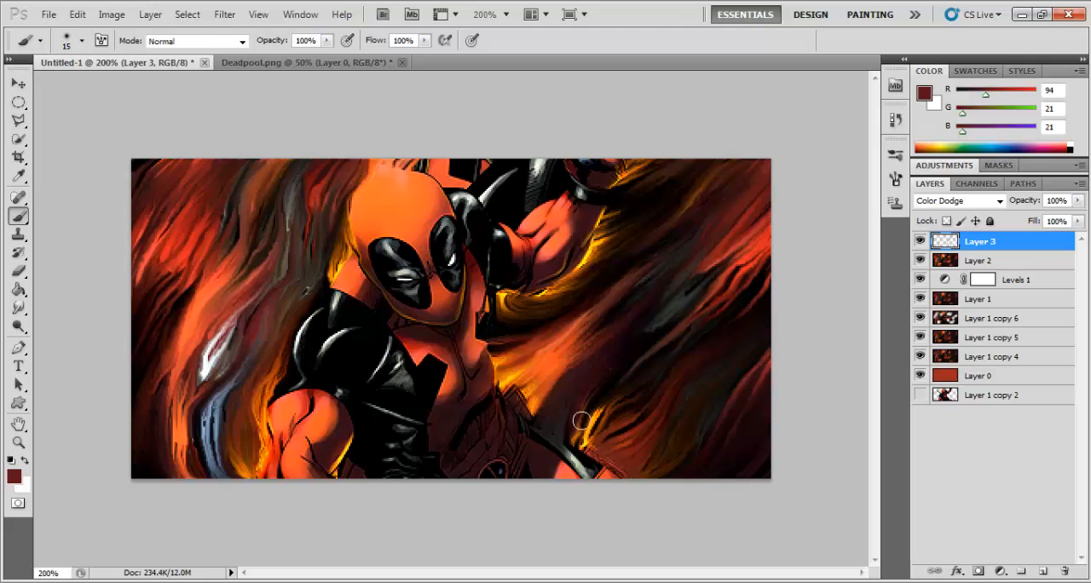
Step: Paint dark red strokes on Layer 3 over the background streaks on both sides of the figure to brighten them
left_click(614, 462)
key("ctrl+z")
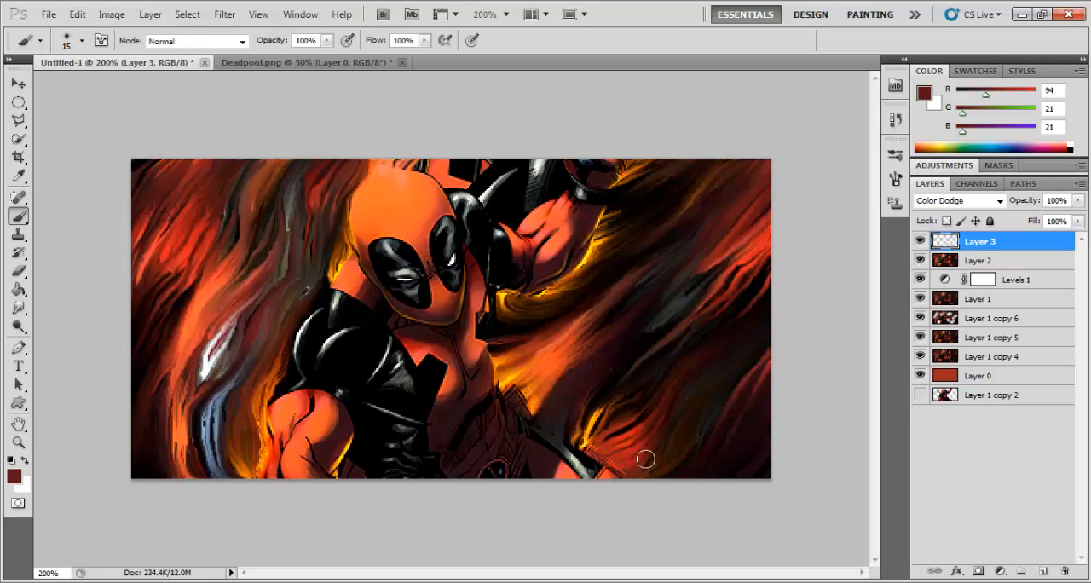
left_click_drag(654, 415, 684, 386)
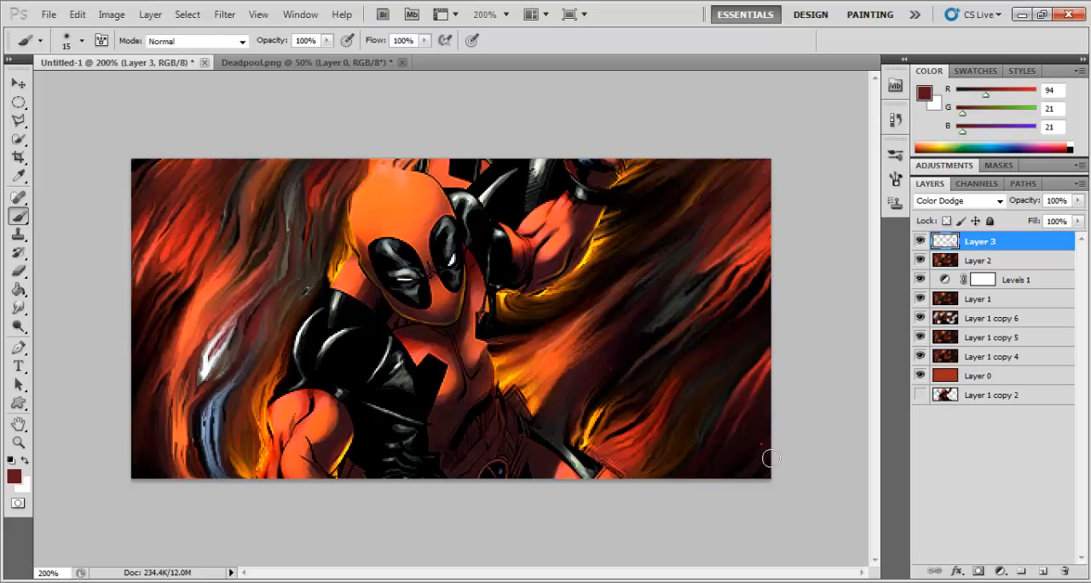
left_click(768, 268)
left_click_drag(770, 166, 751, 190)
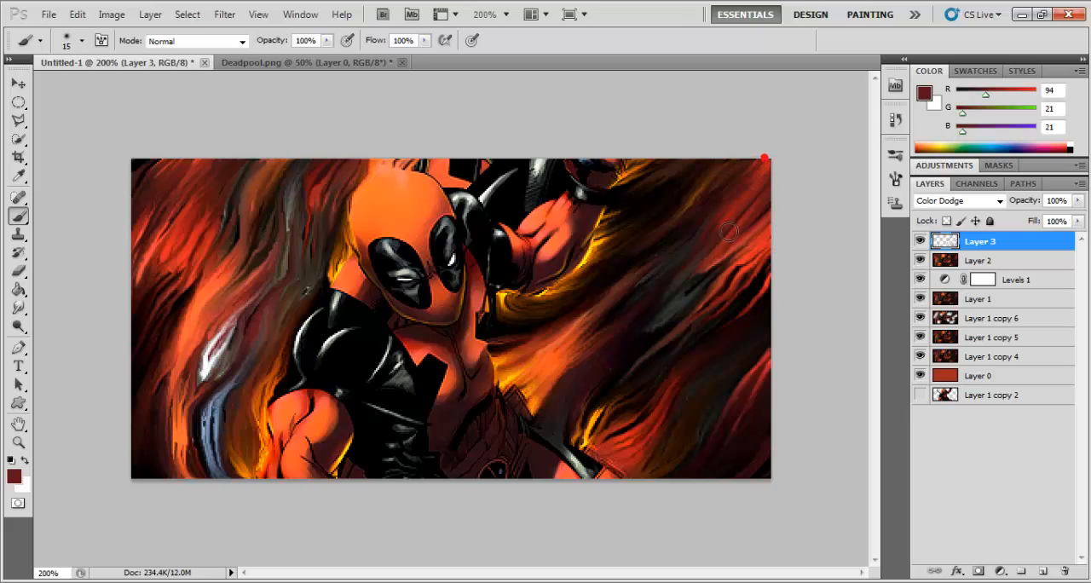
left_click(601, 343)
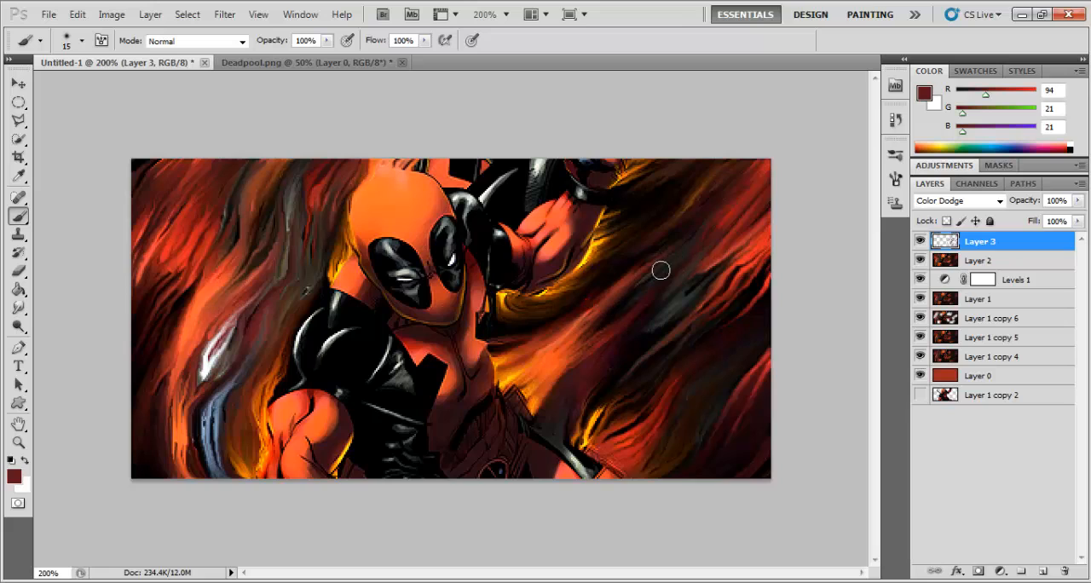
left_click_drag(320, 208, 324, 178)
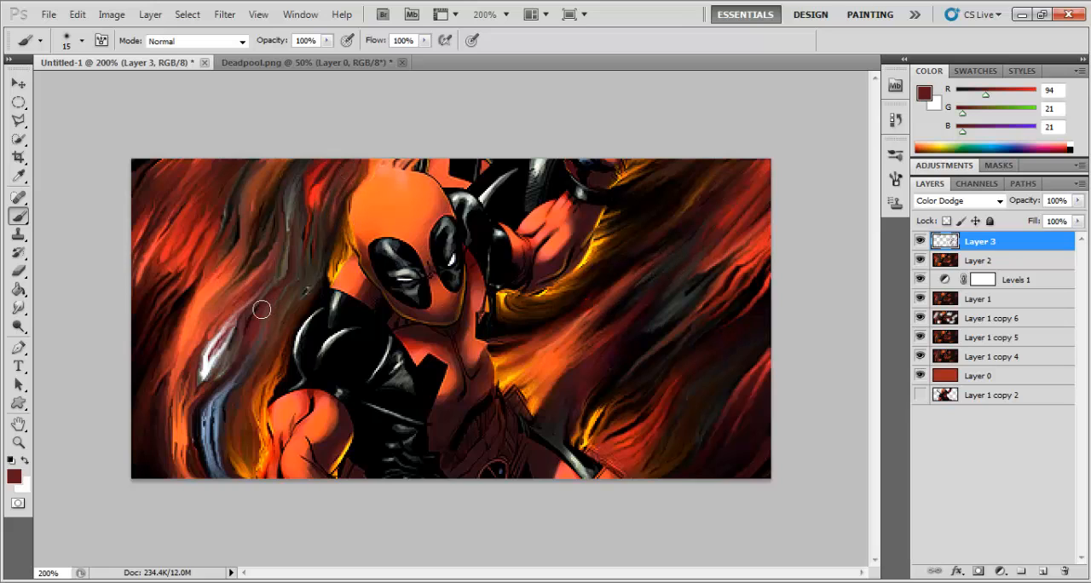
mouse_move(236, 316)
left_mouse_down()
mouse_move(289, 261)
mouse_move(268, 303)
mouse_move(243, 311)
mouse_move(202, 358)
left_mouse_up()
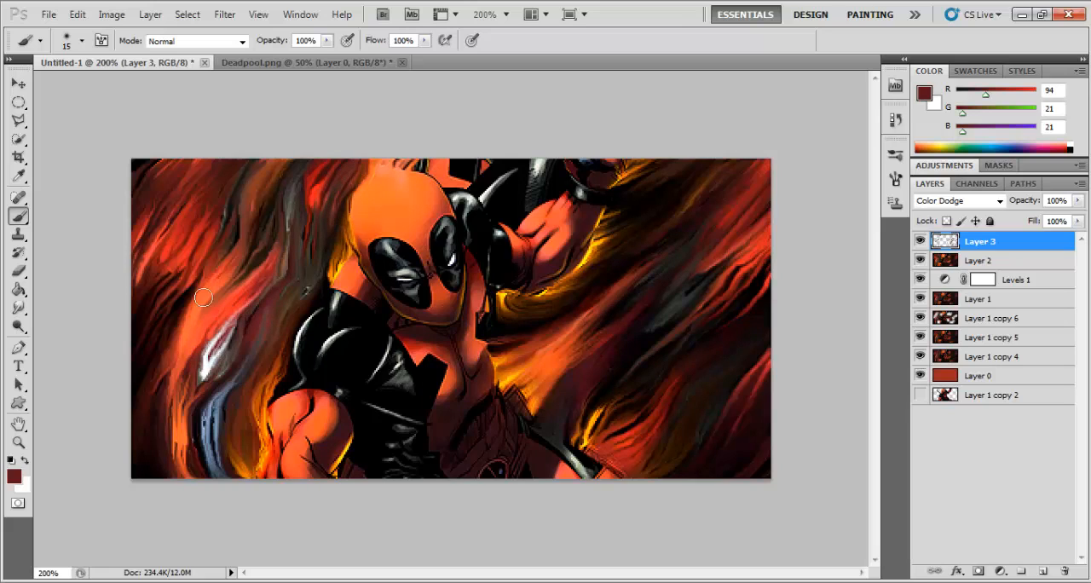
Step: Paint more dark red strokes on Layer 3 over the background streaks in the banner's upper-left corner
mouse_move(184, 245)
left_mouse_down()
mouse_move(215, 202)
mouse_move(223, 165)
left_mouse_up()
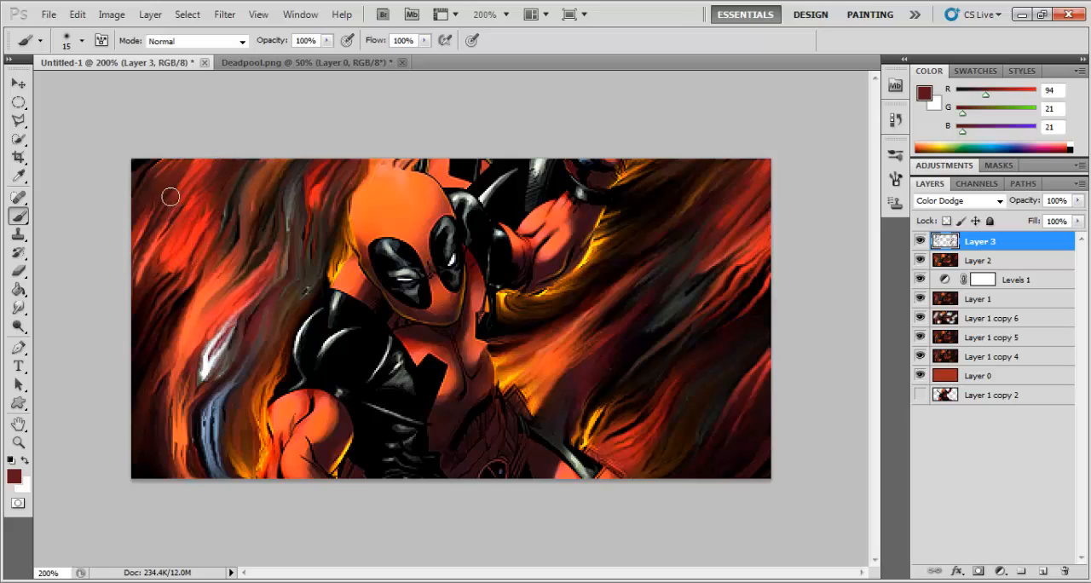
left_click_drag(216, 202, 248, 166)
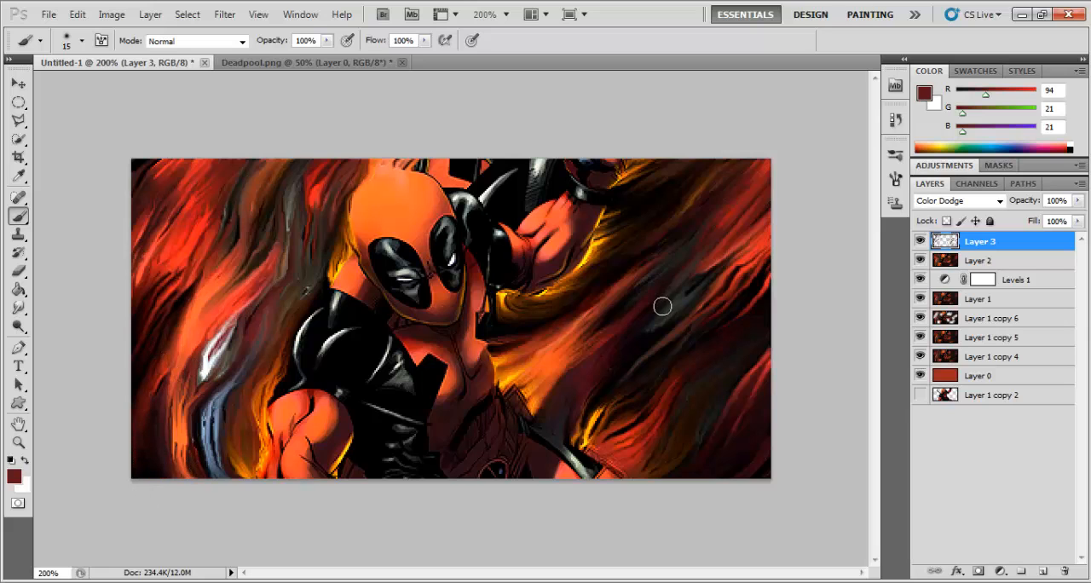
key("ctrl+minus")
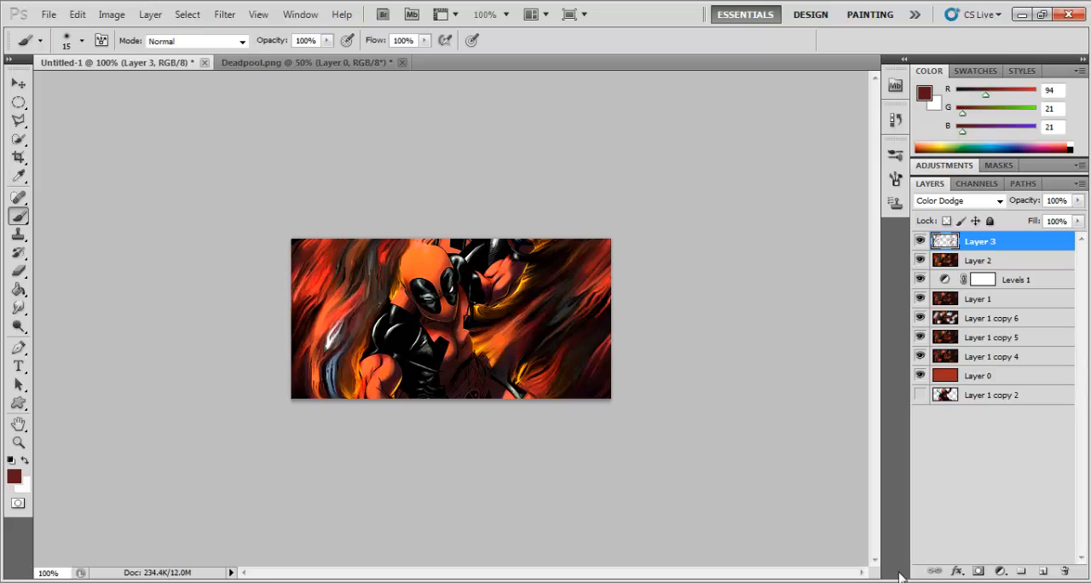
Step: Add a new layer above Layer 3 and set the soft brush size to 40 px
left_click(1040, 570)
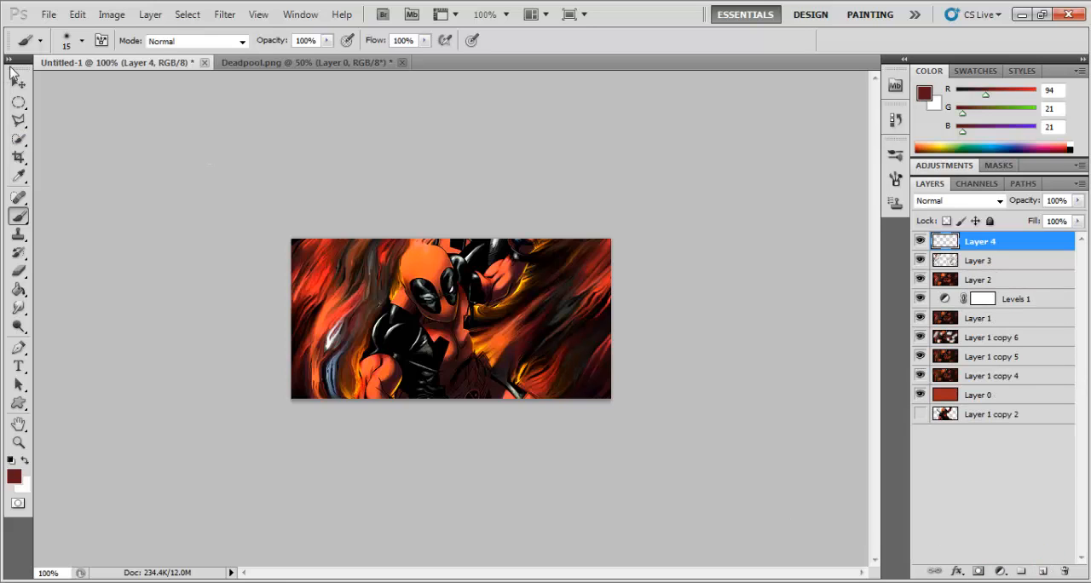
left_click(83, 42)
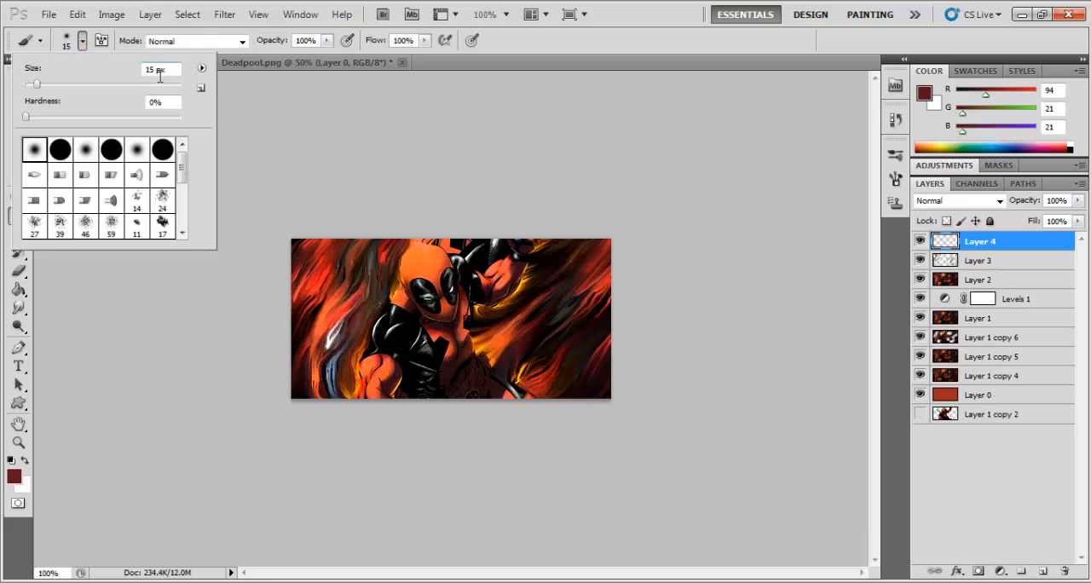
type("20")
left_click(176, 396)
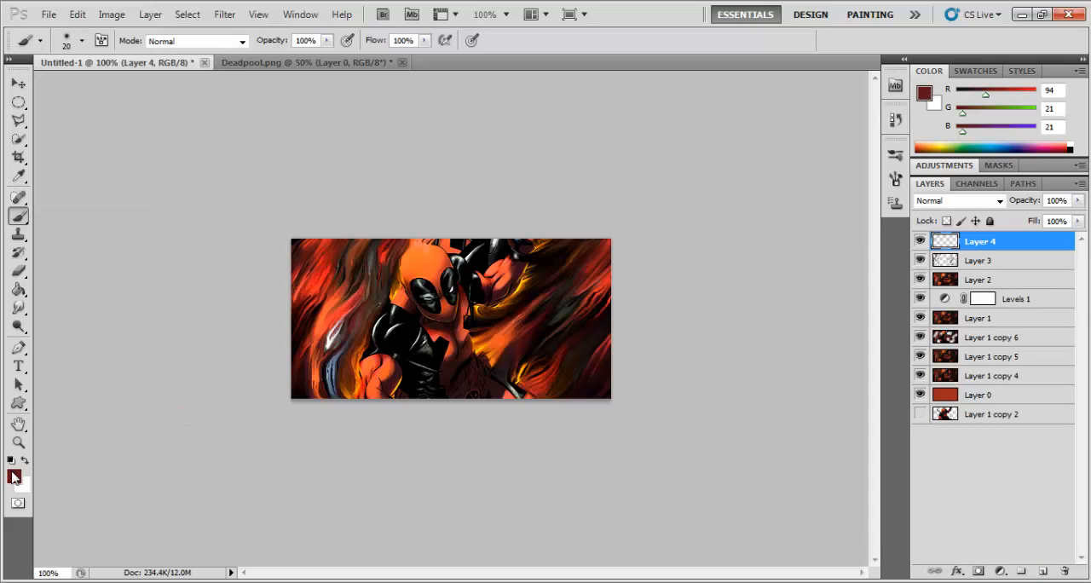
left_click(81, 40)
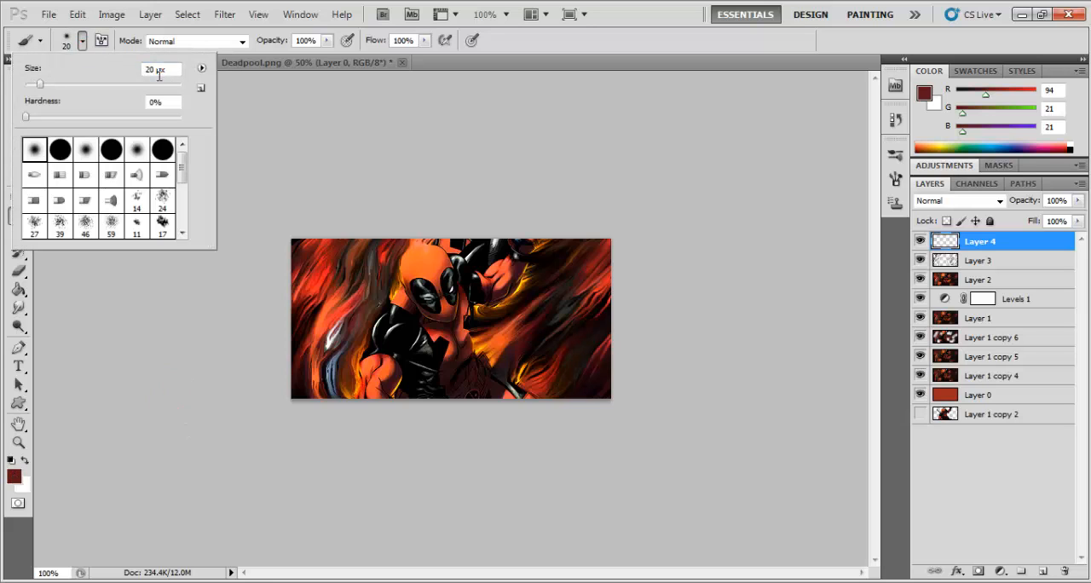
double_click(157, 74)
type("4")
key("Return")
Step: Change the foreground colour to mustard yellow bfaa20
left_click(14, 477)
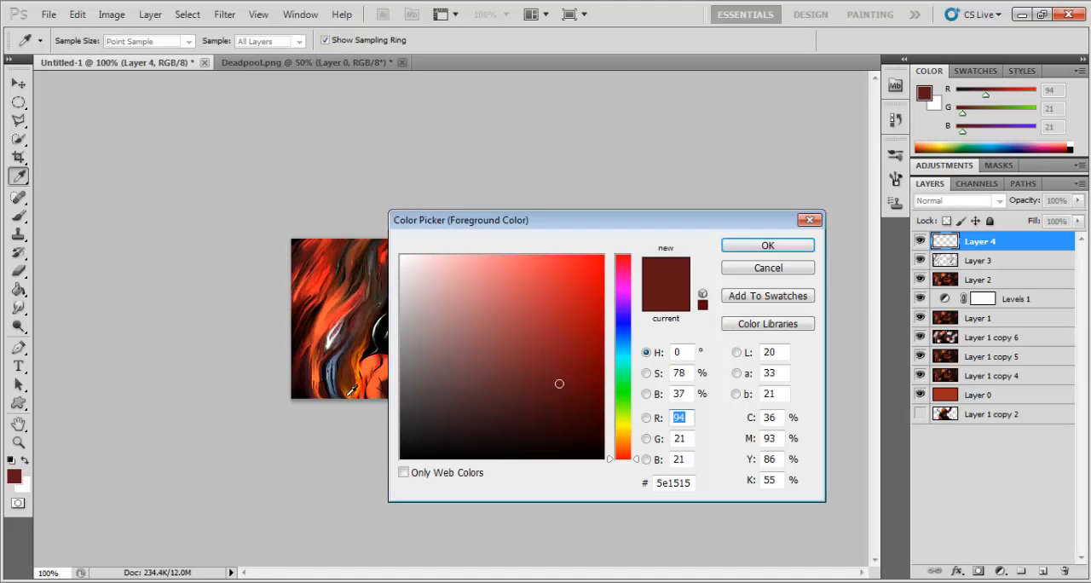
left_click_drag(620, 434, 619, 429)
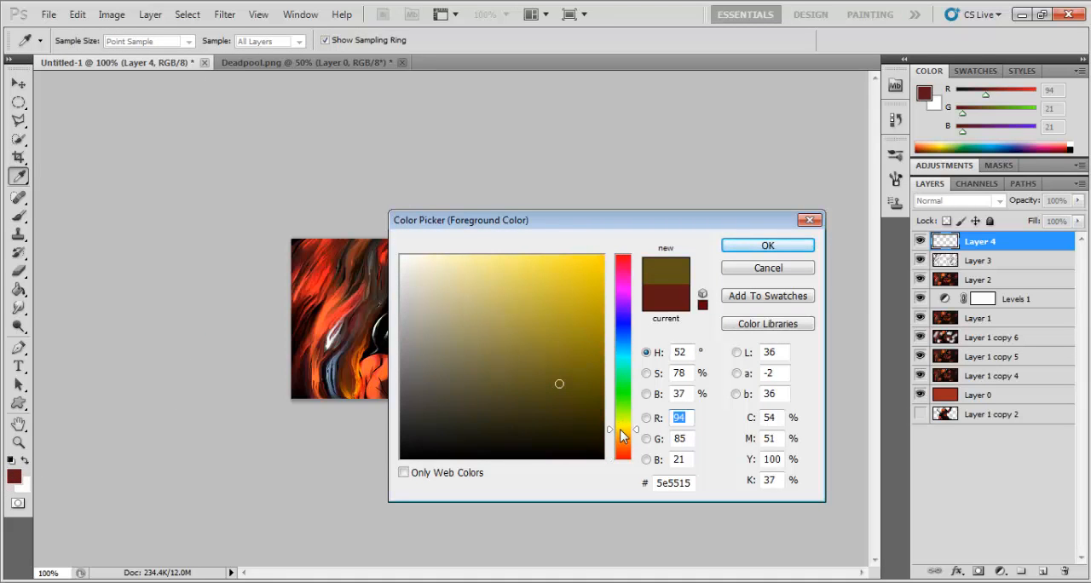
mouse_move(563, 368)
left_mouse_down()
mouse_move(534, 324)
mouse_move(577, 312)
mouse_move(568, 305)
left_mouse_up()
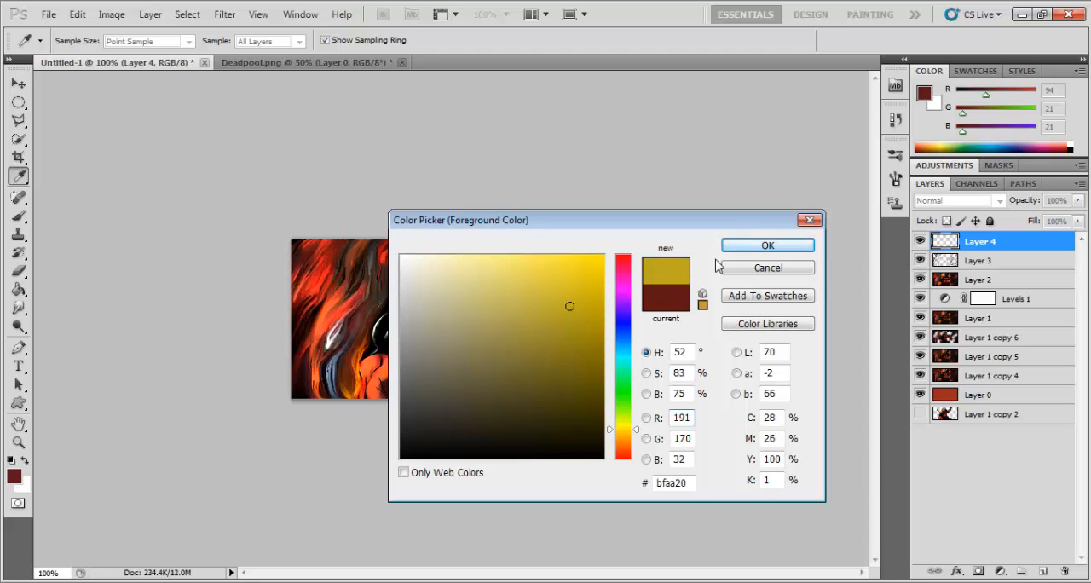
left_click(766, 246)
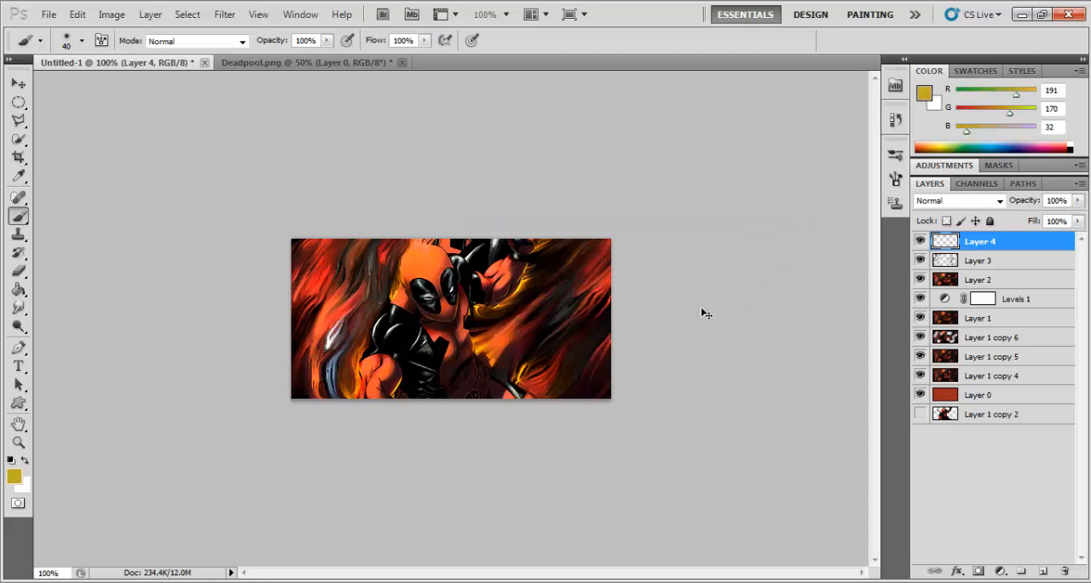
Step: Dab soft yellow spots on Layer 4 beside the chest, below the raised arm, at the raised hand, behind the neck and beside the lowered arm
key("ctrl+plus")
key("ctrl+plus")
scroll(596, 307, "down", 3)
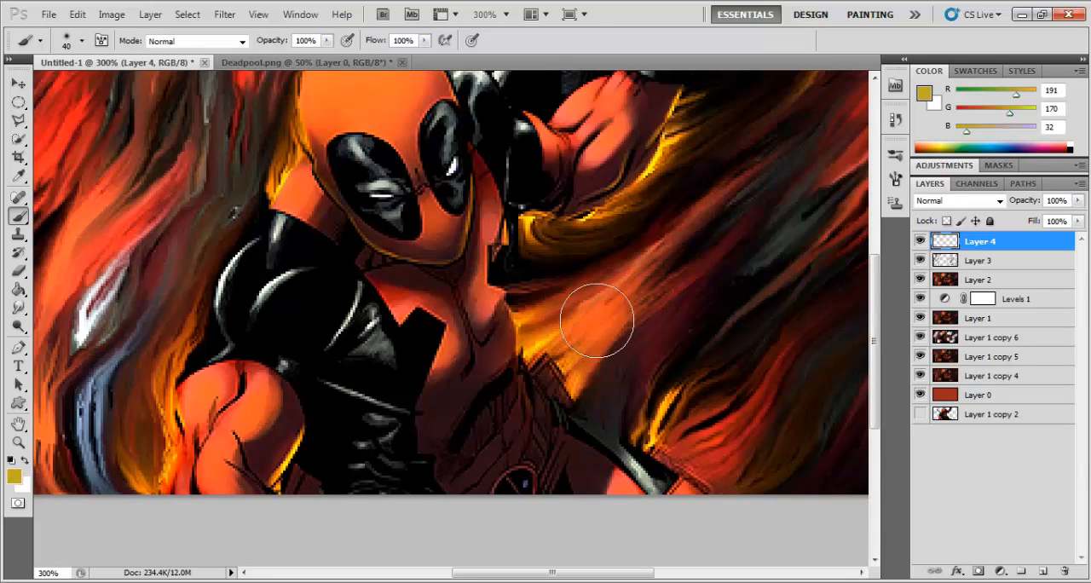
left_click(515, 363)
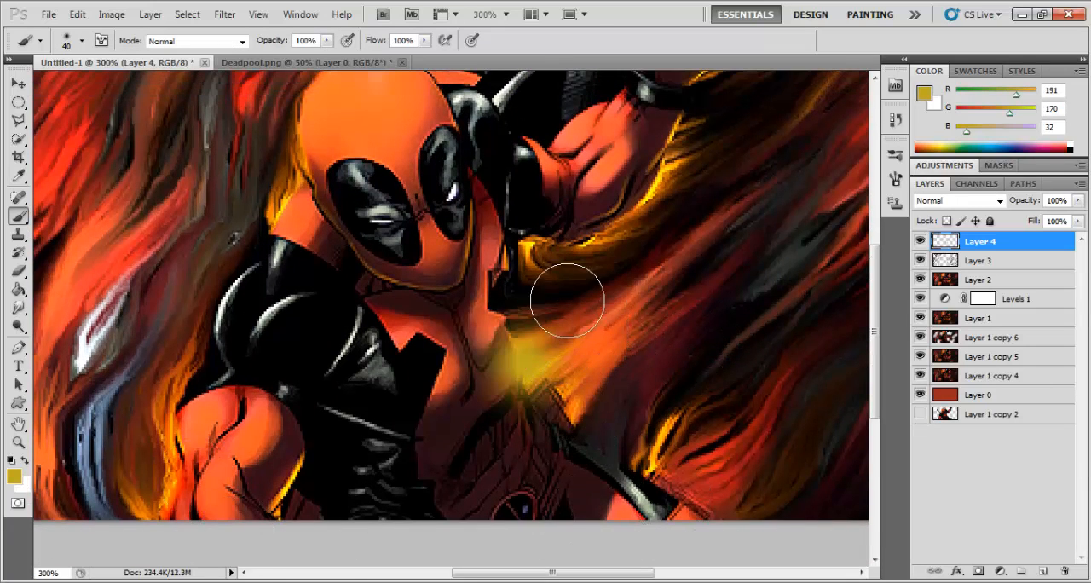
left_click_drag(566, 290, 578, 273)
left_click(527, 237)
scroll(735, 275, "up", 2)
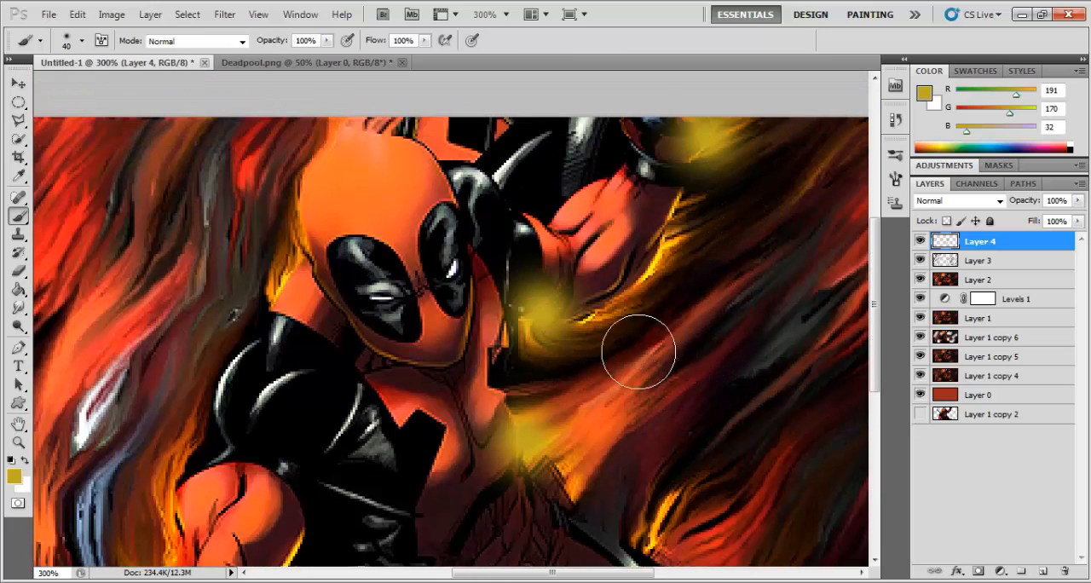
left_click(291, 271)
scroll(588, 414, "down", 3)
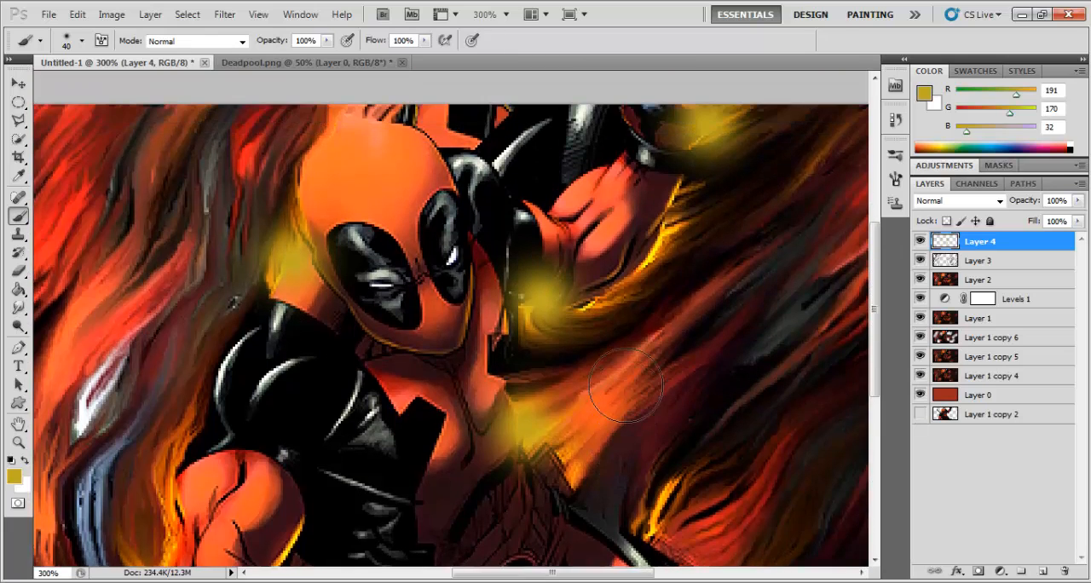
scroll(497, 356, "down", 1)
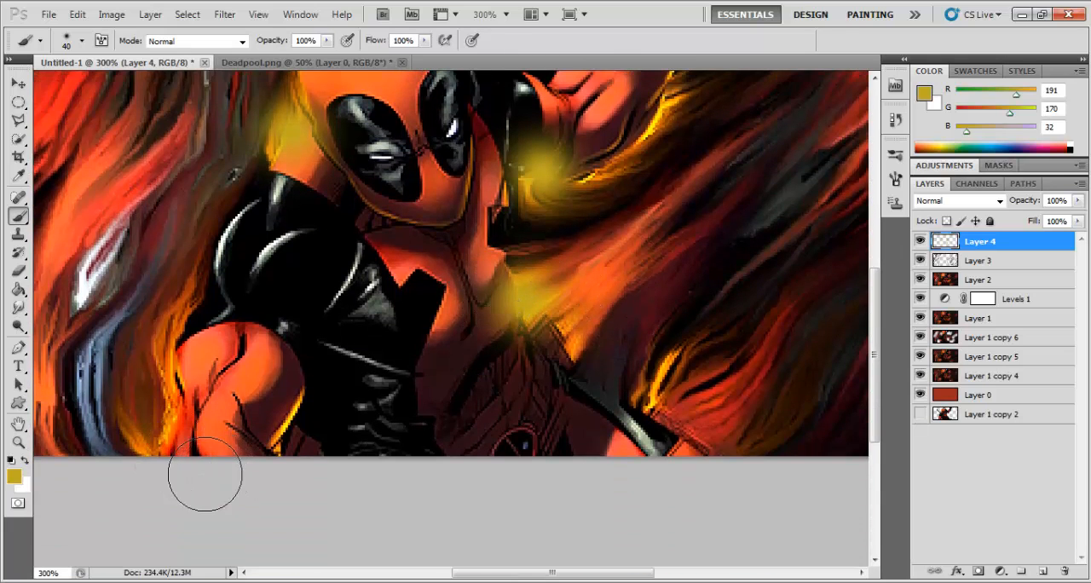
left_click(161, 420)
scroll(887, 334, "up", 2)
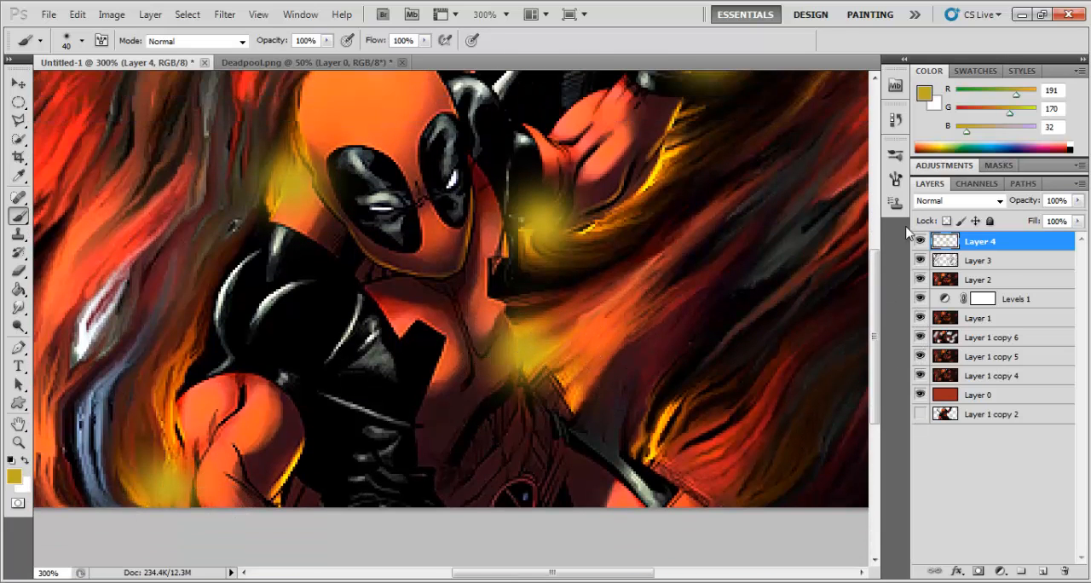
Step: Compare Color Dodge and Linear Dodge (Add) on Layer 4 and set its blend mode to Screen
left_click(956, 201)
left_click(955, 143)
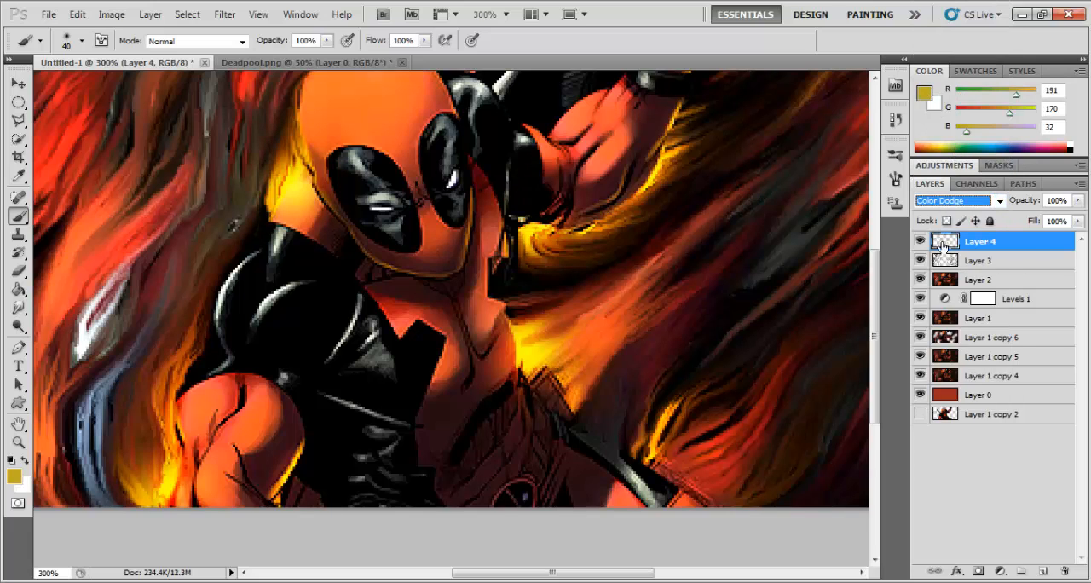
left_click(943, 201)
left_click(943, 164)
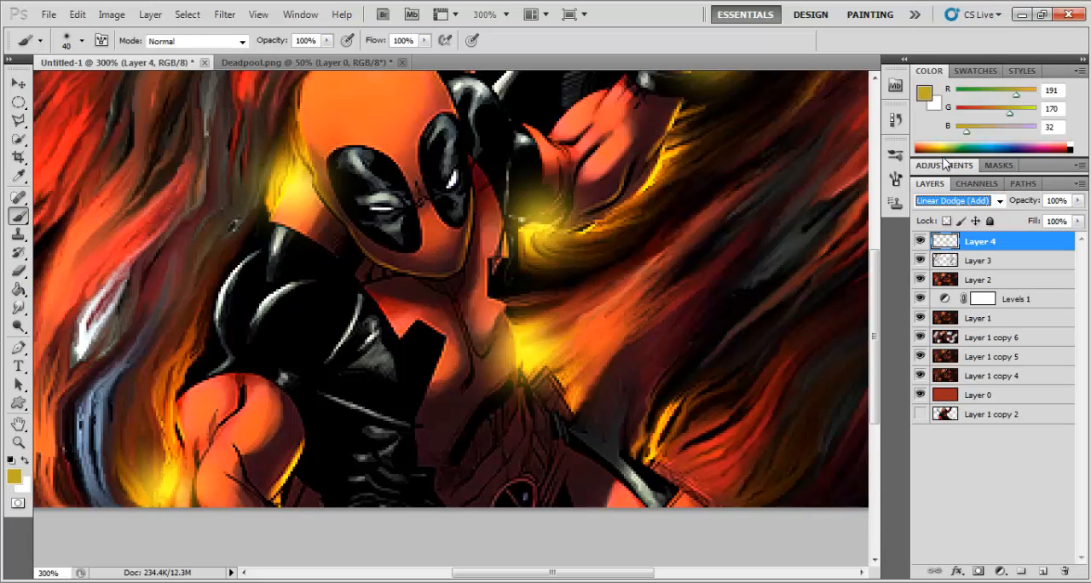
left_click(940, 201)
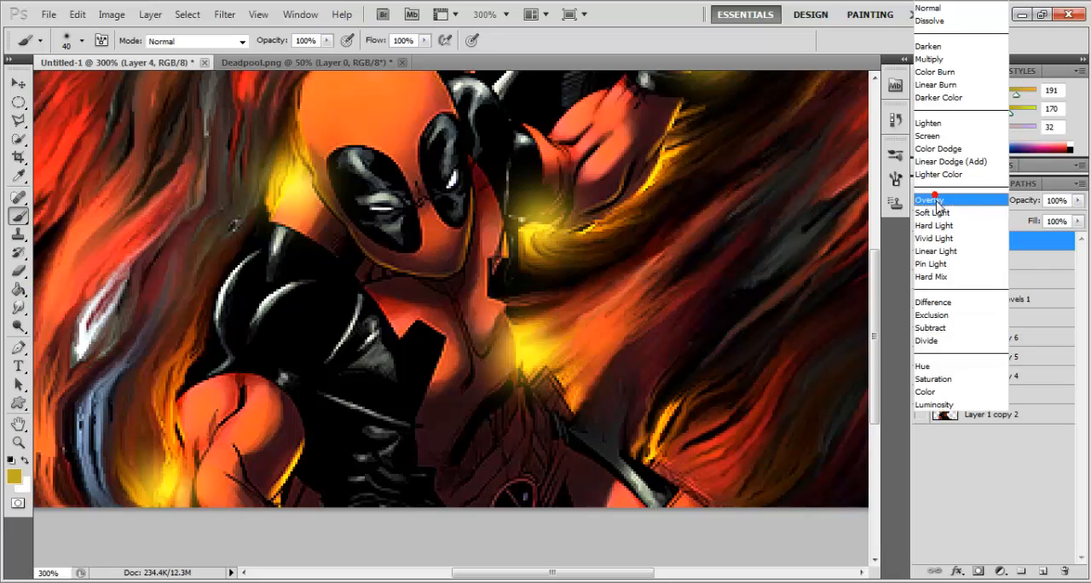
left_click(932, 150)
left_click(940, 201)
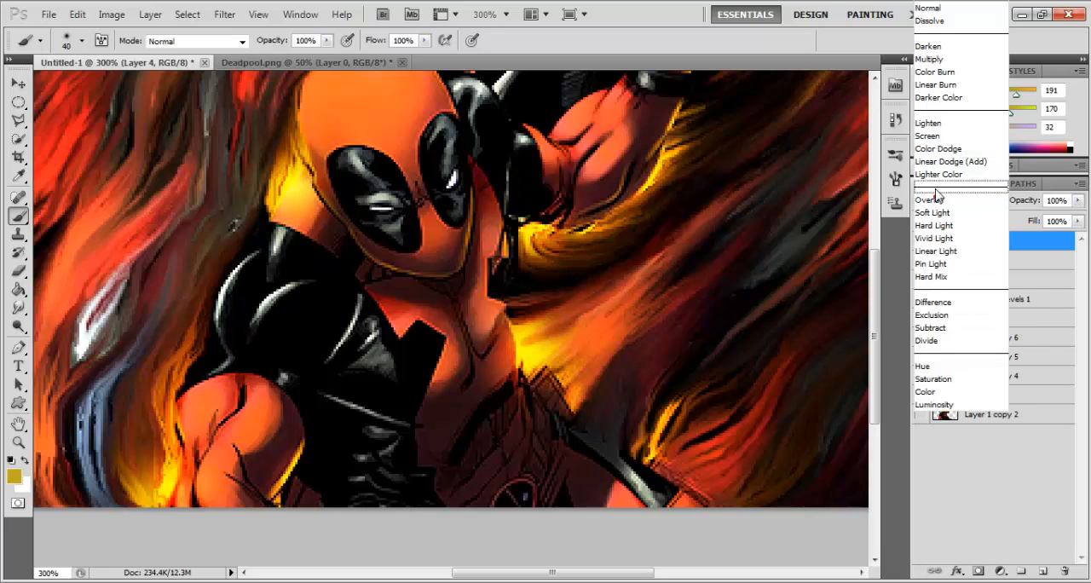
left_click(933, 135)
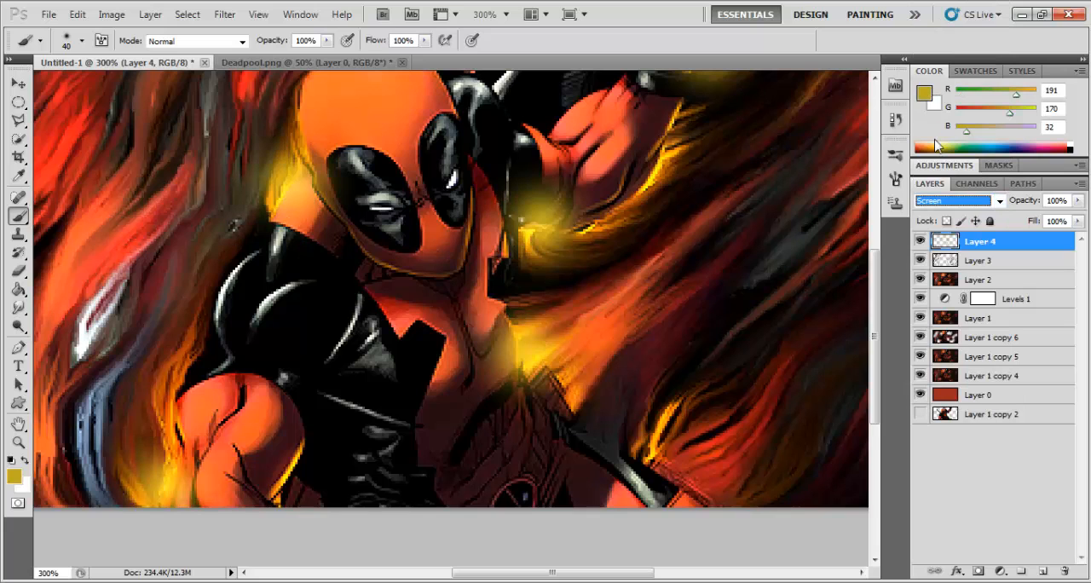
Step: Stamp all visible layers onto a new top layer and add a Gradient Map adjustment layer above it
key("ctrl+minus")
key("ctrl+minus")
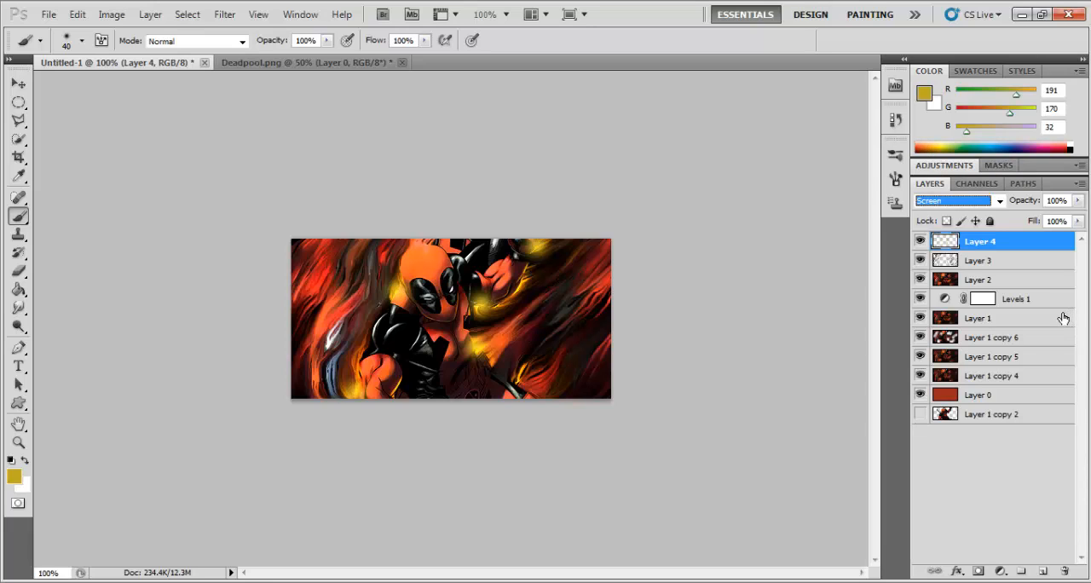
key("ctrl+shift+alt+e")
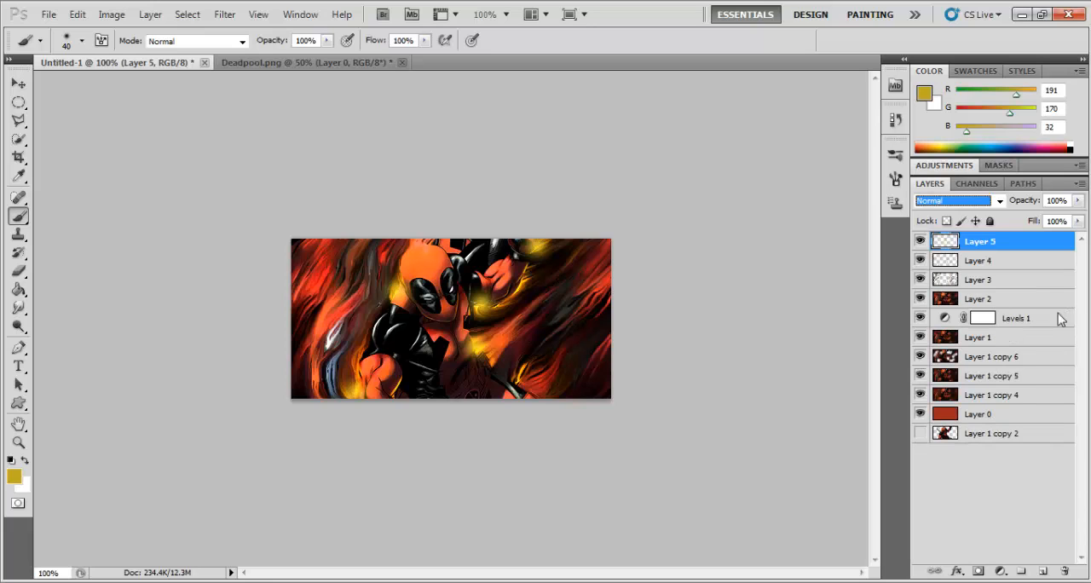
left_click(1000, 571)
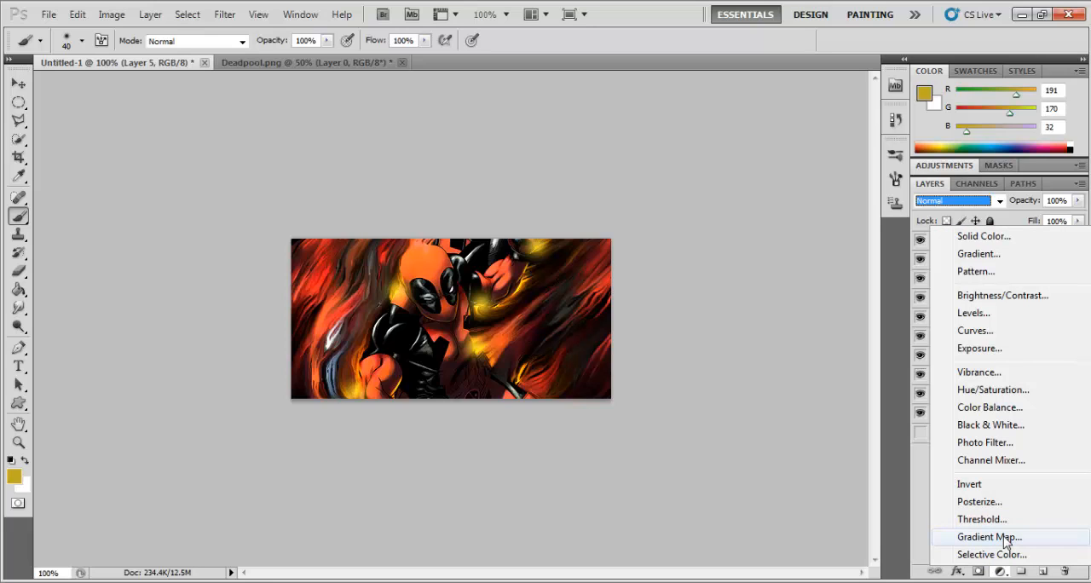
left_click(988, 537)
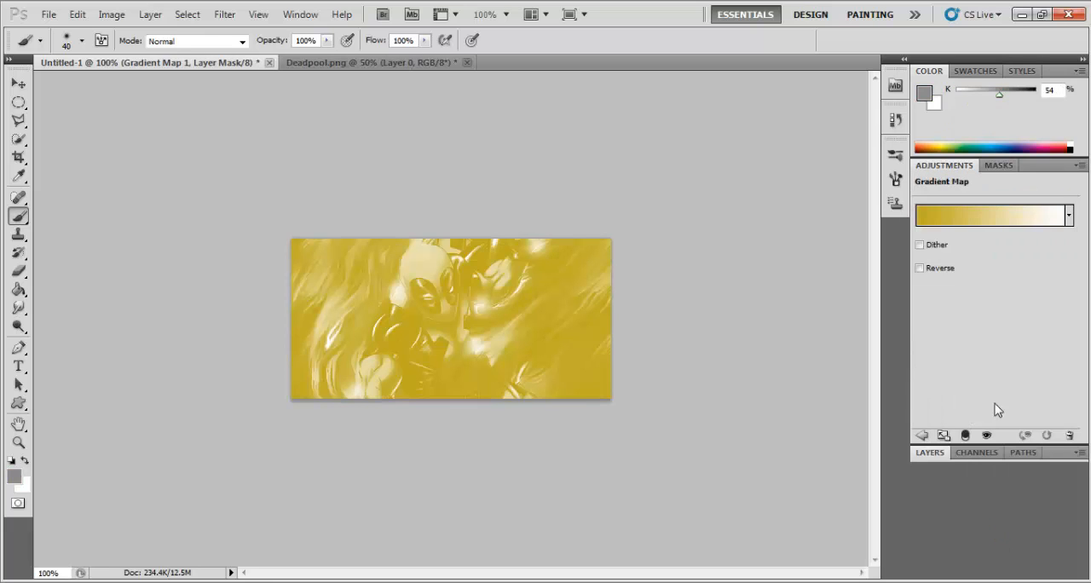
Step: Compare several gradient presets for the gradient map and apply Violet, Green, Orange
left_click(991, 222)
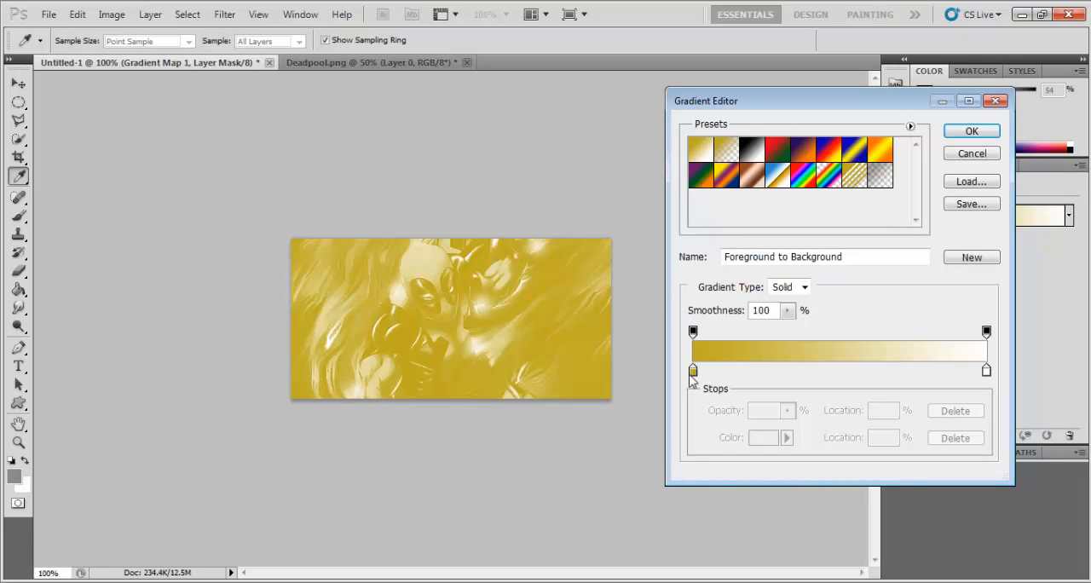
left_click(700, 179)
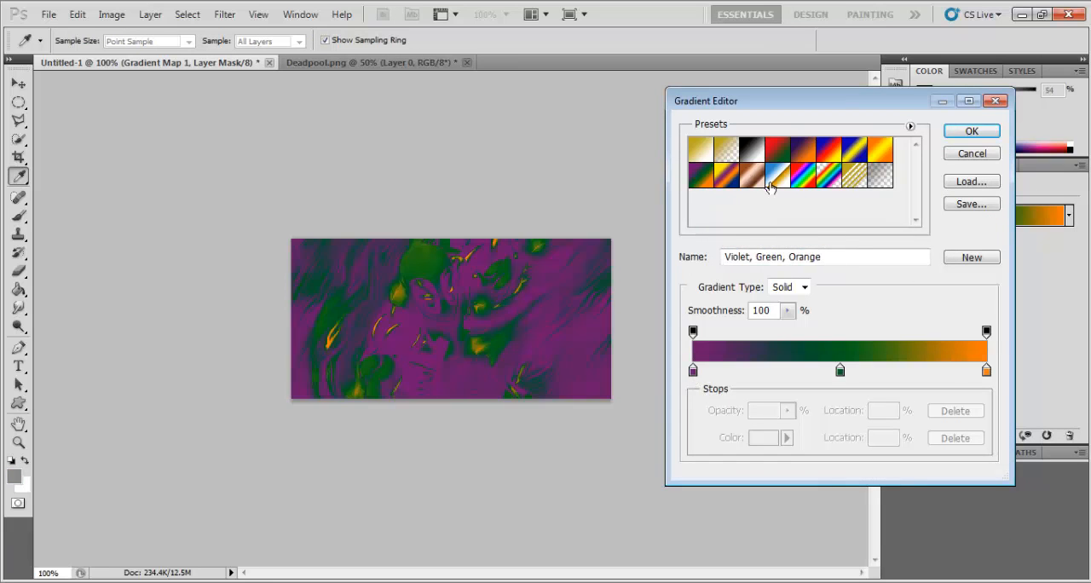
left_click(813, 155)
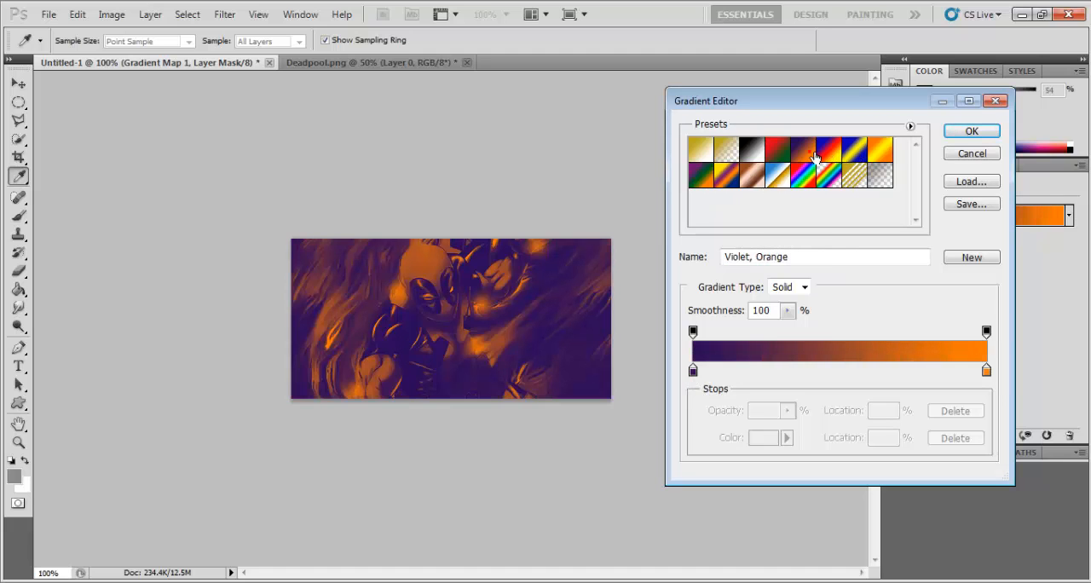
left_click(732, 179)
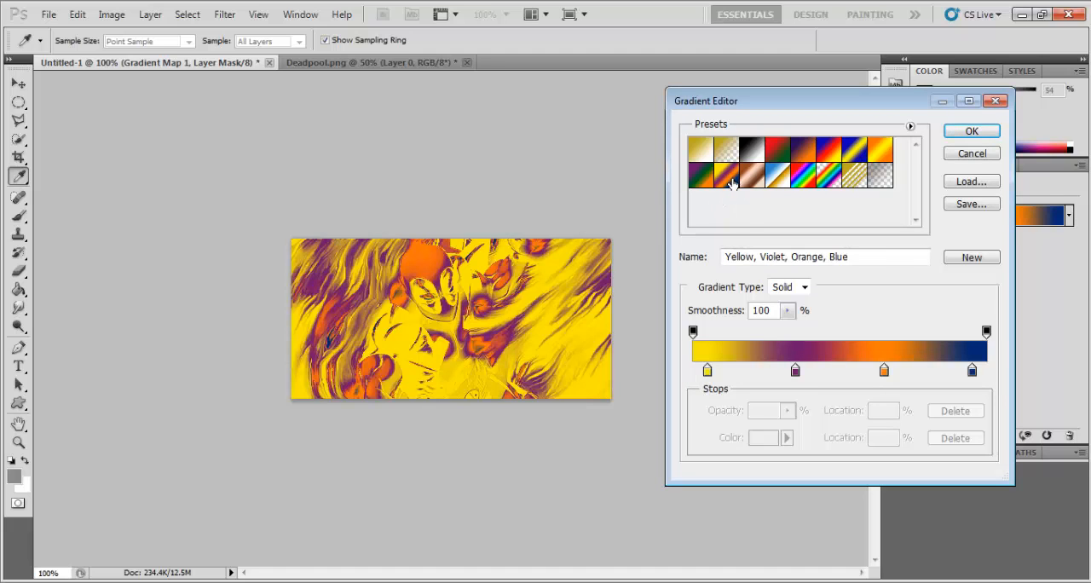
left_click(701, 179)
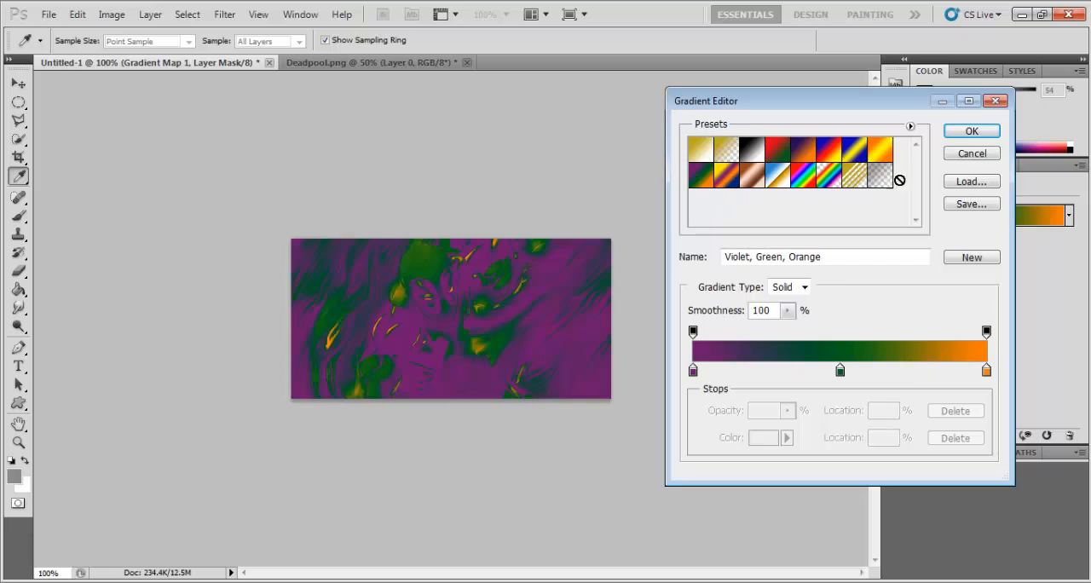
left_click(972, 132)
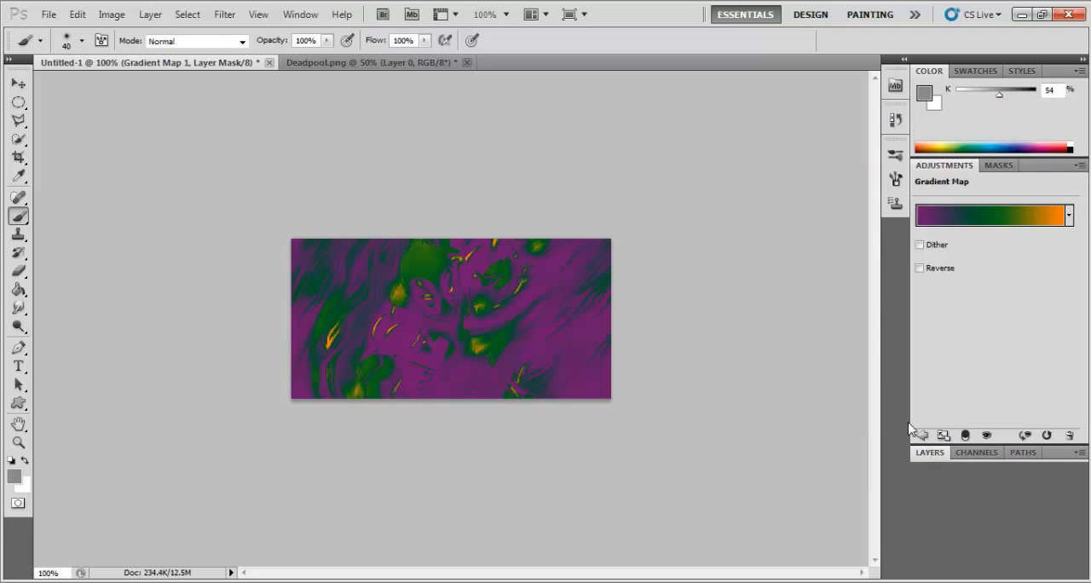
Step: Compare the blend modes of Gradient Map 1 from Dissolve through Hard Mix and on to Luminosity
left_click(917, 458)
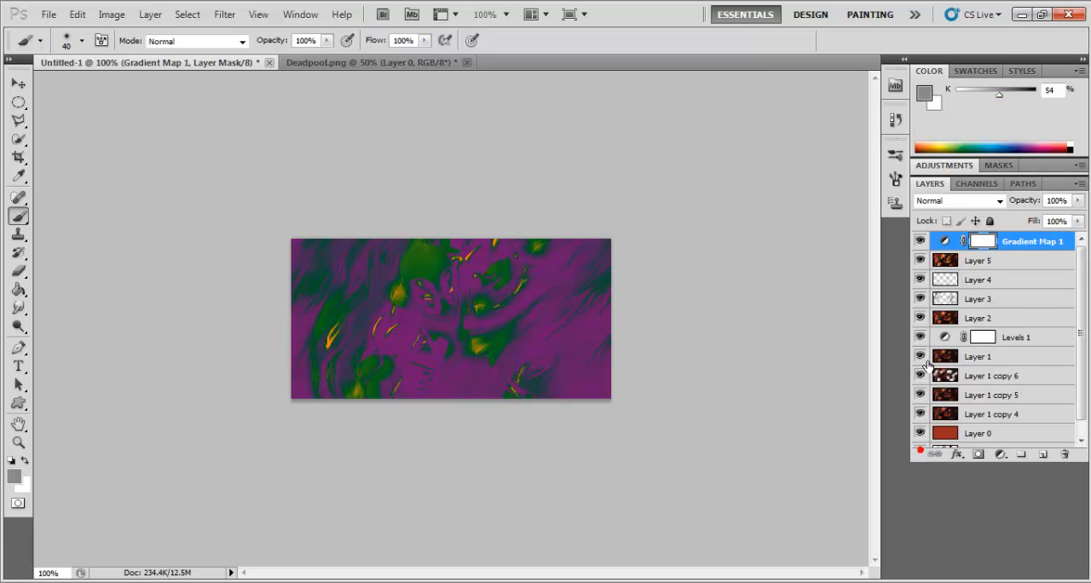
left_click(942, 201)
left_click(942, 201)
left_click(951, 201)
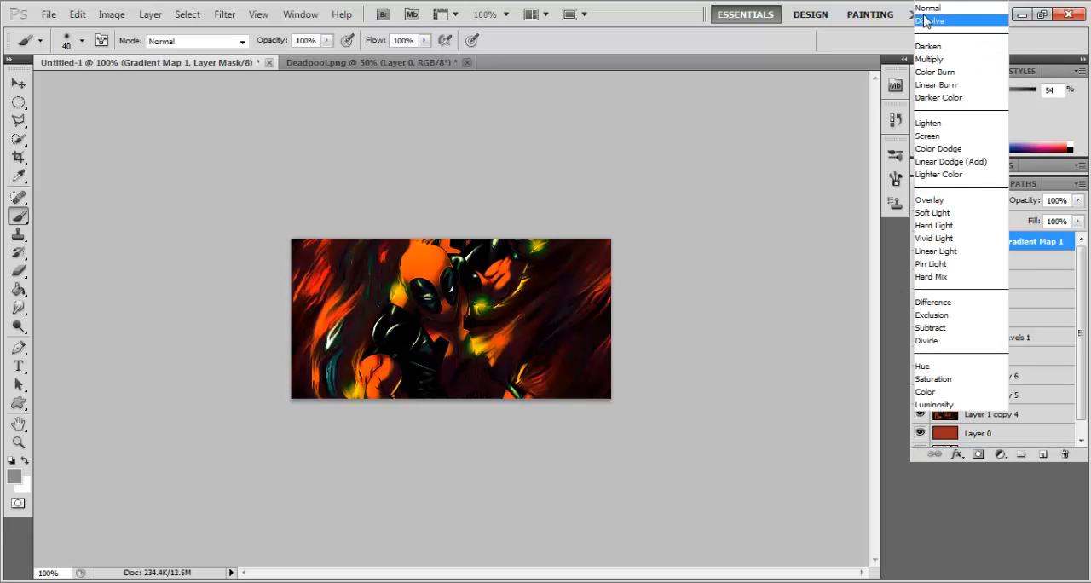
left_click(925, 20)
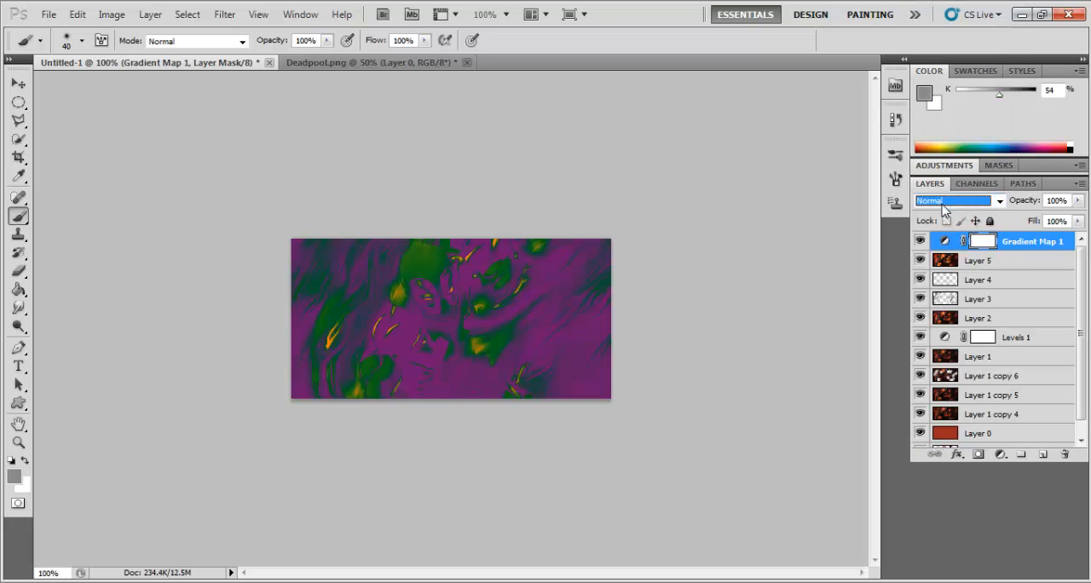
key("Down")
key("Down")
key("Down")
key("Down")
key("Down")
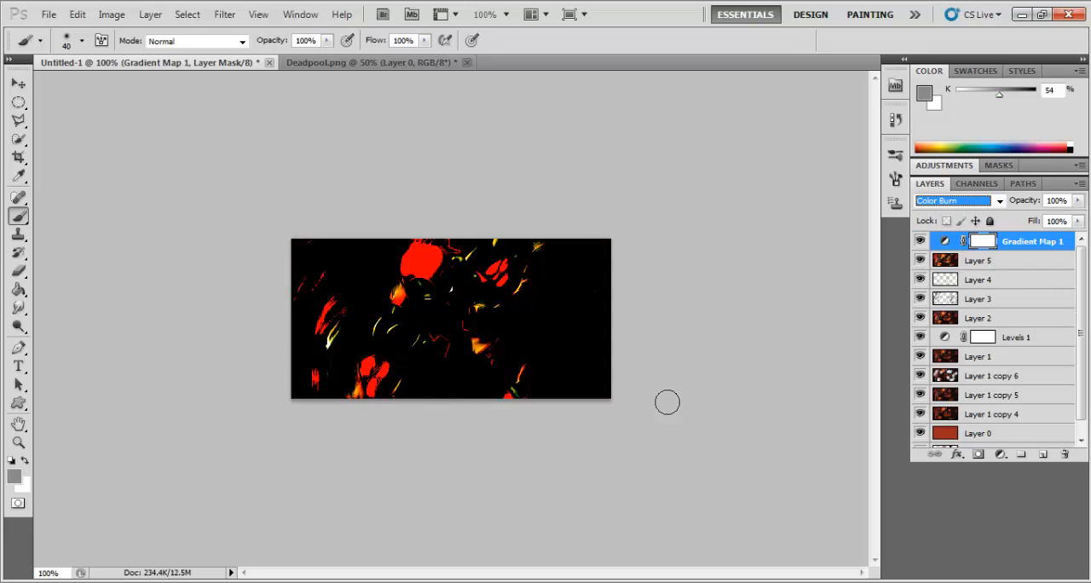
key("Down")
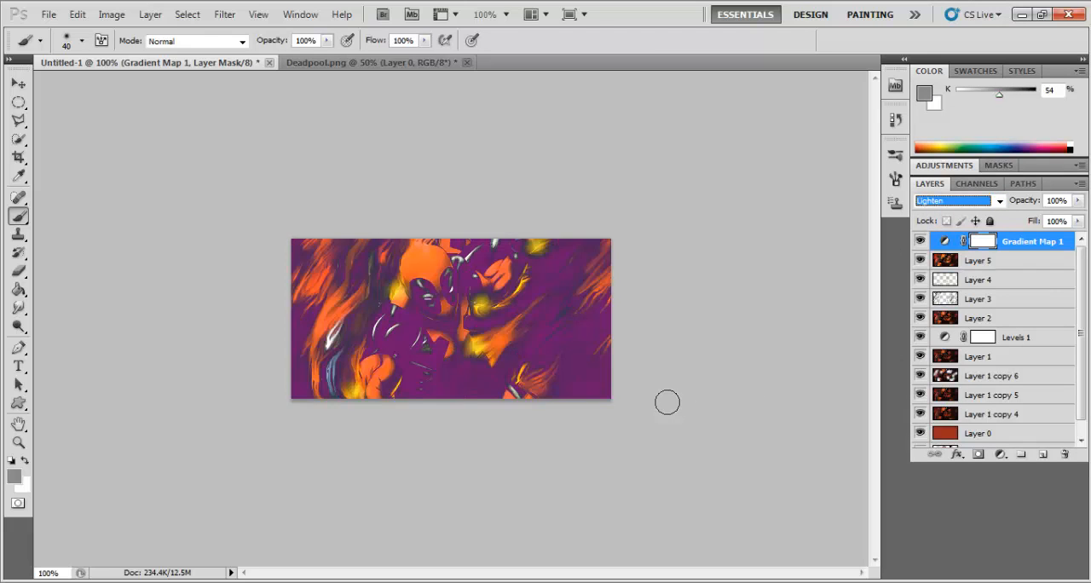
key("Down")
key("Down")
key("Down")
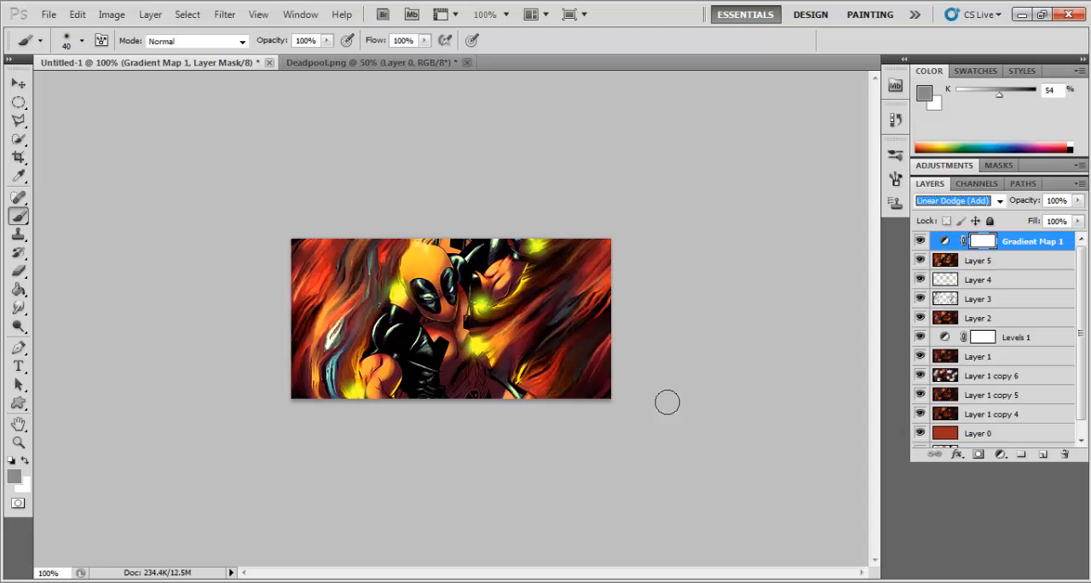
key("Down")
key("Down")
key("Down")
key("Down")
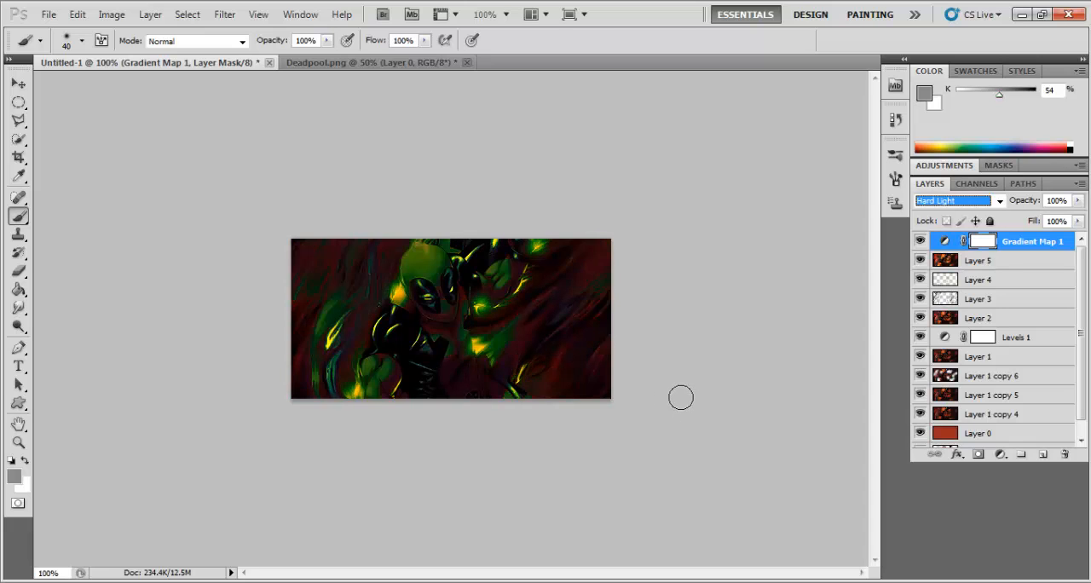
key("Down")
key("Down")
key("Down")
key("Down")
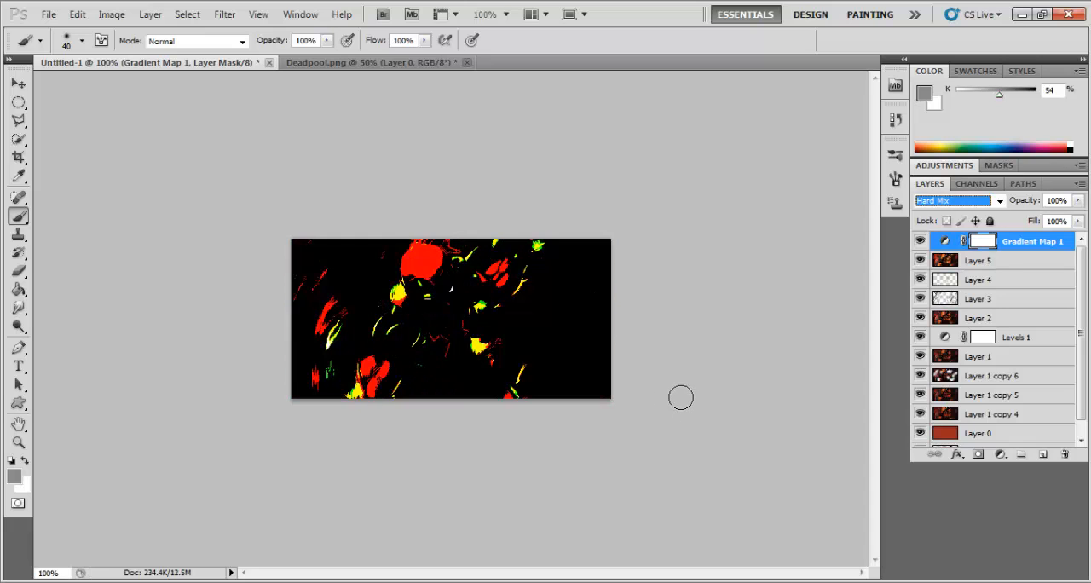
key("Down")
key("Down")
key("Down")
key("Down")
key("Down")
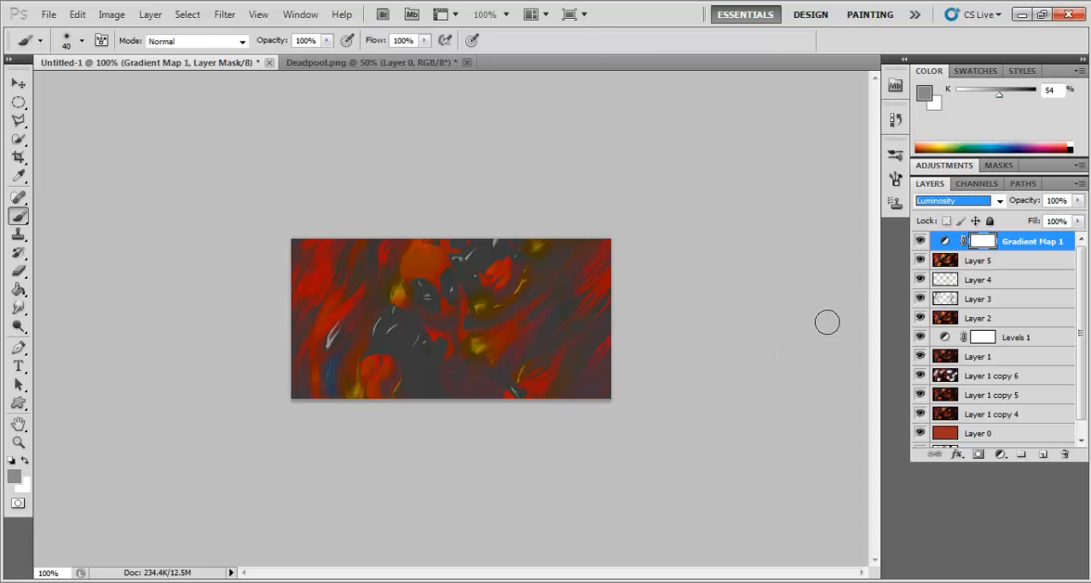
Step: Edit the gradient map's gradient, try the Red, Green preset and apply the violet-to-orange preset
double_click(1023, 242)
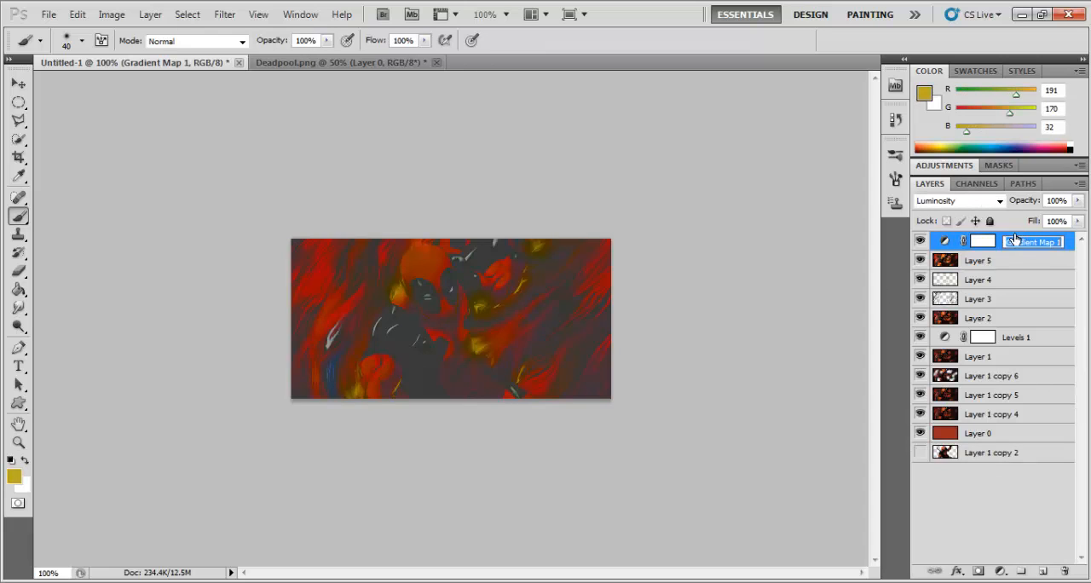
key("Return")
left_click(947, 166)
left_click(952, 218)
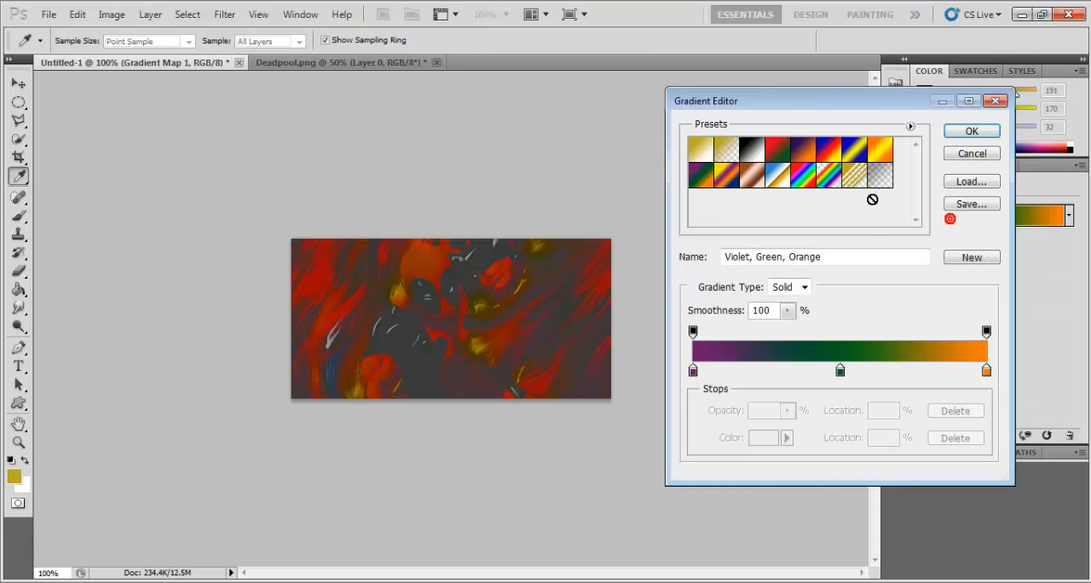
left_click(801, 155)
left_click(784, 157)
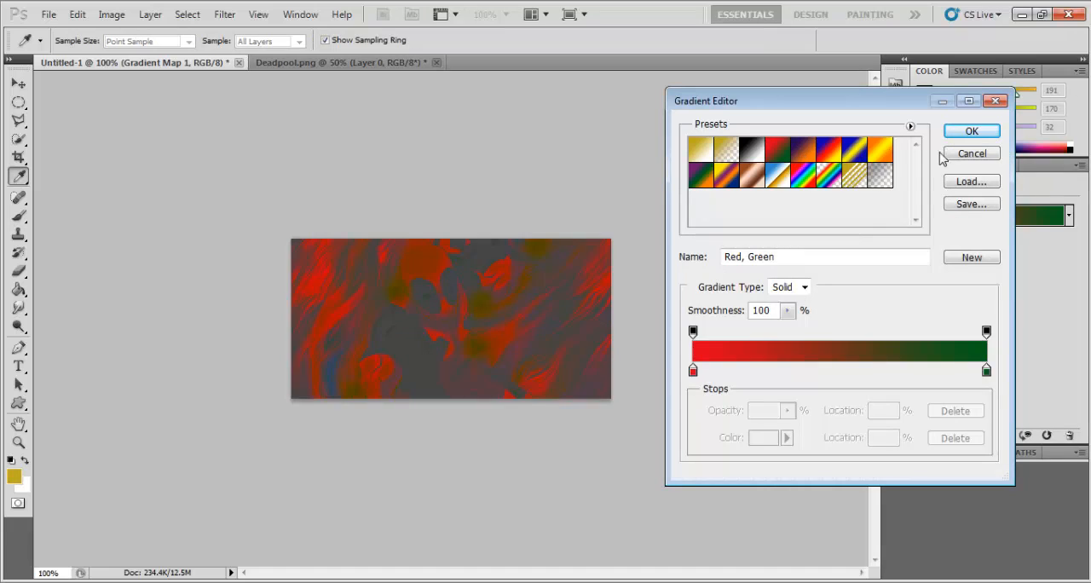
left_click(805, 155)
left_click(971, 132)
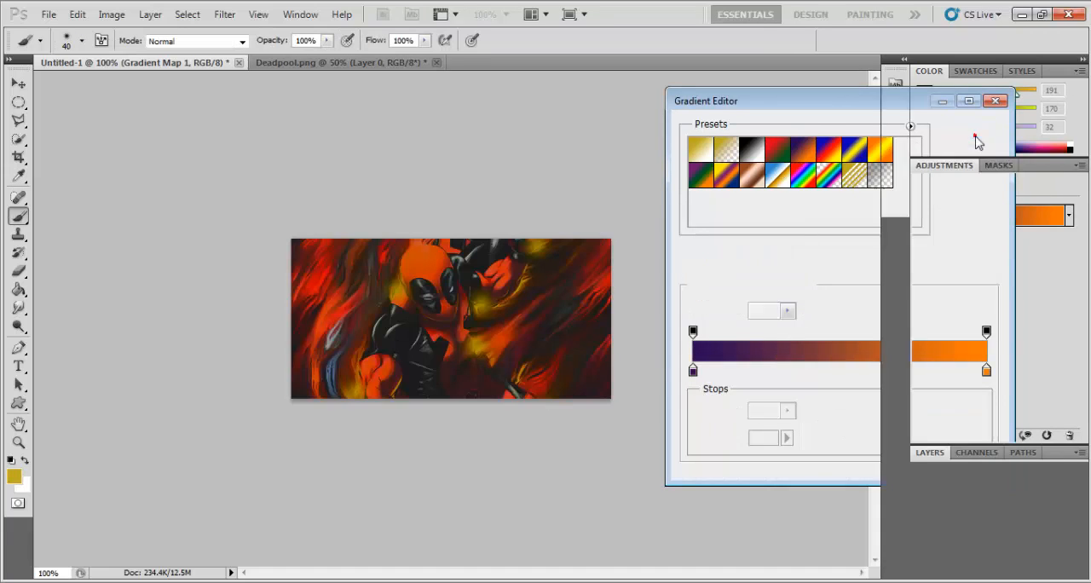
Step: Run Gradient Map 1 through the blend modes again with the violet-to-orange gradient, from Dissolve to Luminosity
left_click(929, 453)
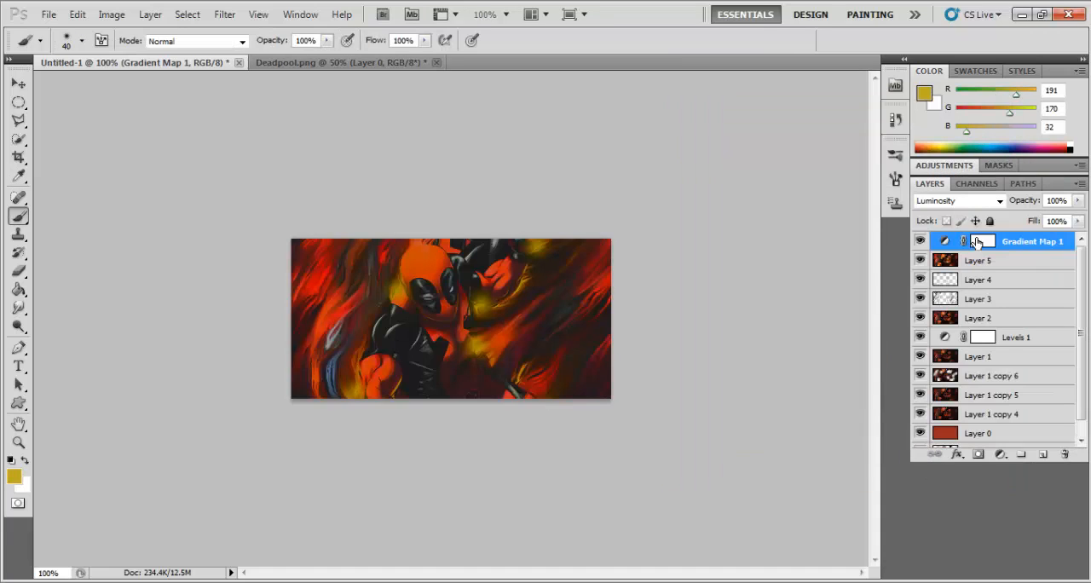
left_click(981, 199)
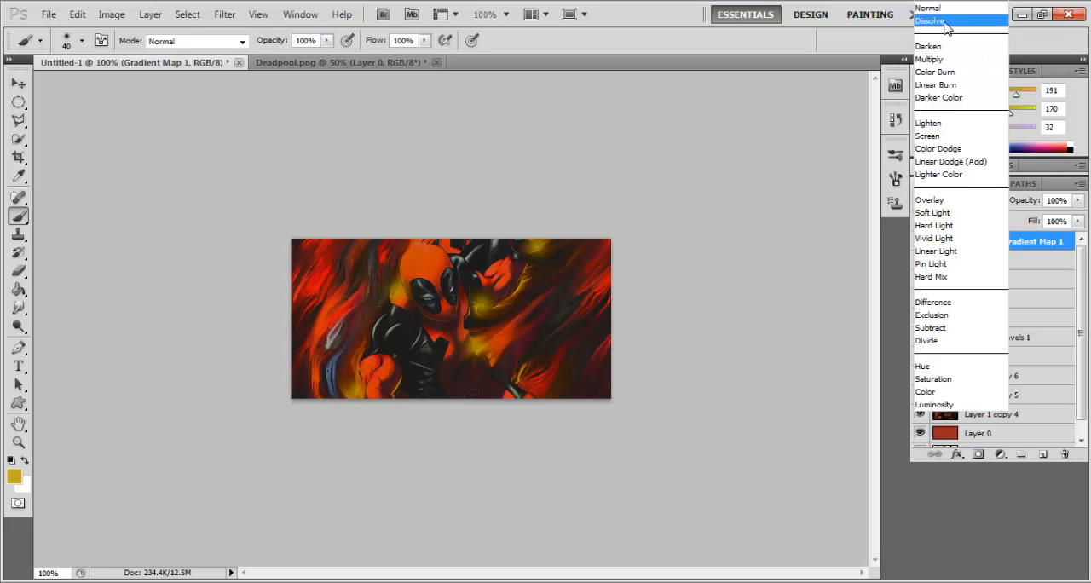
left_click(928, 47)
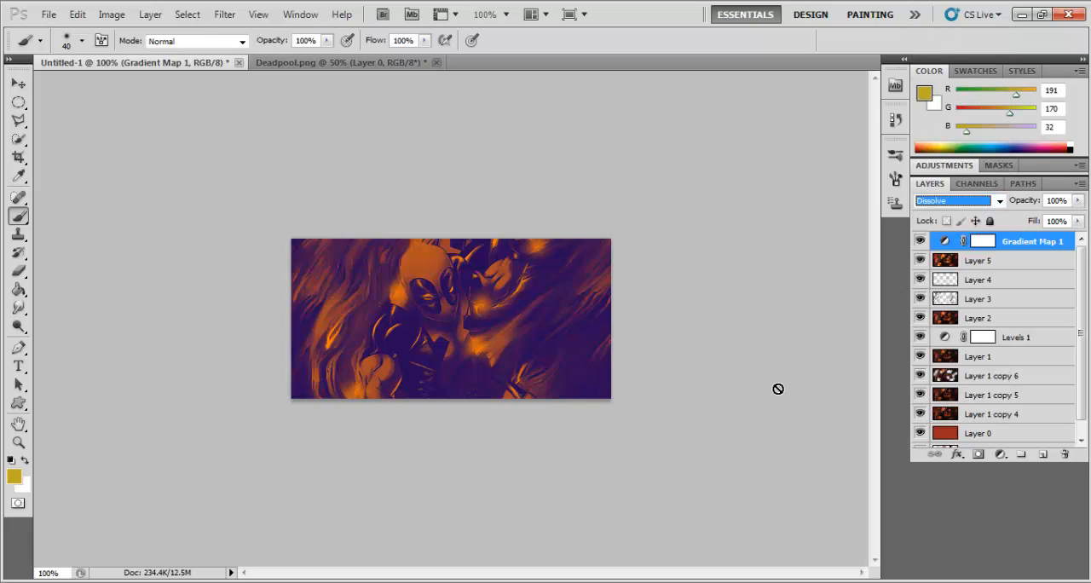
key("Down")
key("Down")
key("Down")
key("Down")
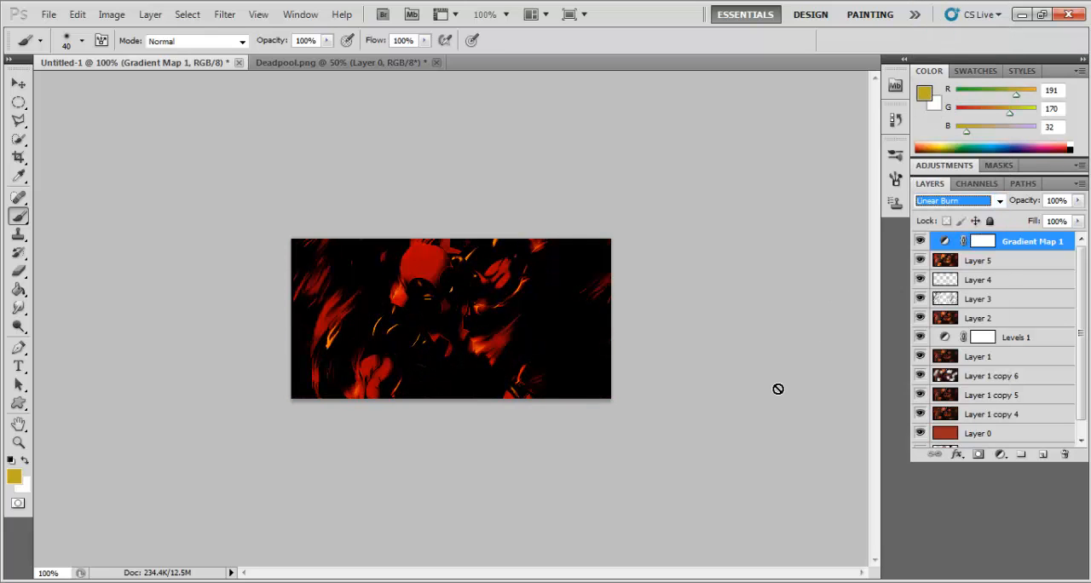
key("Down")
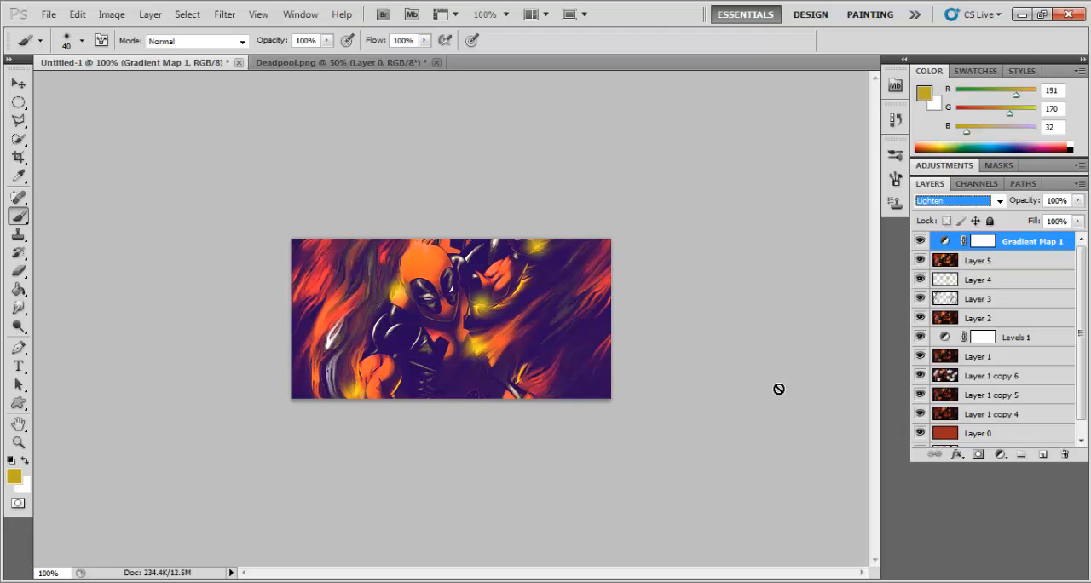
key("Down")
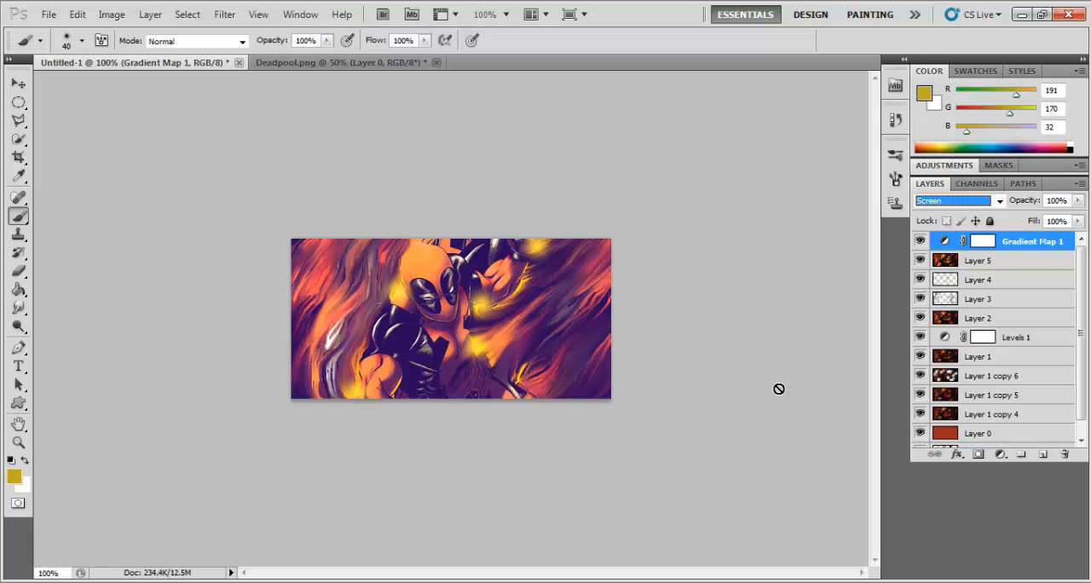
key("Down")
key("Down")
key("Down")
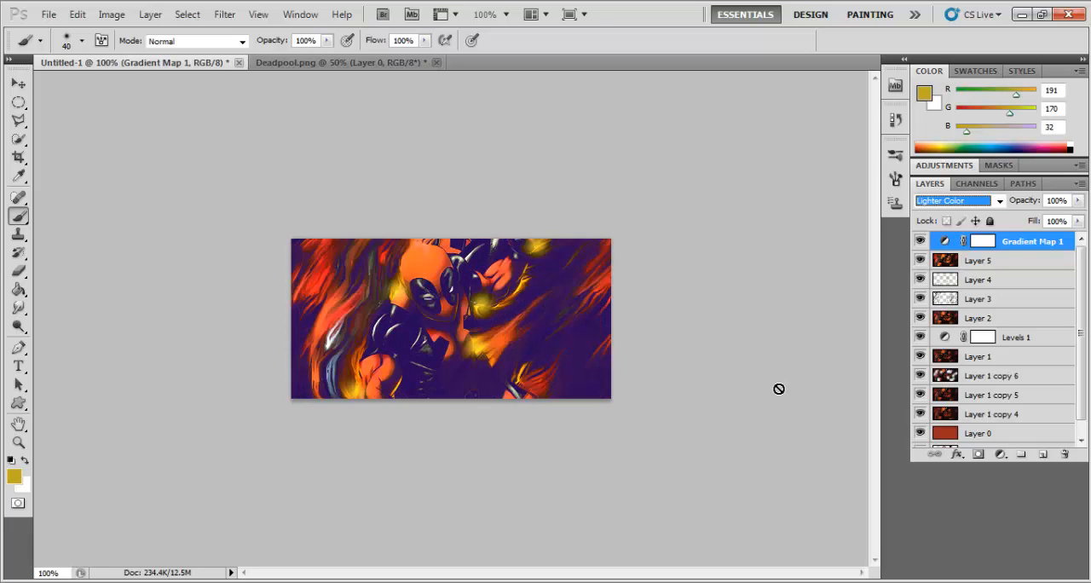
key("Down")
key("Down")
key("Down")
key("Down")
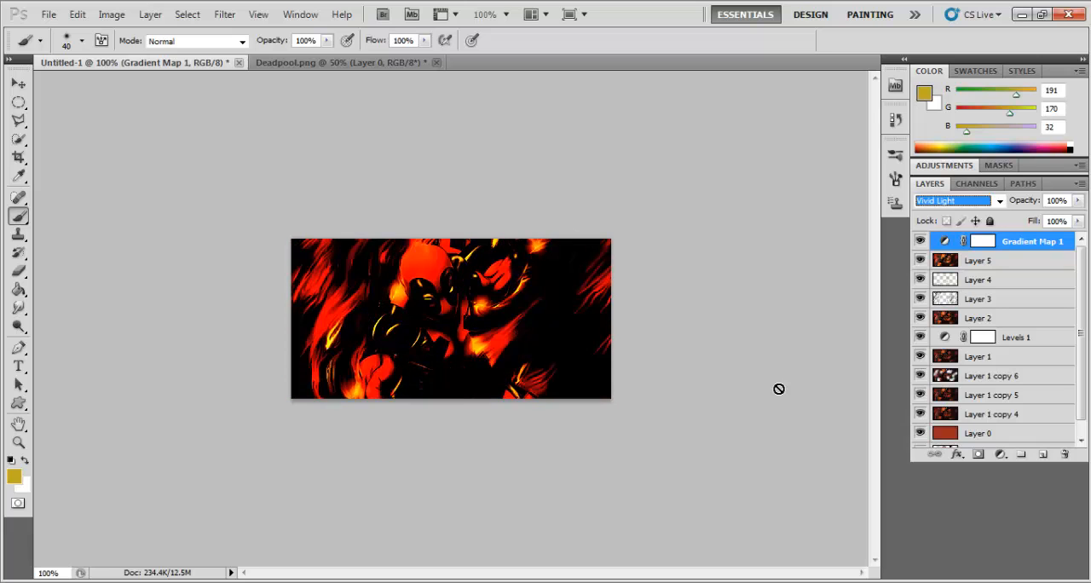
key("Down")
key("Down")
key("Down")
key("Down")
key("Down")
key("Down")
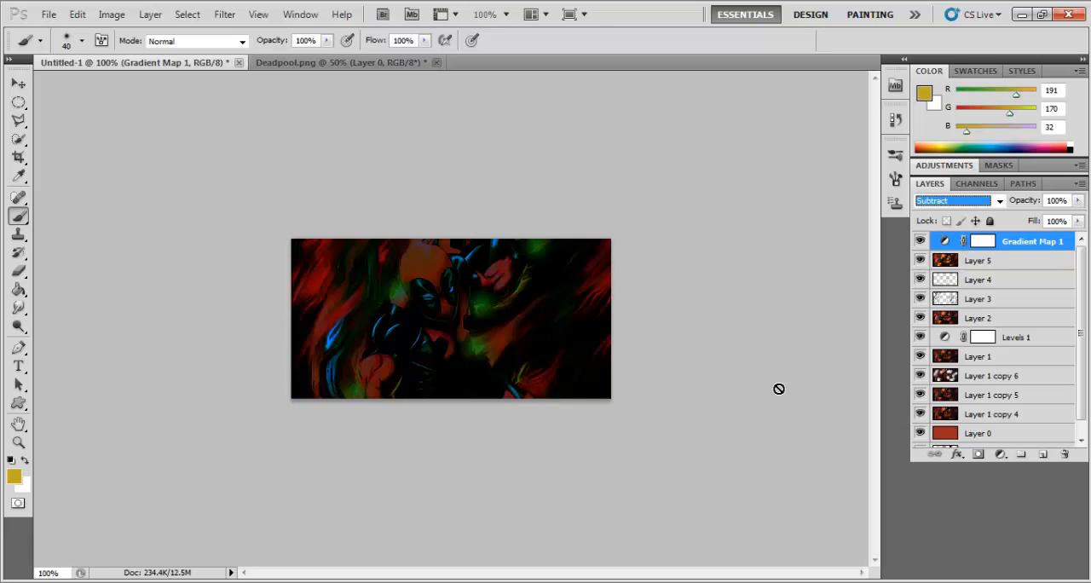
key("Down")
key("Down")
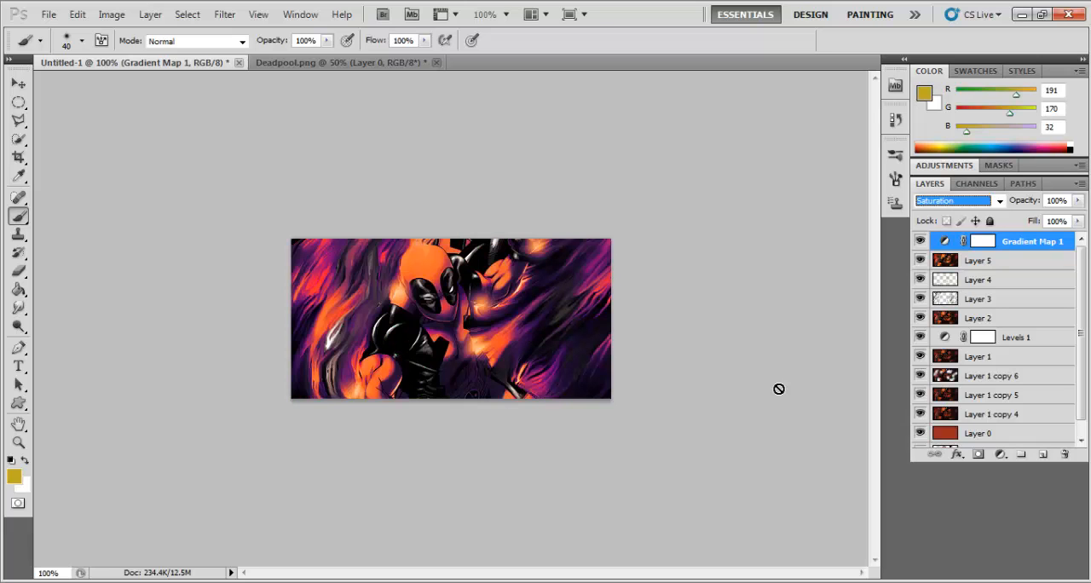
key("Down")
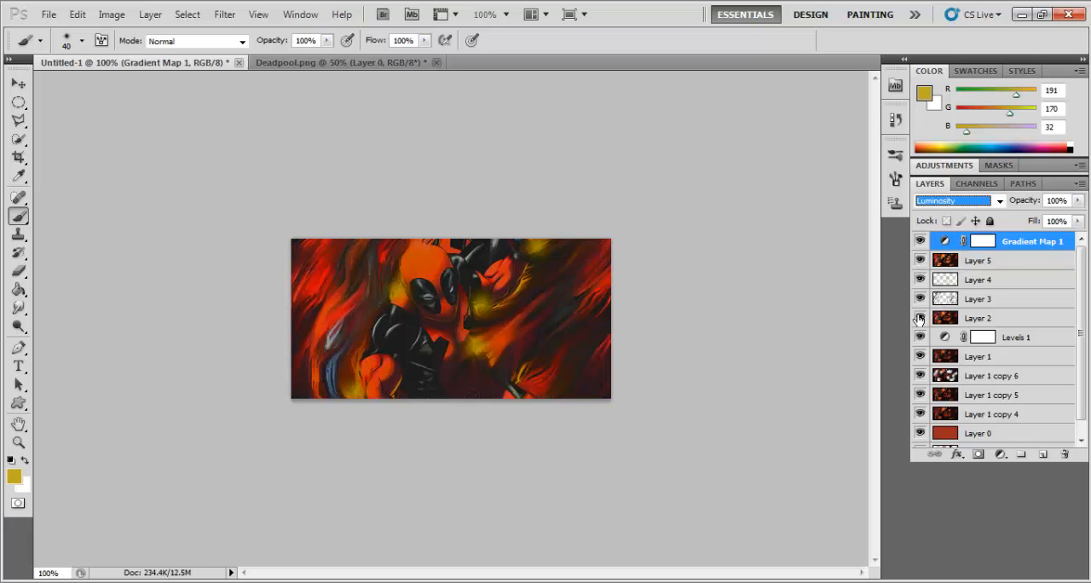
Step: Reopen the gradient of Gradient Map 1 and recolour its violet start stop to dark red
left_click(997, 260)
double_click(989, 242)
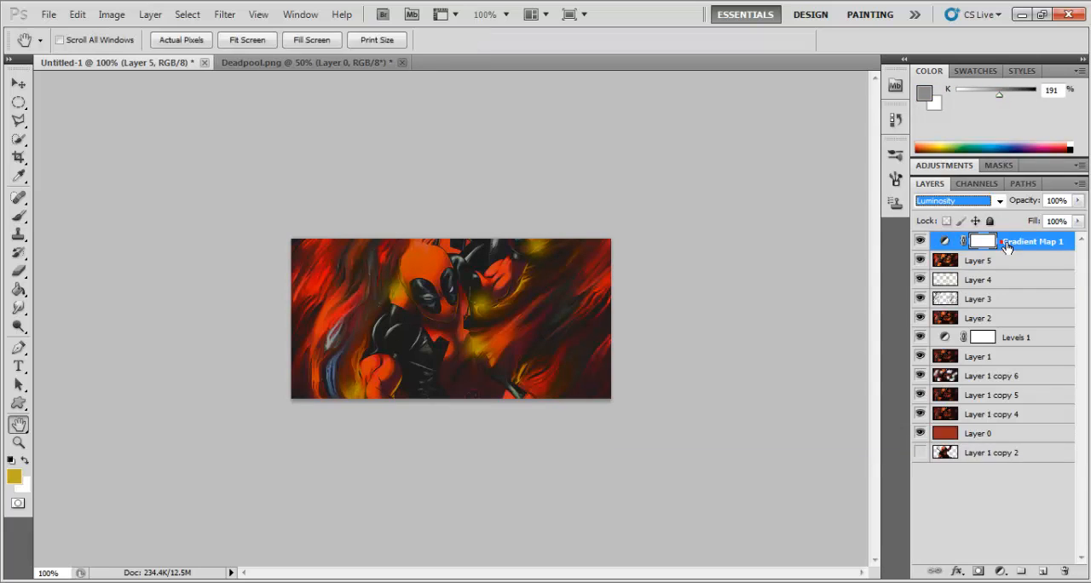
left_click(1041, 150)
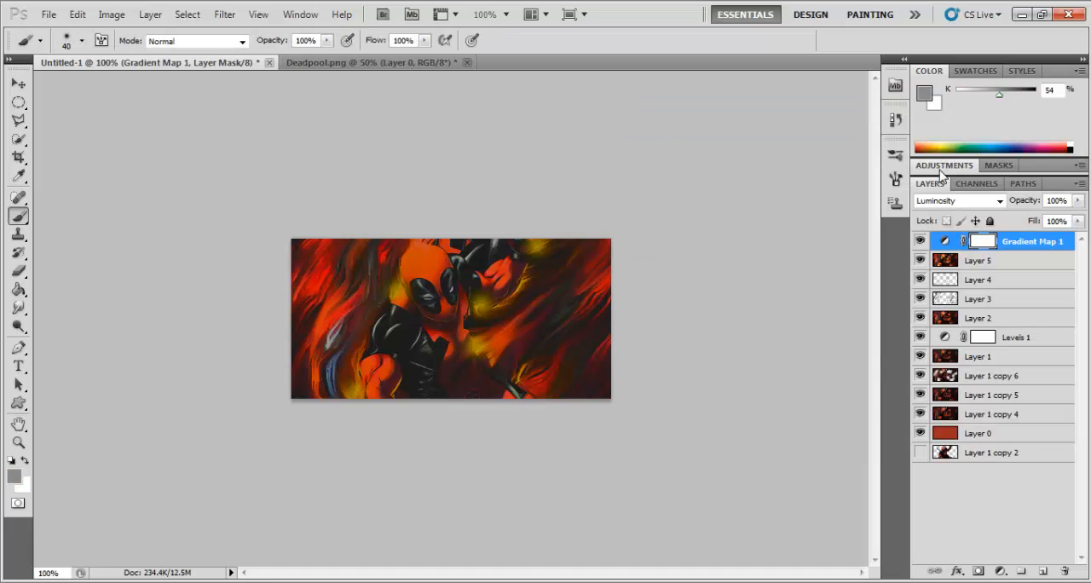
left_click(939, 167)
left_click(940, 229)
left_click(693, 371)
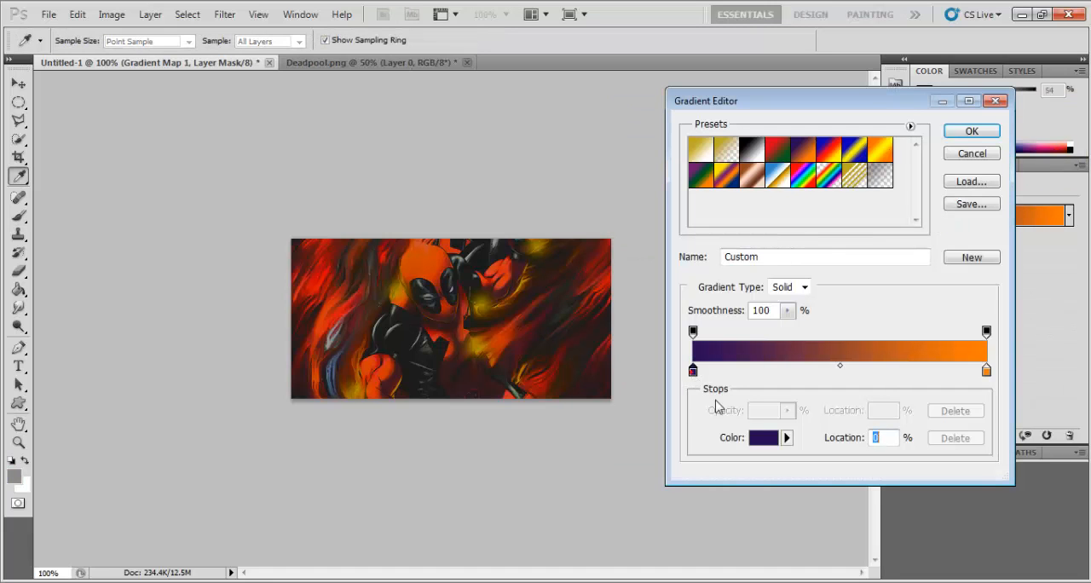
left_click(758, 439)
left_click_drag(626, 333, 625, 254)
left_click(763, 245)
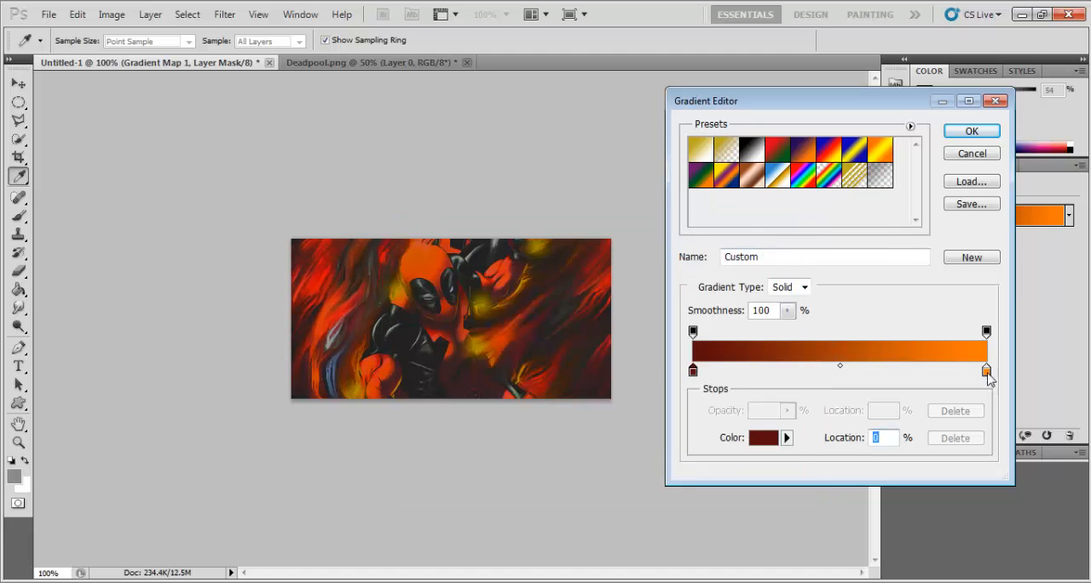
Step: Change the gradient's orange end stop to yellow (#ffde00) and accept the custom gradient
left_click(985, 370)
left_click(764, 437)
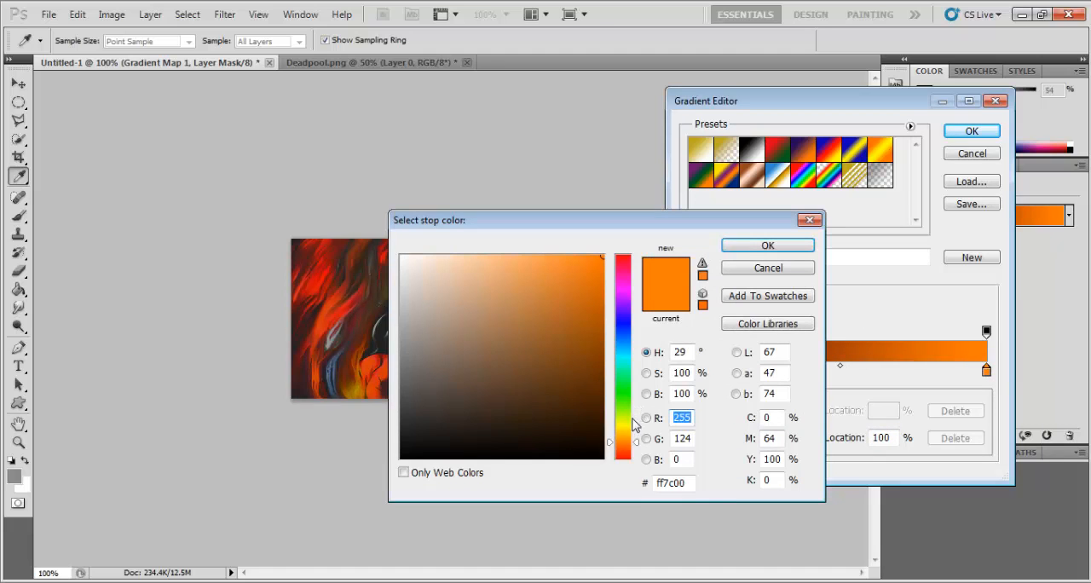
mouse_move(623, 439)
left_mouse_down()
mouse_move(622, 426)
mouse_move(623, 437)
left_mouse_up()
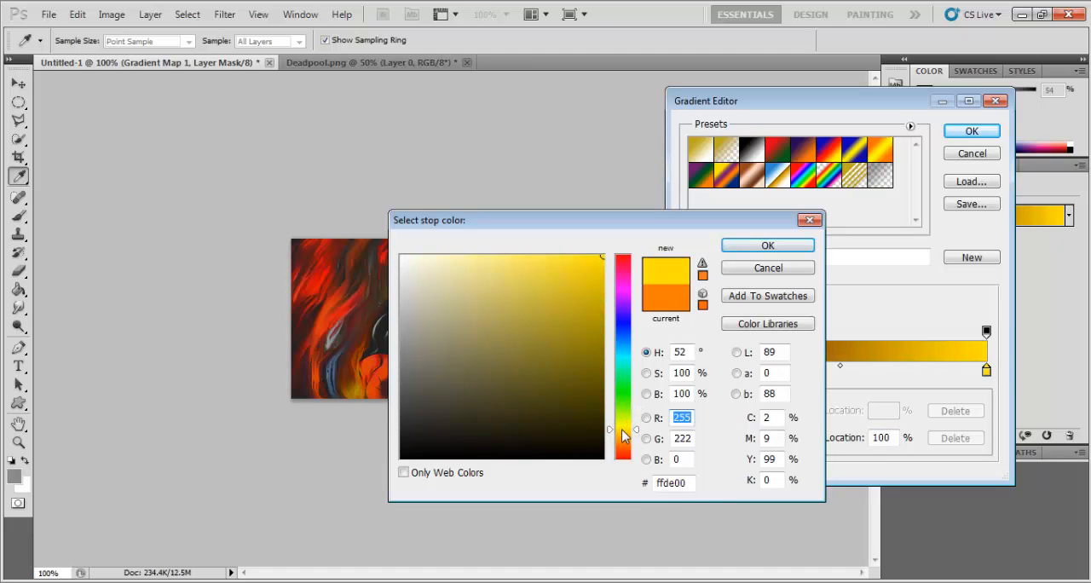
left_click(767, 246)
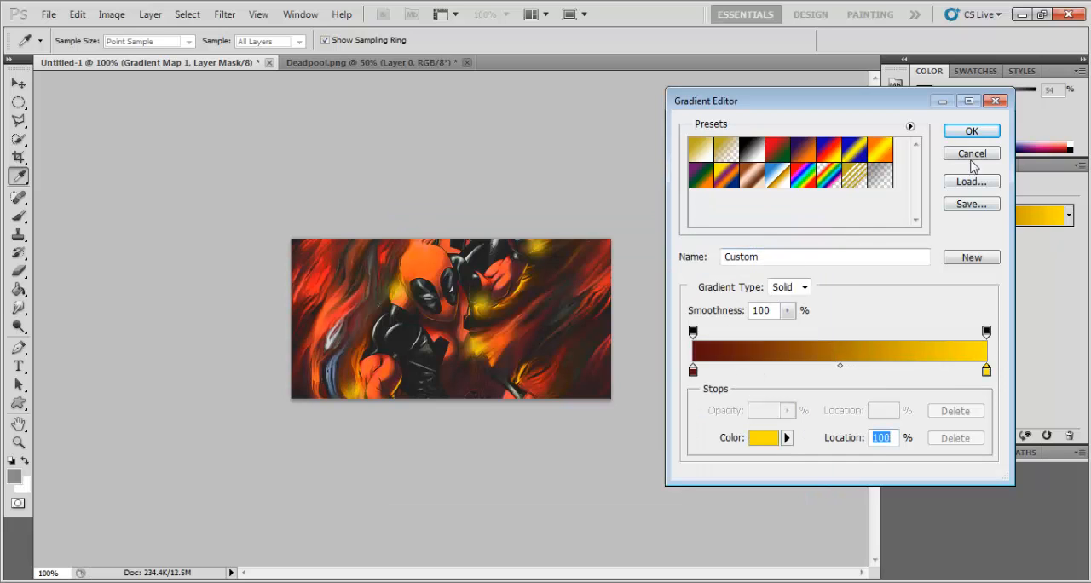
left_click(971, 132)
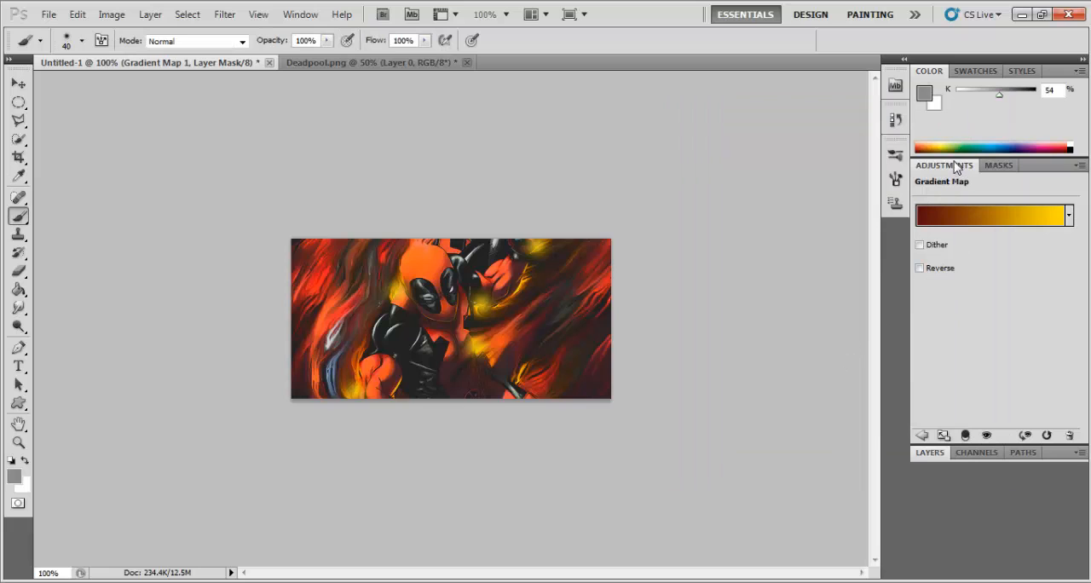
Step: Switch Gradient Map 1 to Overlay and try the blend modes back up to Darker Color
left_click(930, 453)
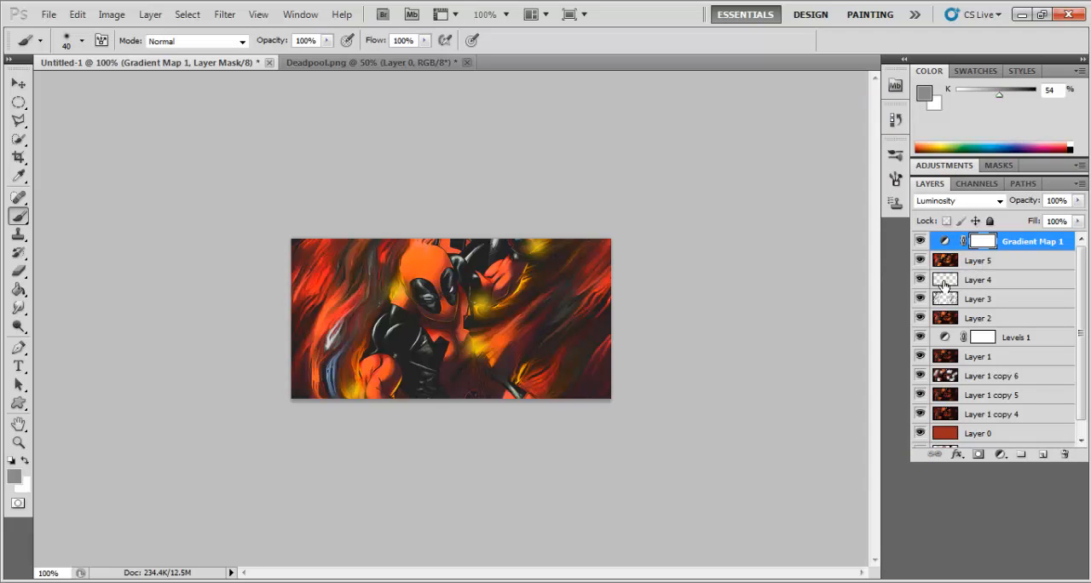
left_click(966, 202)
left_click(967, 202)
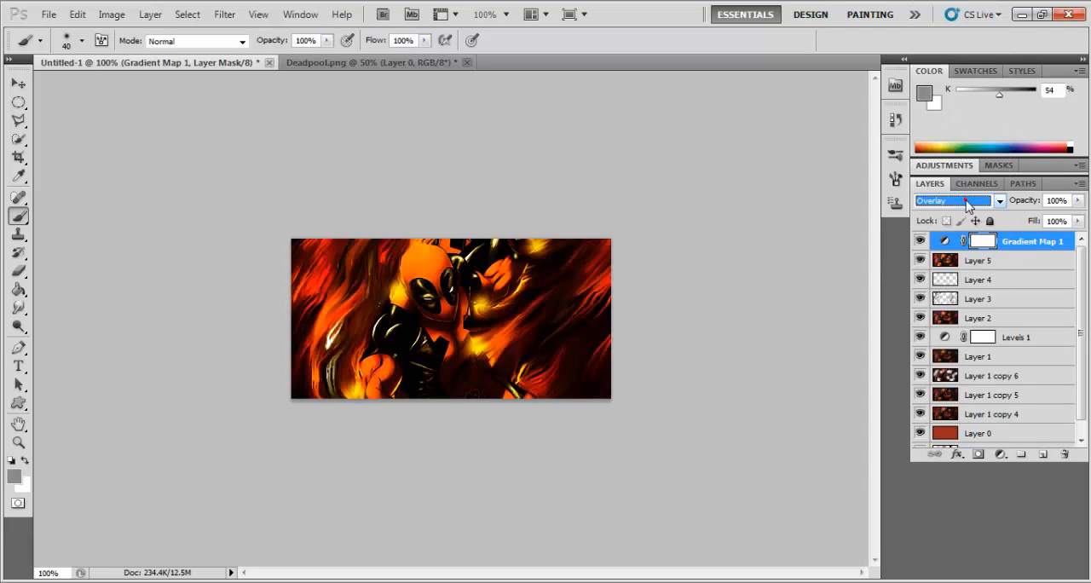
key("Up")
key("Up")
key("Up")
key("Up")
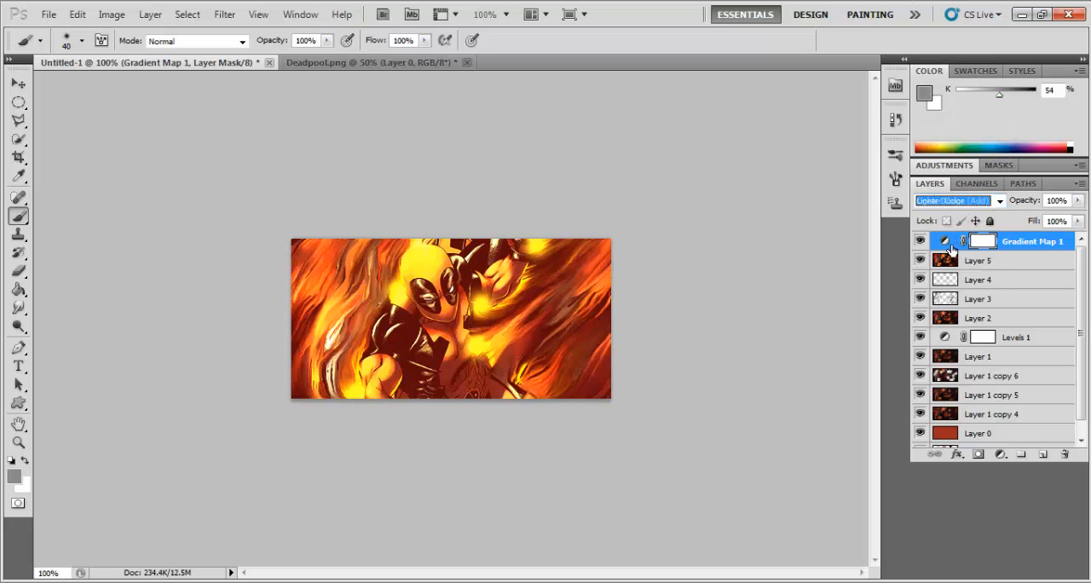
key("Up")
key("Up")
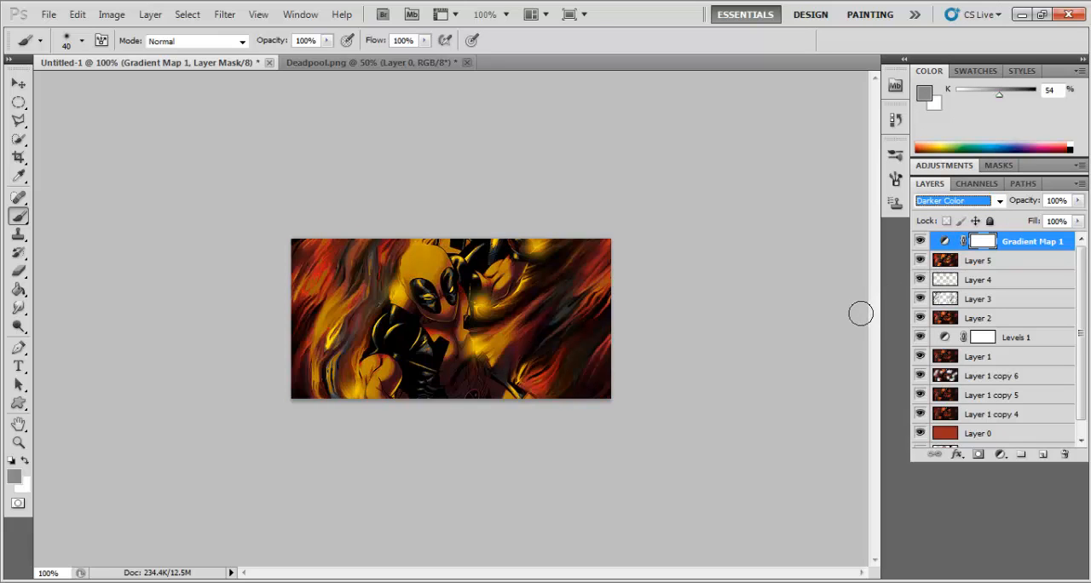
Step: Compare the remaining blend modes on Gradient Map 1, from Lighten through Hard Mix and Hue, and settle on Luminosity
key("Down")
key("Down")
key("Up")
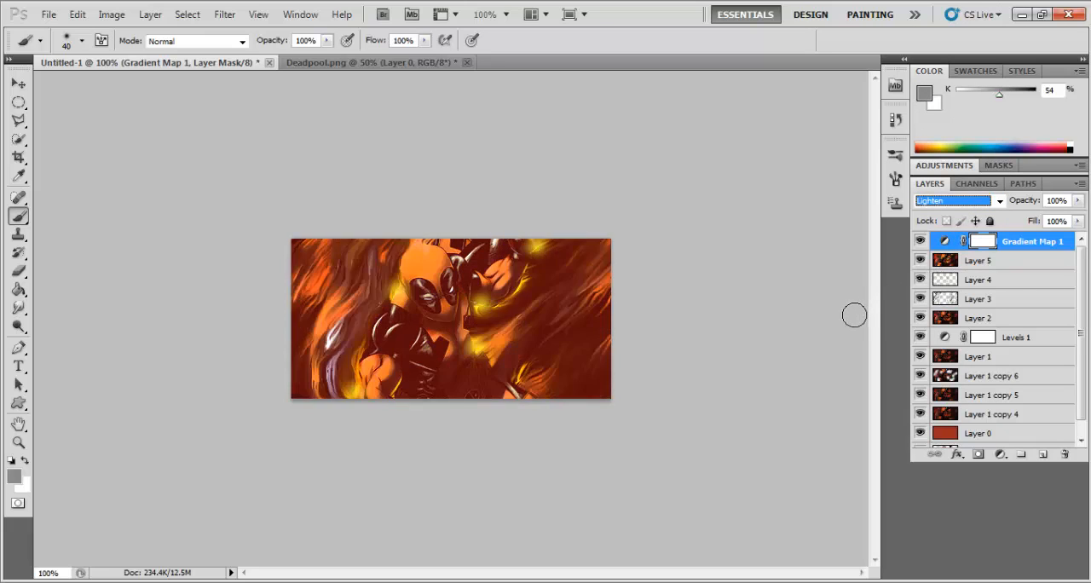
key("Down")
key("Down")
key("Down")
key("Down")
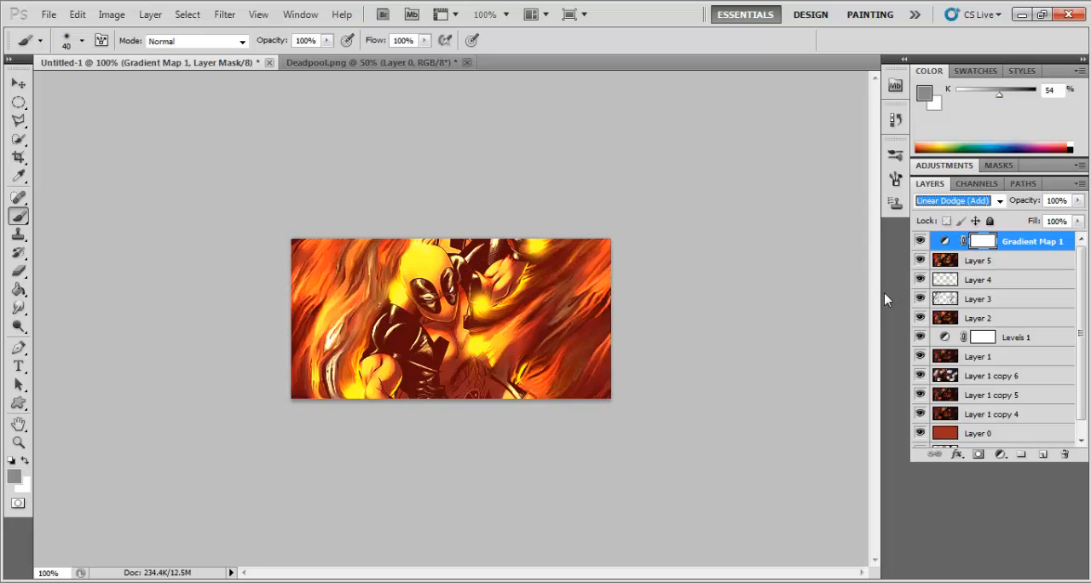
key("Down")
key("Down")
key("Down")
key("Down")
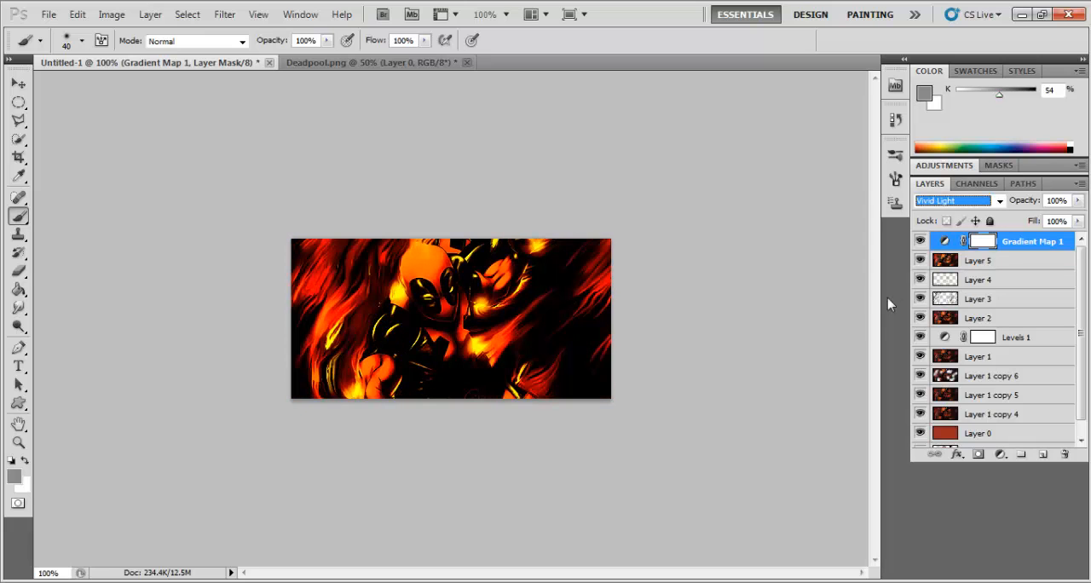
key("Down")
key("Down")
key("Down")
key("Down")
key("Down")
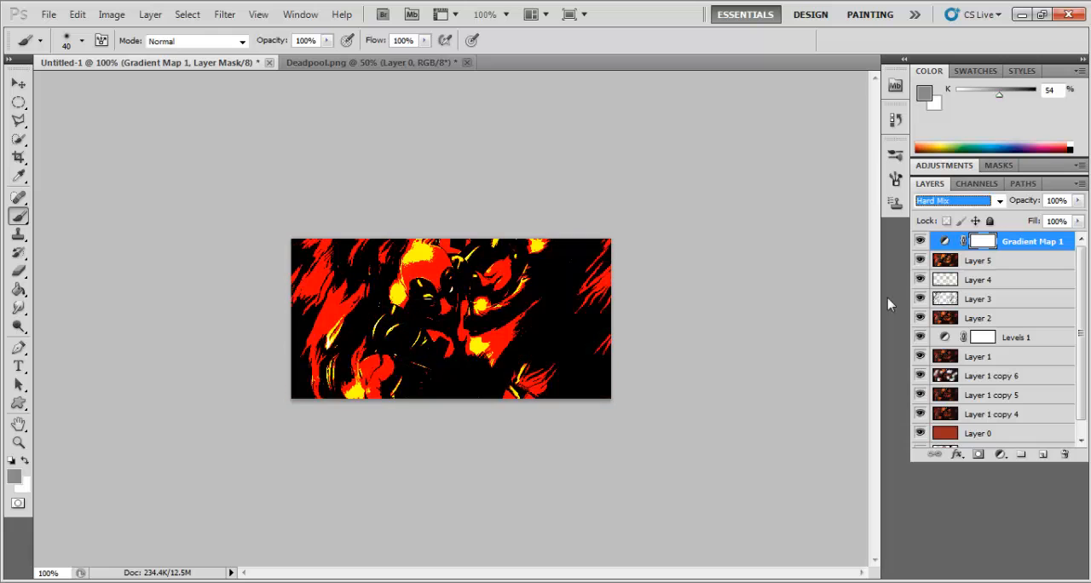
key("Down")
key("Down")
key("Down")
key("Down")
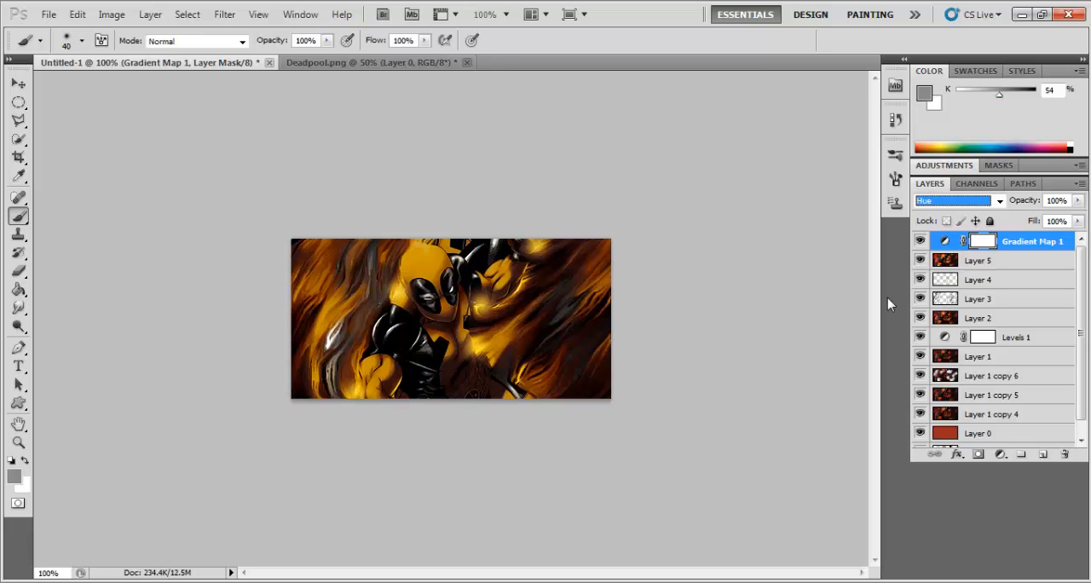
key("Down")
key("Down")
key("Up")
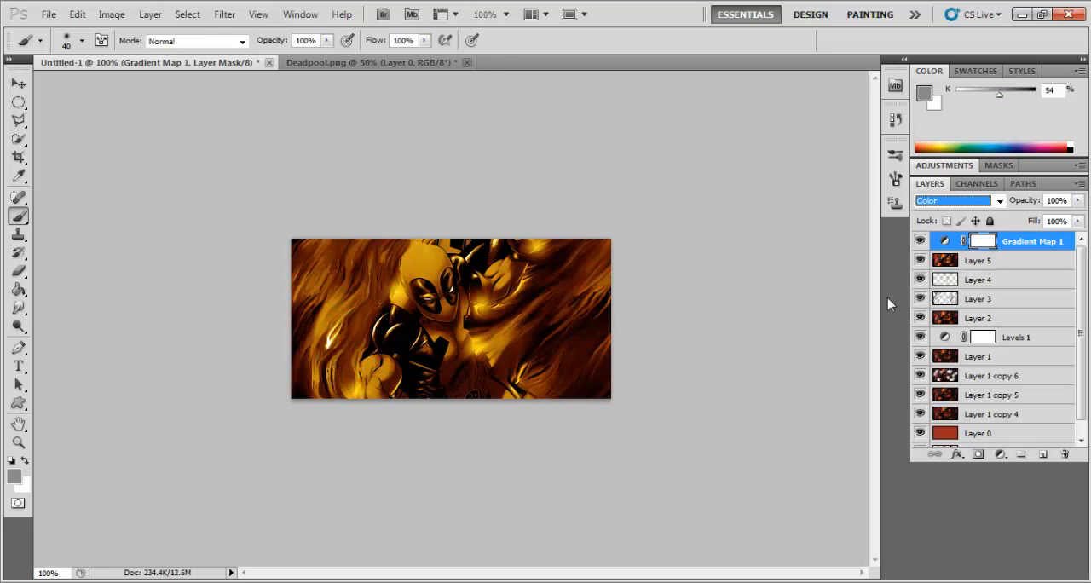
key("Down")
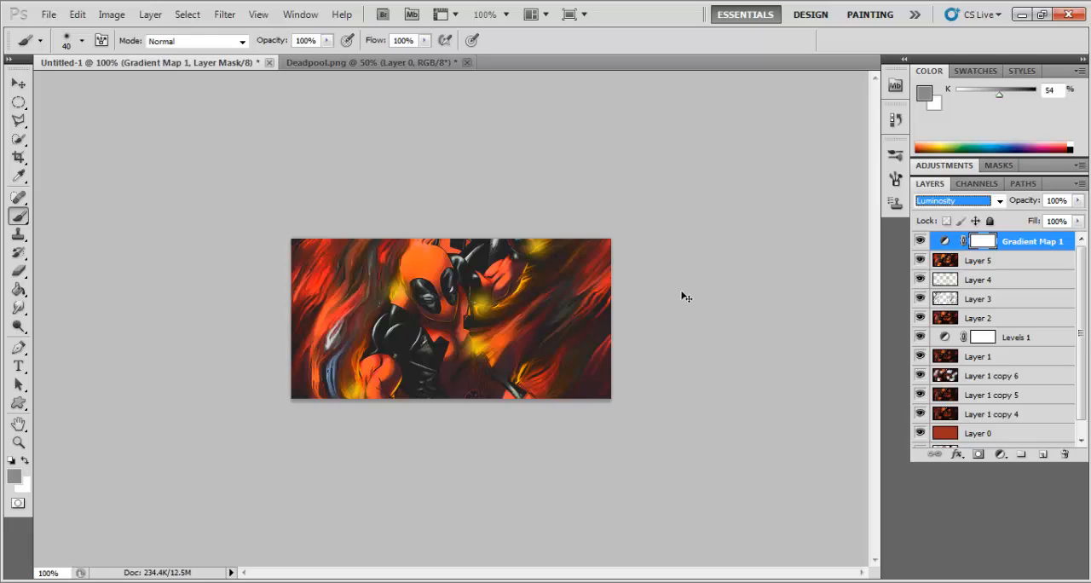
Step: Stamp all visible layers into a merged layer at the top of the stack and add an empty layer above it
key("ctrl+shift+alt+e")
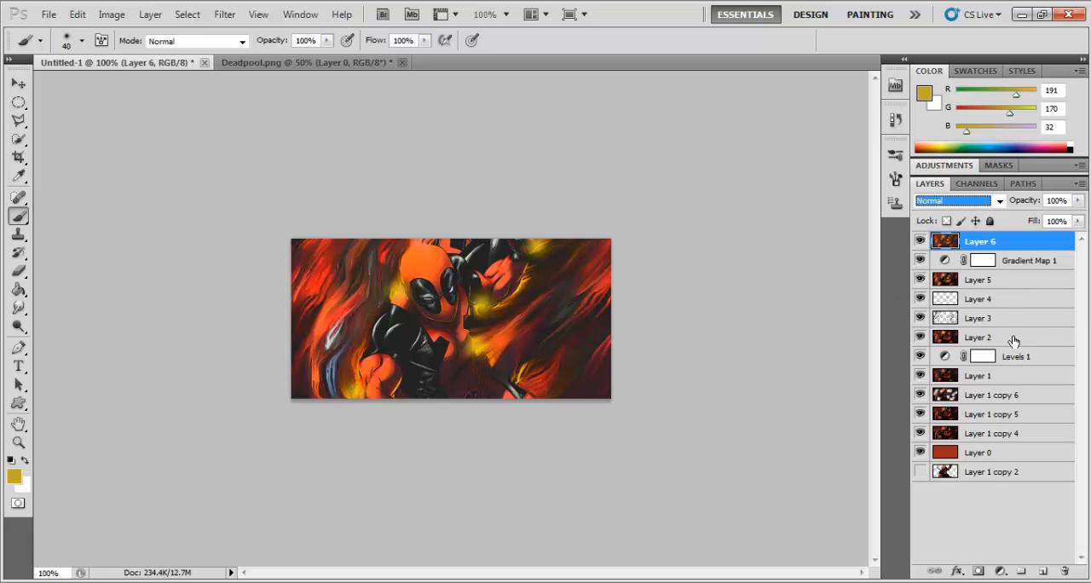
left_click(1047, 571)
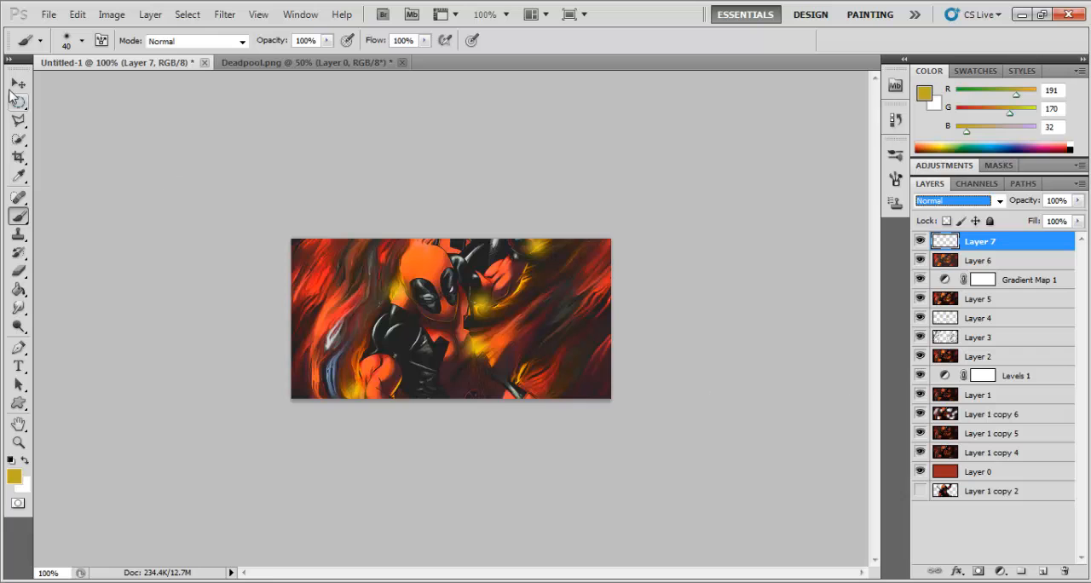
Step: Look through the C4Ds folder in Photoshop Materials for a suitable effect image to open
left_click(49, 14)
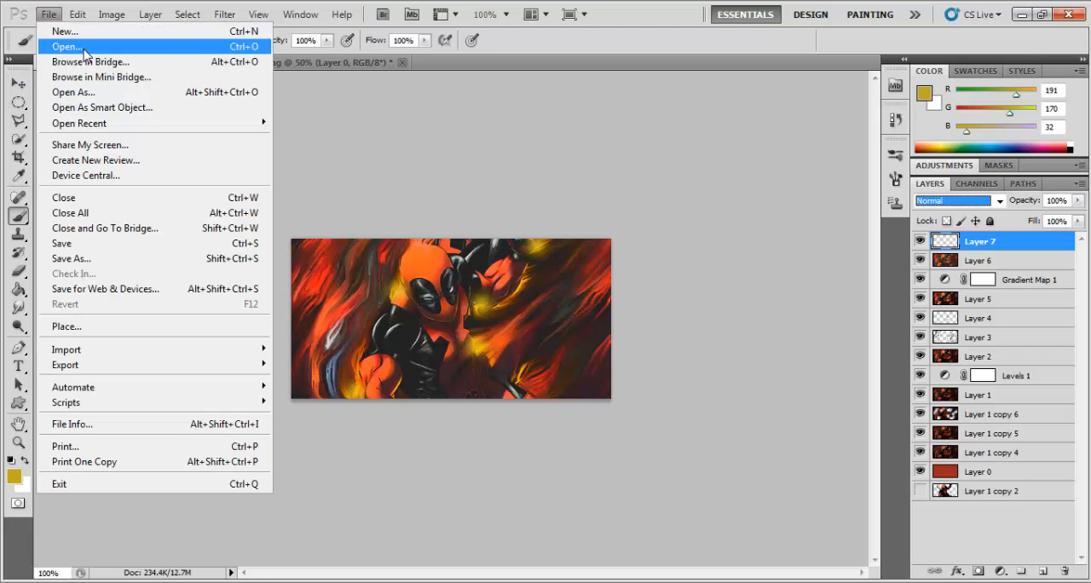
left_click(70, 46)
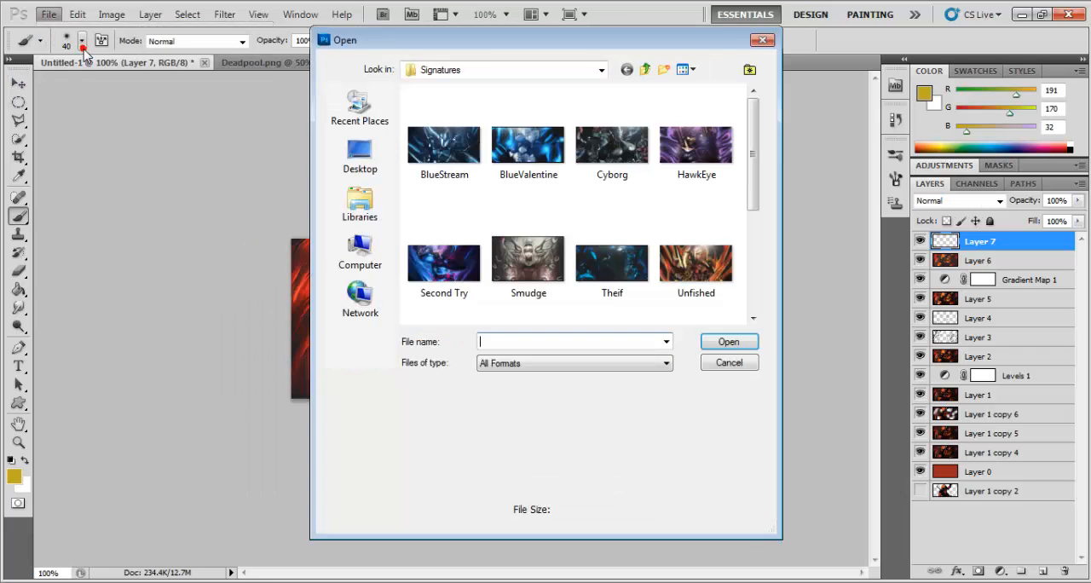
left_click(365, 166)
double_click(499, 293)
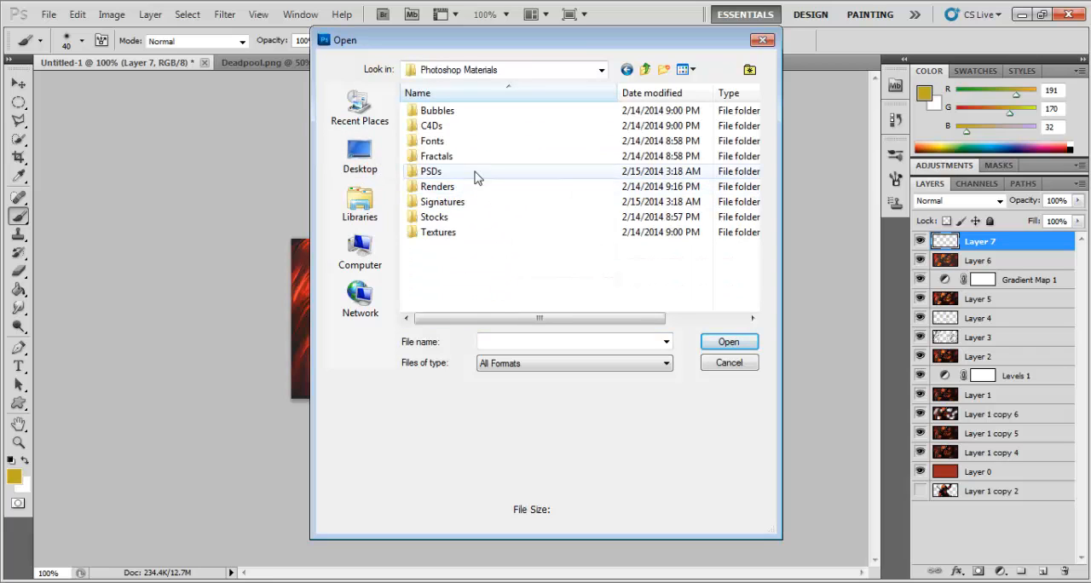
double_click(458, 128)
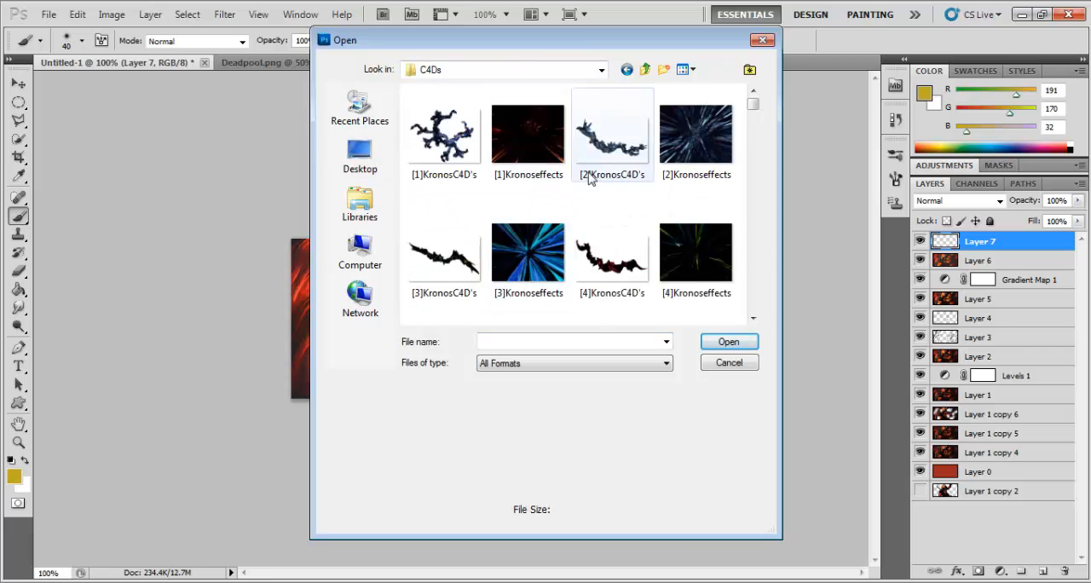
left_click(528, 252)
scroll(577, 254, "down", 1)
scroll(577, 254, "down", 10)
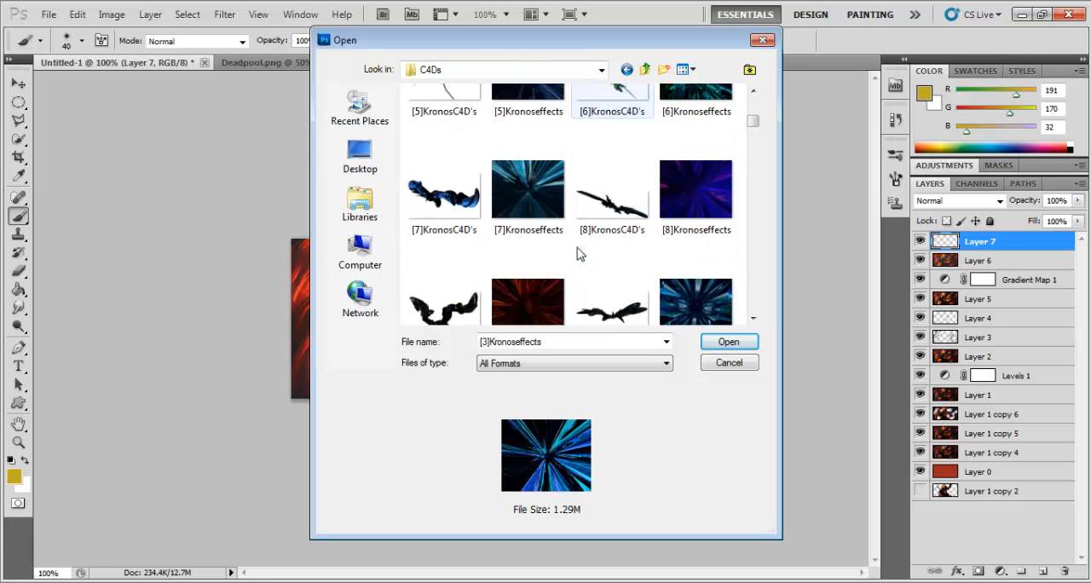
scroll(580, 252, "down", 8)
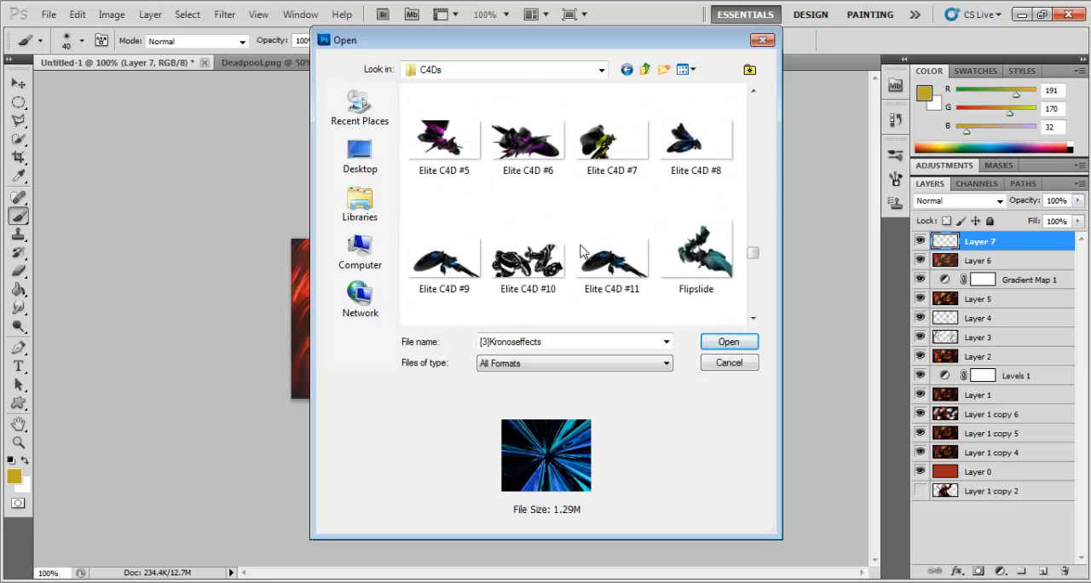
Step: Open the image 06, with the red and blue light dots, from the Bubbles folder
left_click(643, 70)
double_click(544, 114)
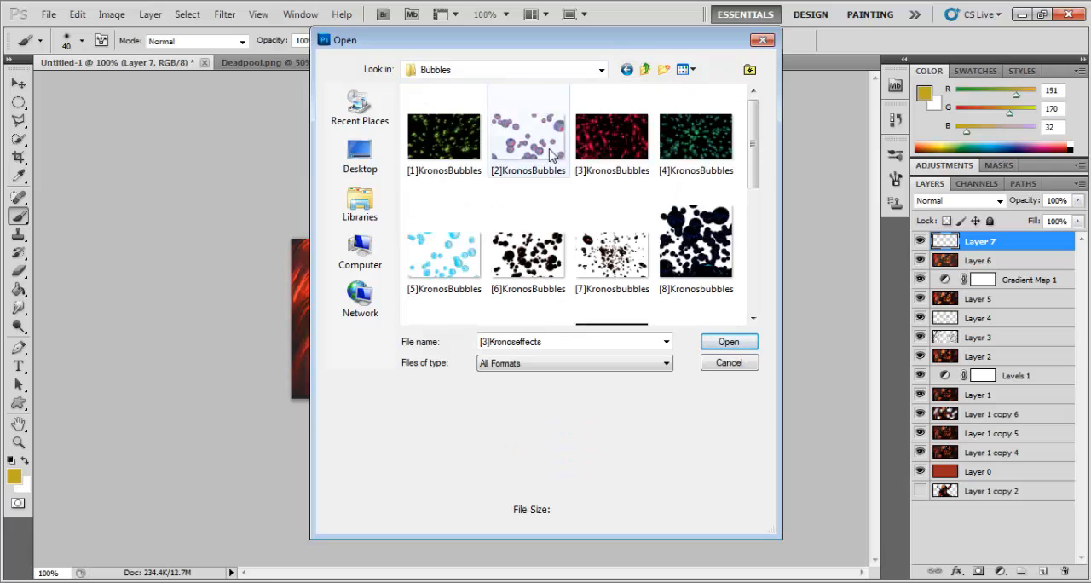
left_click(633, 158)
scroll(620, 215, "down", 3)
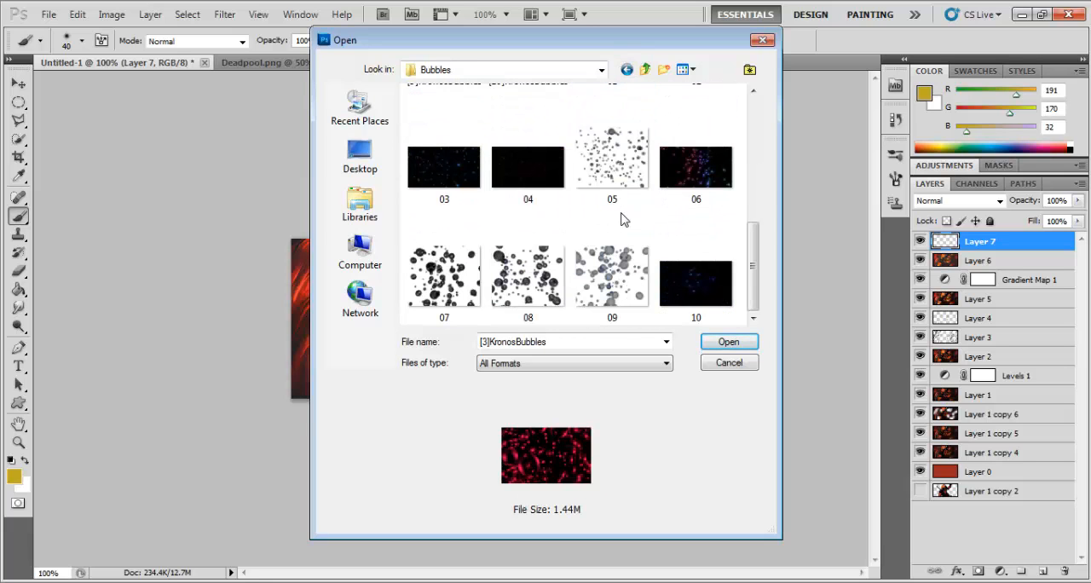
left_click(701, 175)
left_click(726, 342)
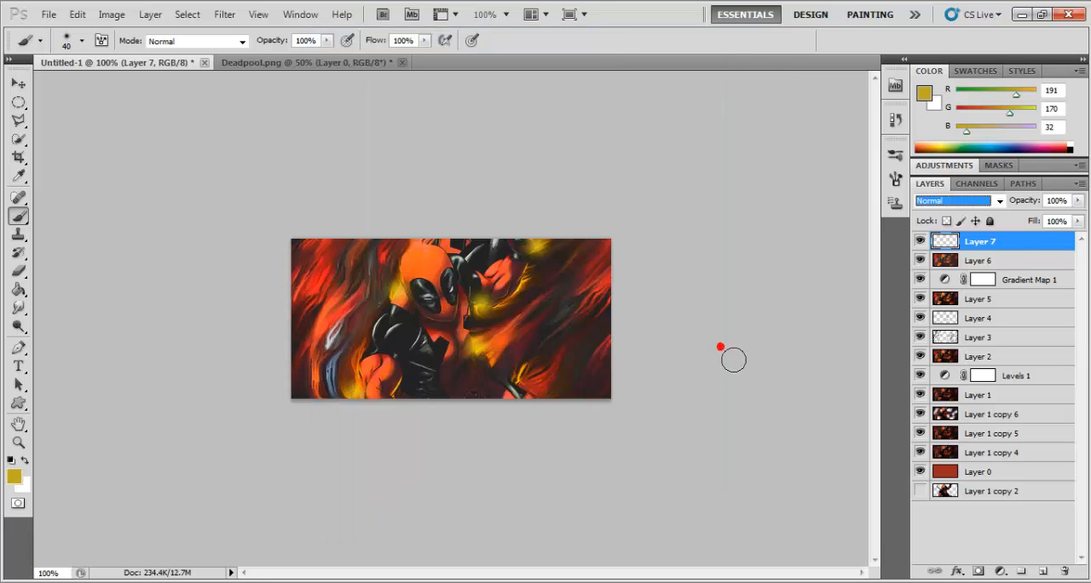
Step: Copy the entire 06.png image and paste it into the empty top layer of the Untitled-1 banner
key("ctrl+a")
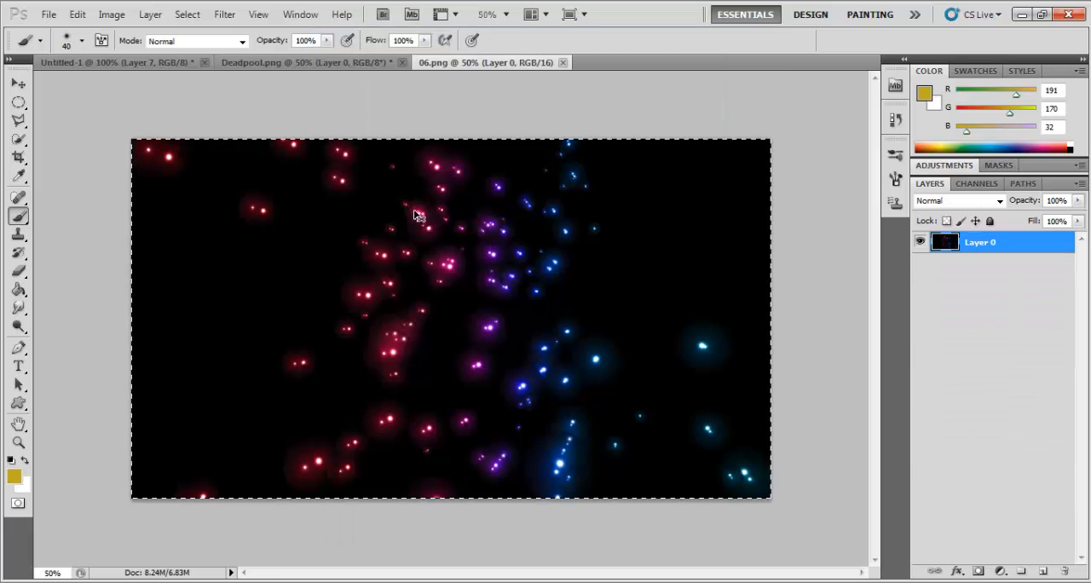
left_click(198, 64)
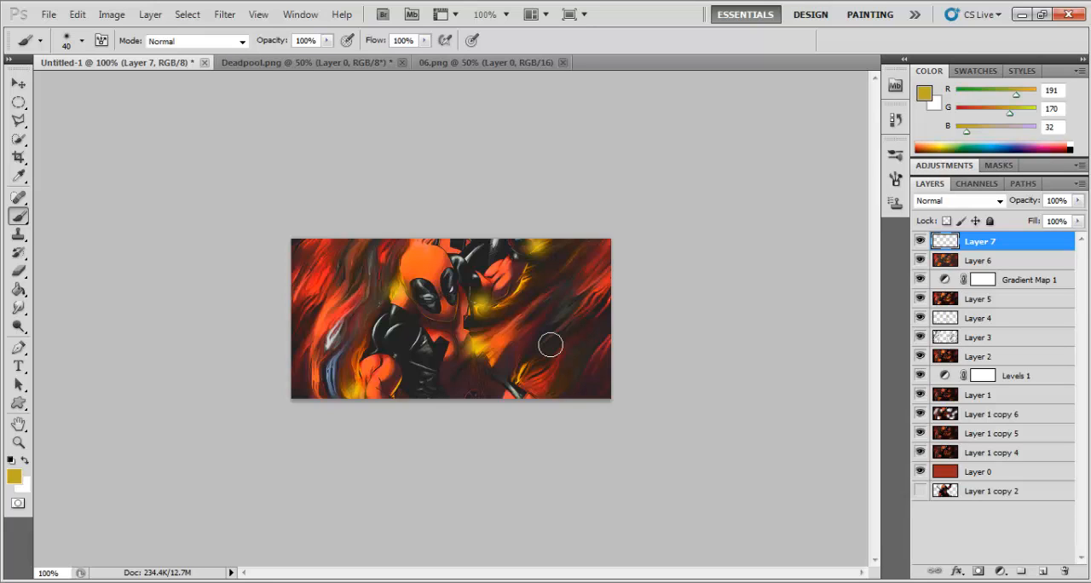
key("ctrl+v")
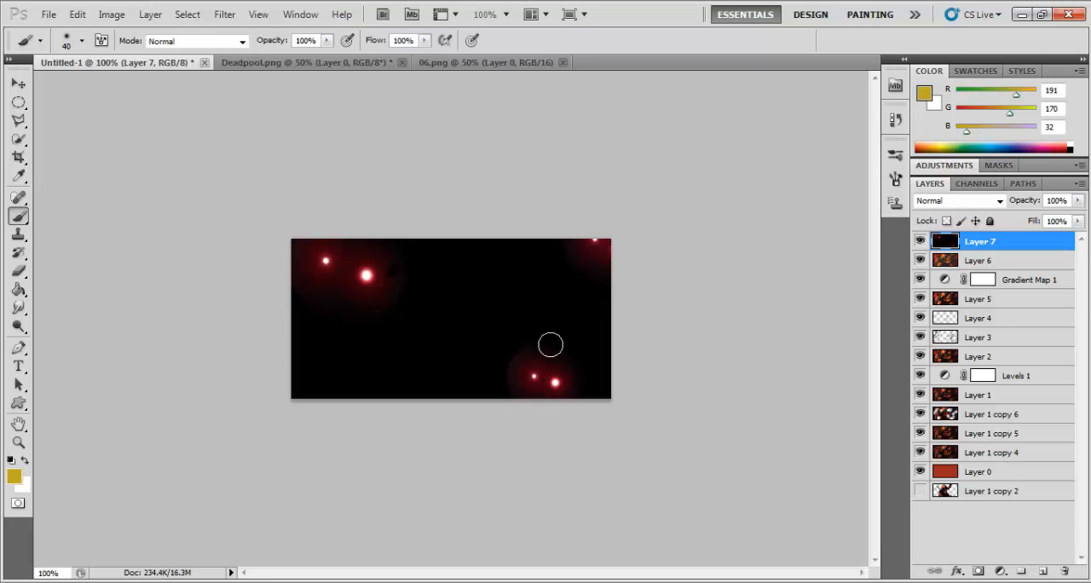
Step: Scale the pasted light-dots image to about 22% over the lower part of the banner and rotate it about -18°
left_click(12, 85)
mouse_move(291, 242)
left_mouse_down()
mouse_move(418, 361)
mouse_move(637, 499)
mouse_move(796, 541)
mouse_move(289, 301)
mouse_move(248, 255)
left_mouse_up()
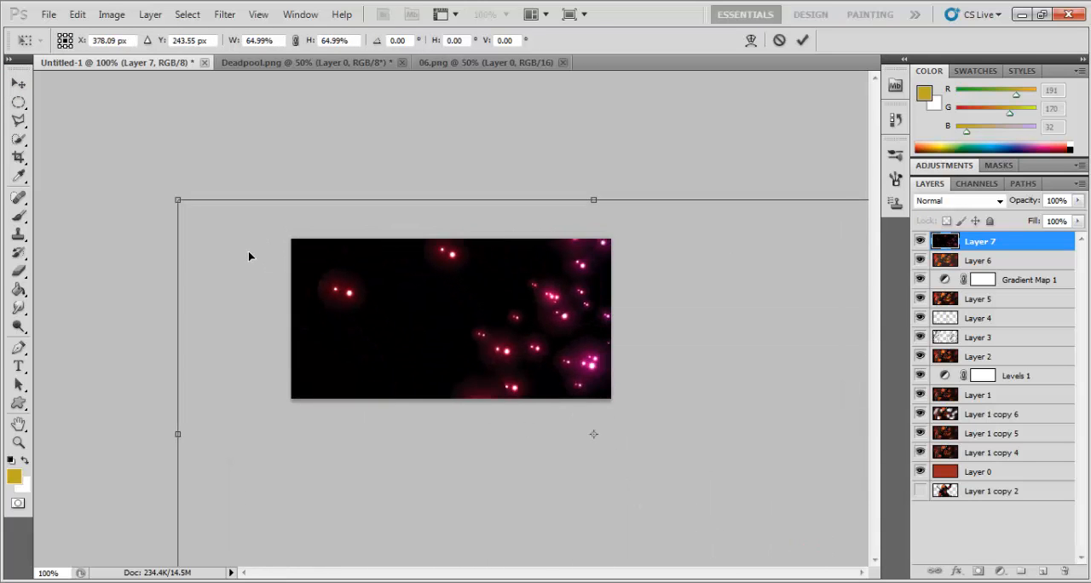
left_click_drag(178, 204, 441, 348)
left_click_drag(601, 448, 313, 326)
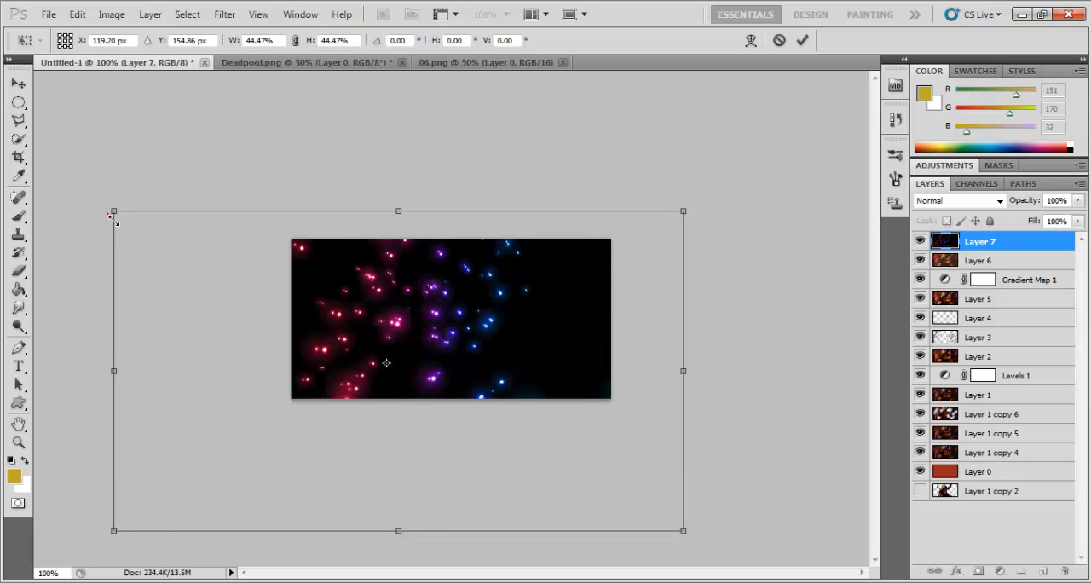
left_click_drag(111, 214, 397, 369)
left_click_drag(456, 449, 311, 375)
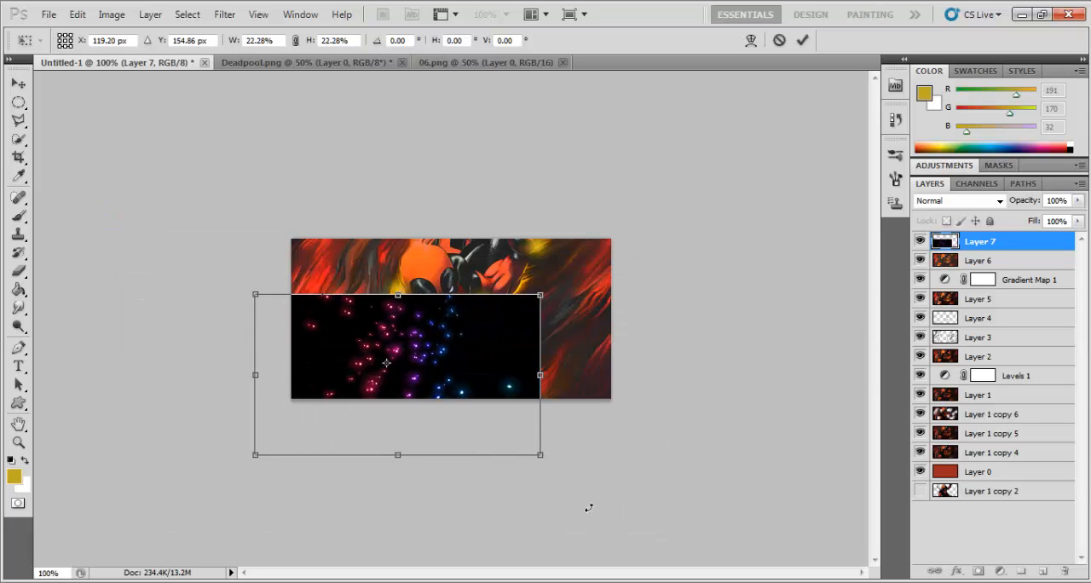
left_click_drag(588, 508, 480, 413)
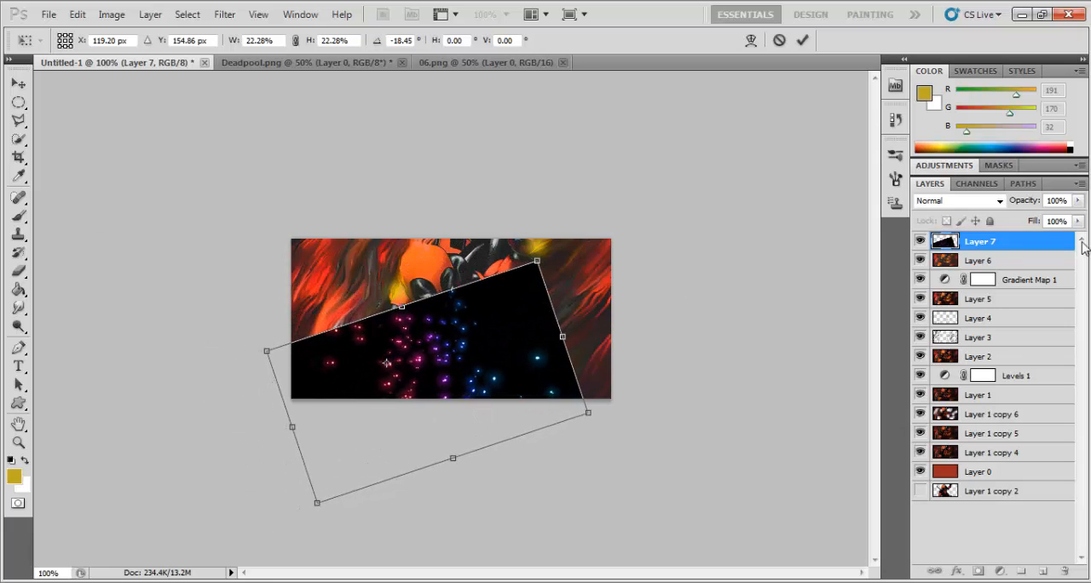
Step: Compare Linear Dodge (Add) with Color Dodge on Layer 7, shift the dots right of the character's torso, and keep Linear Dodge (Add)
left_click(970, 201)
left_click(959, 173)
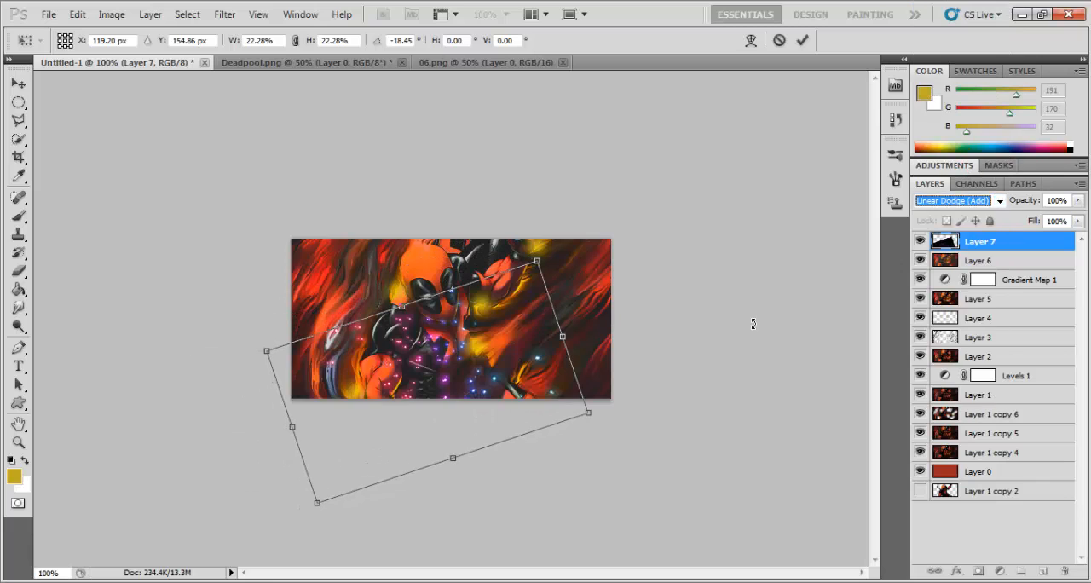
left_click_drag(498, 393, 498, 388)
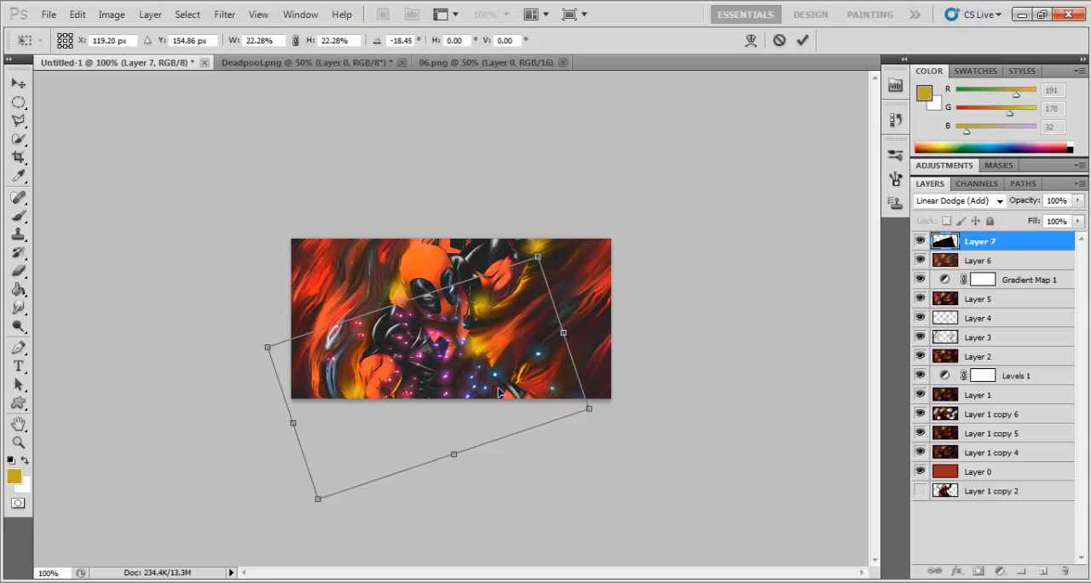
left_click(959, 201)
left_click(963, 158)
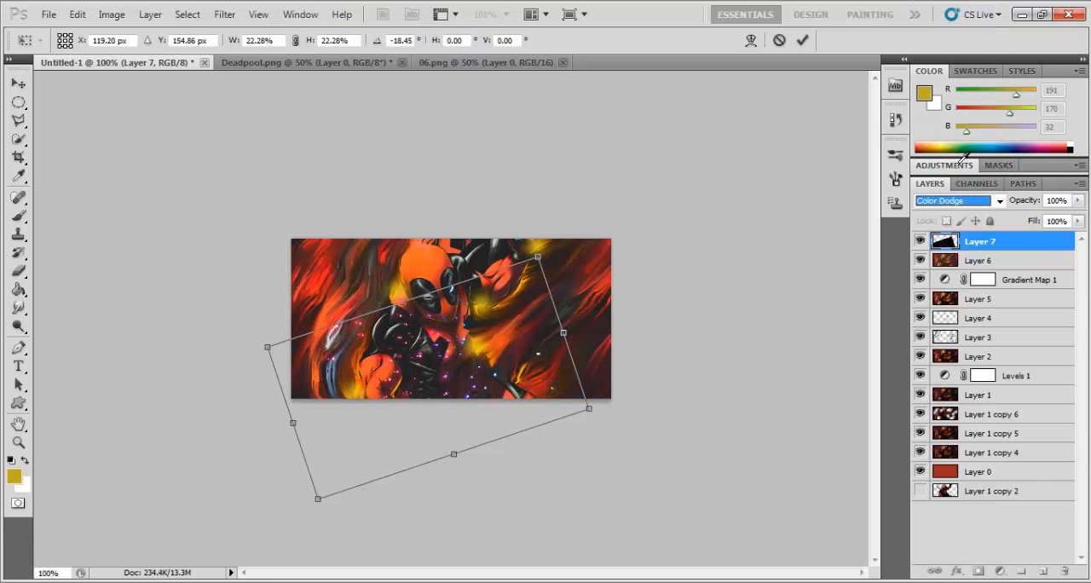
left_click_drag(488, 389, 537, 402)
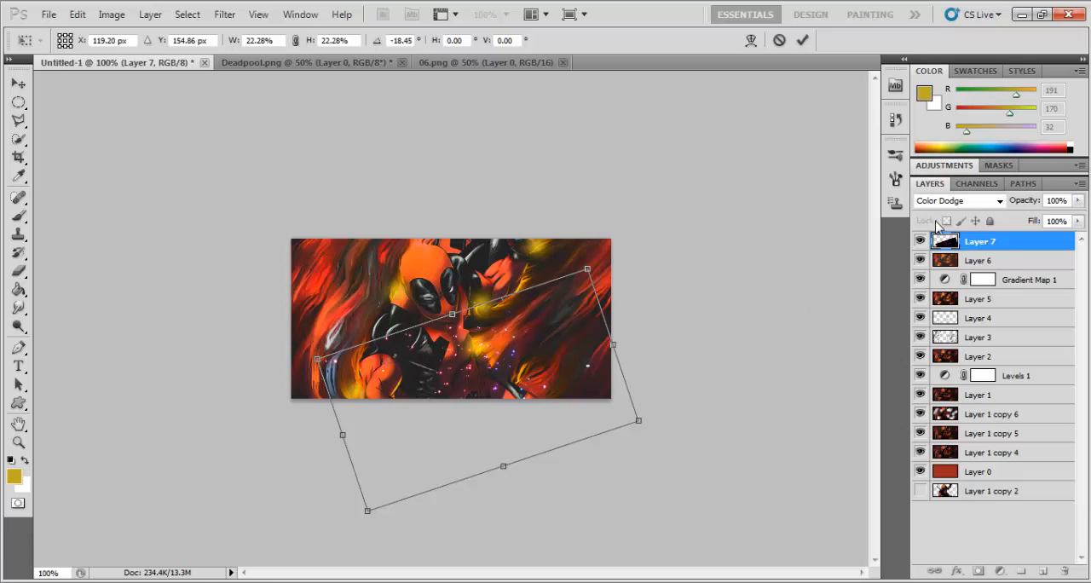
left_click(937, 201)
left_click(933, 159)
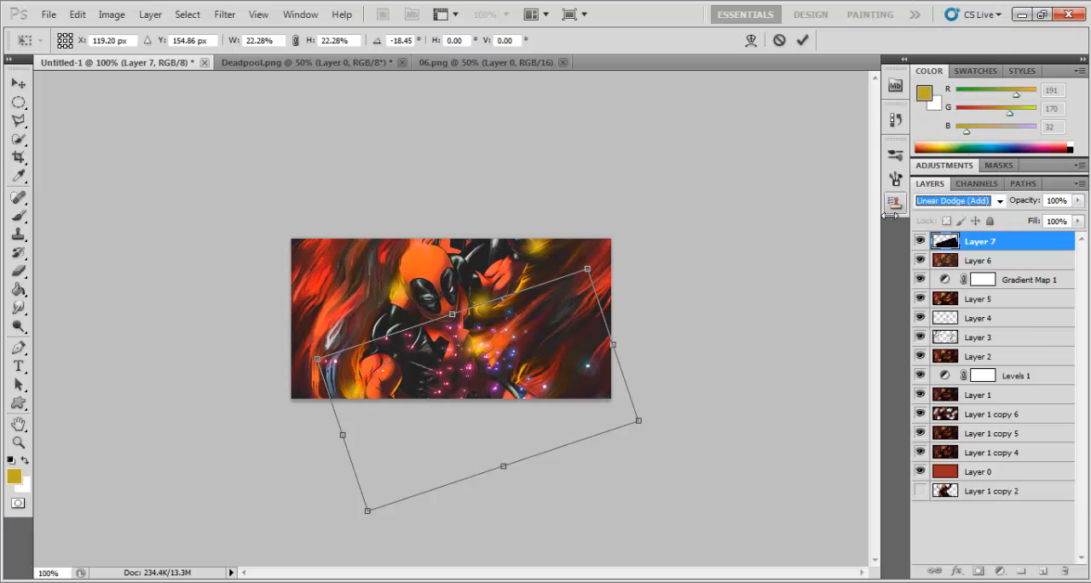
Step: Apply the transformation of the light-dots layer and activate the Eraser tool
left_click(18, 384)
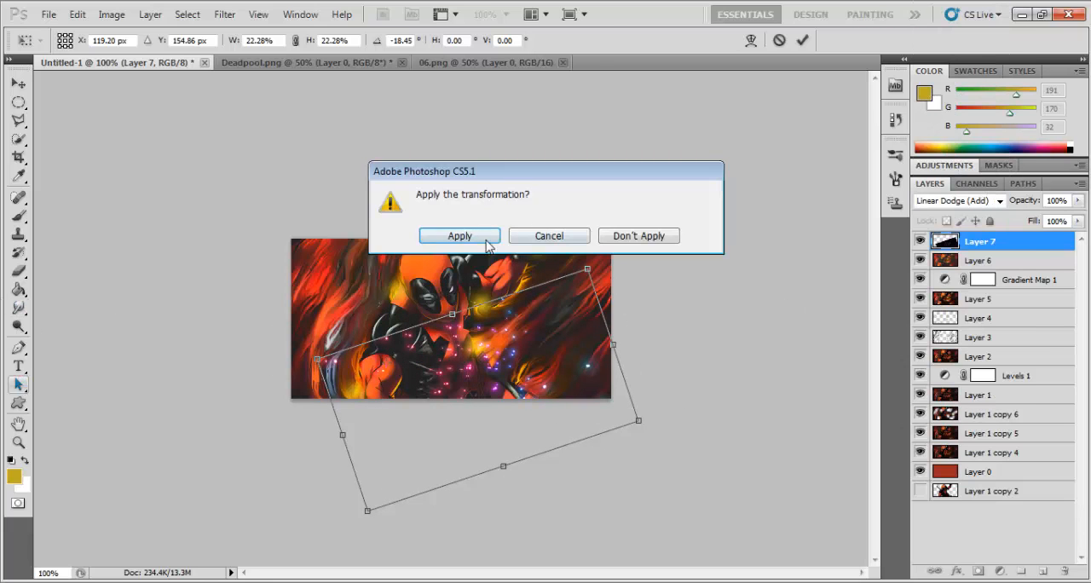
left_click(485, 237)
left_click(18, 271)
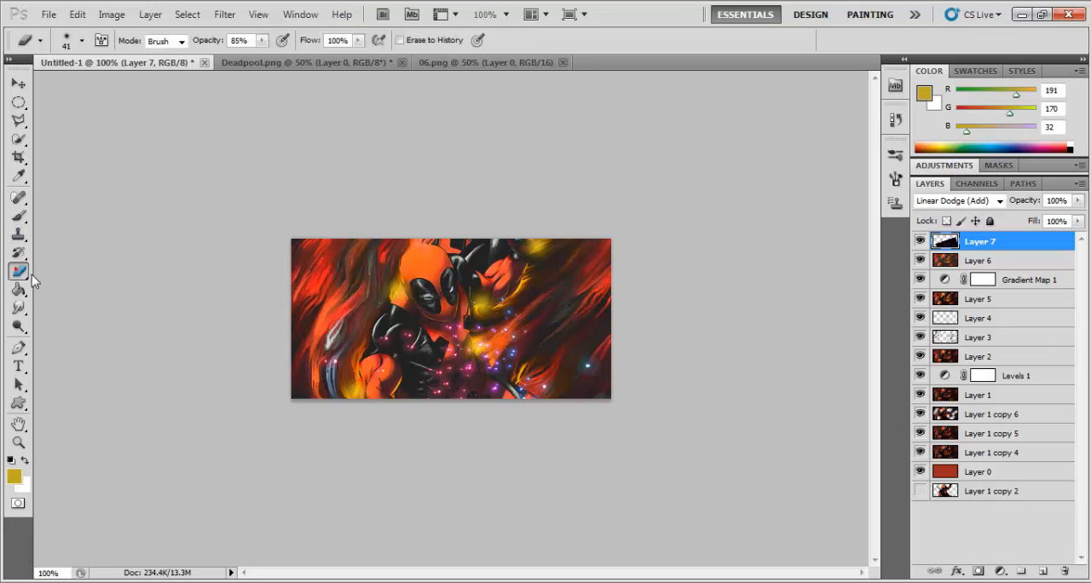
Step: Erase the light dots over the character's arm and torso on Layer 7, and colorize the rest with hue 52 and saturation 100
left_click_drag(323, 368, 407, 347)
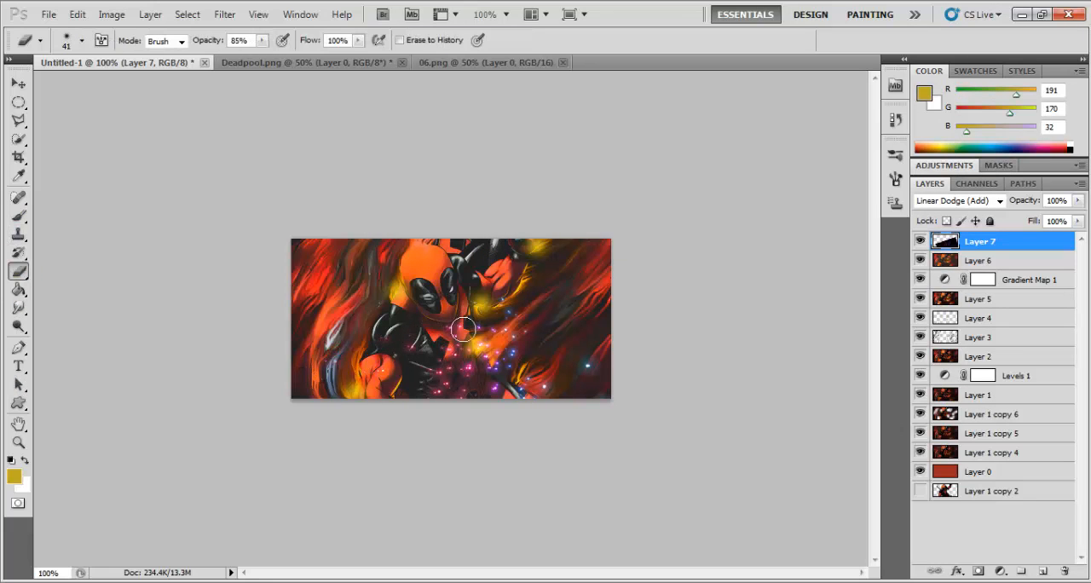
left_click_drag(497, 312, 496, 301)
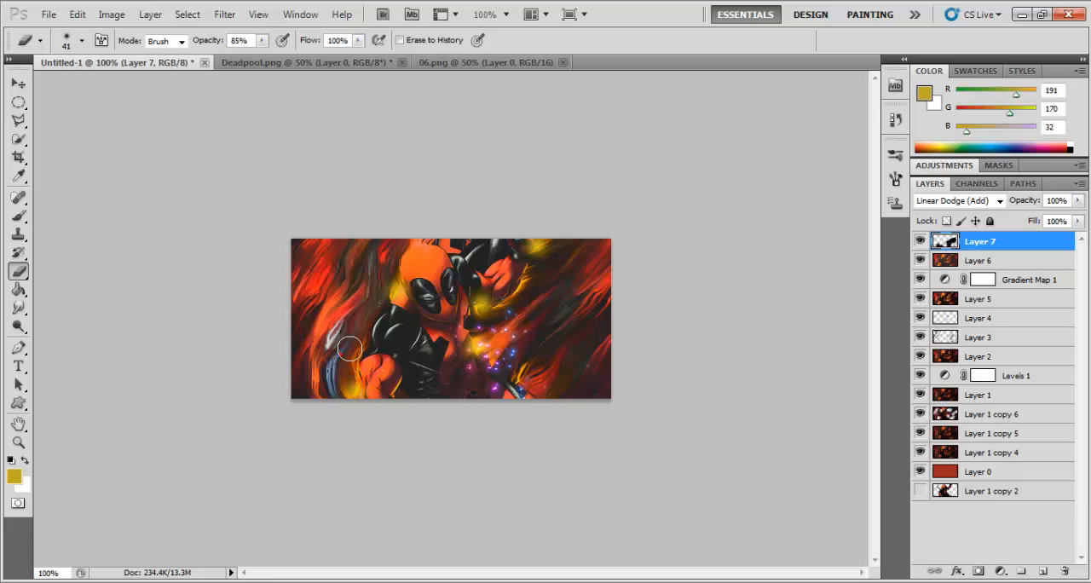
key("ctrl+u")
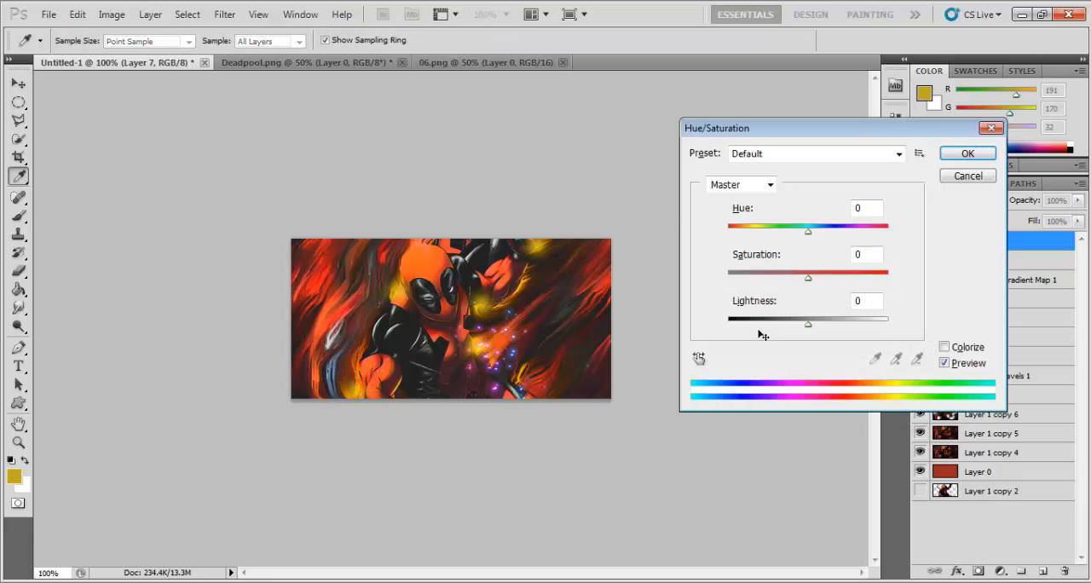
left_click(942, 347)
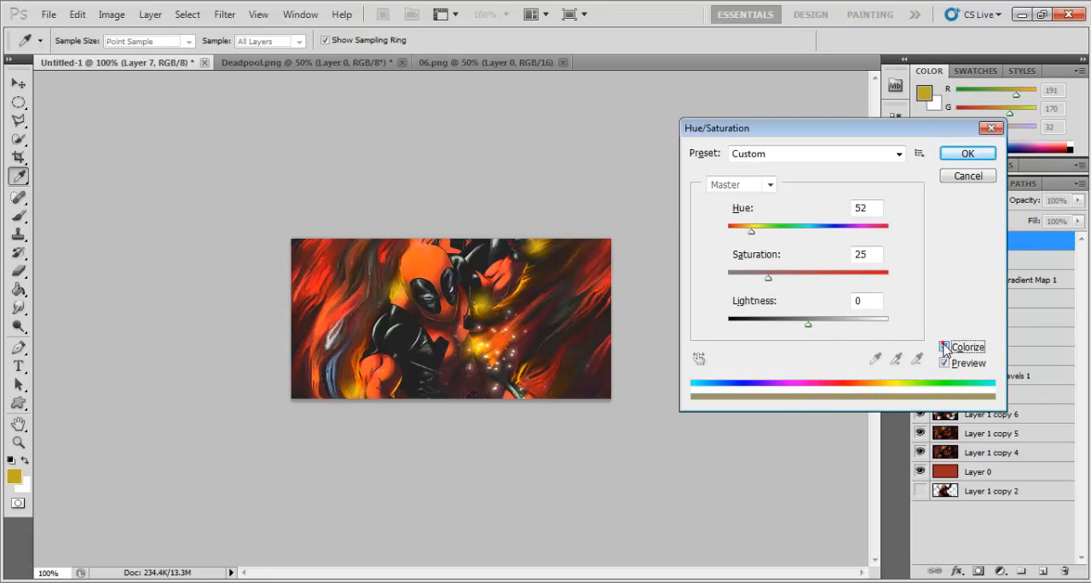
left_click_drag(764, 228, 716, 236)
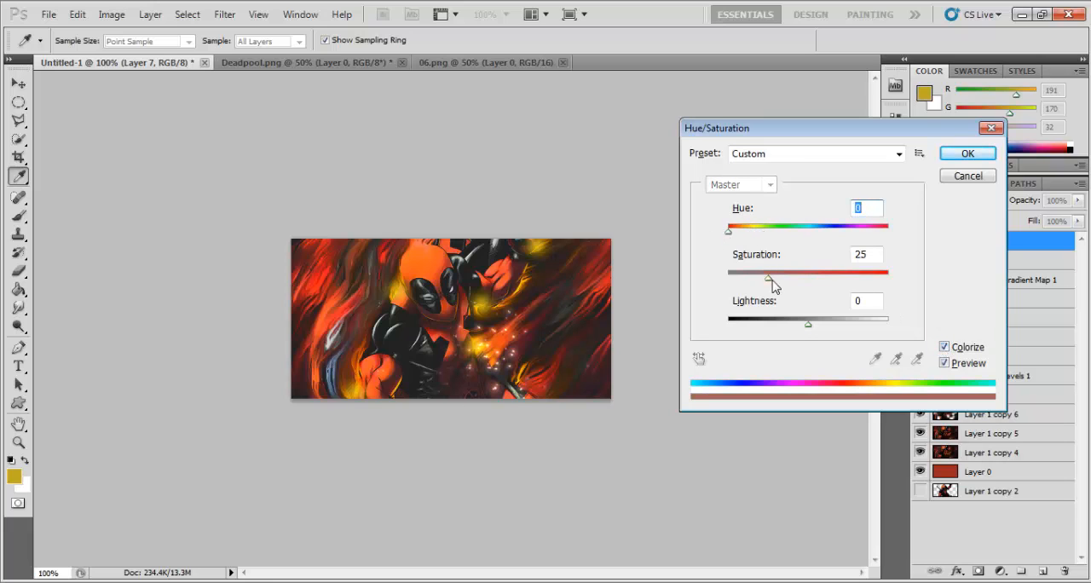
left_click_drag(768, 285, 888, 278)
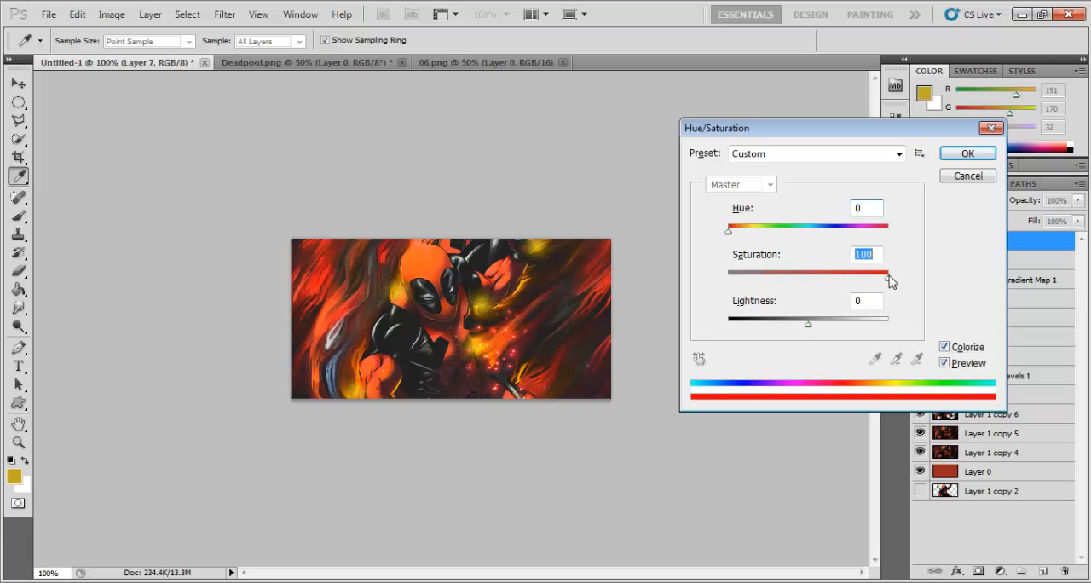
left_click(750, 229)
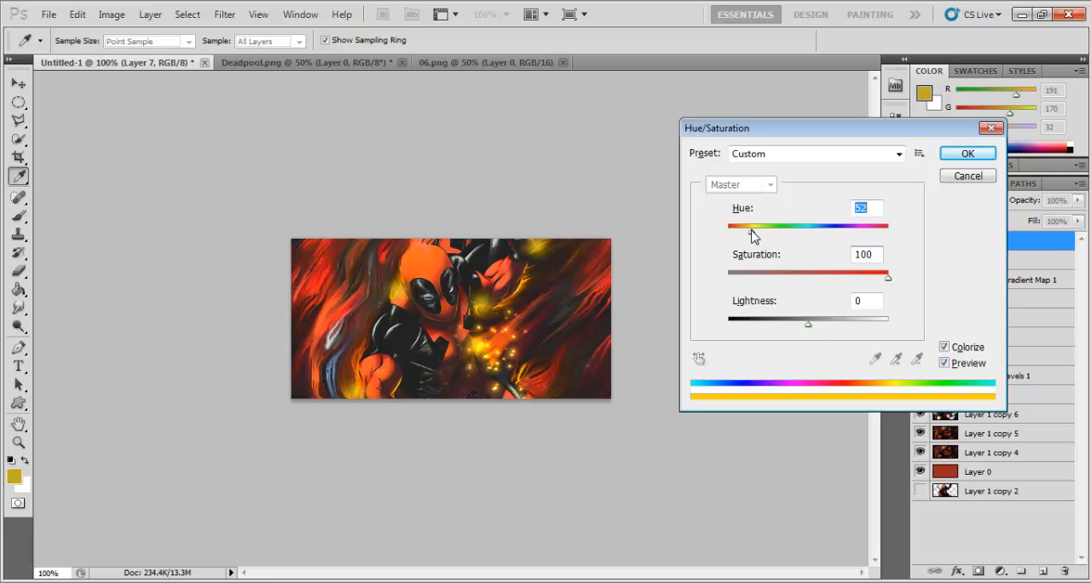
left_click(965, 154)
key("e")
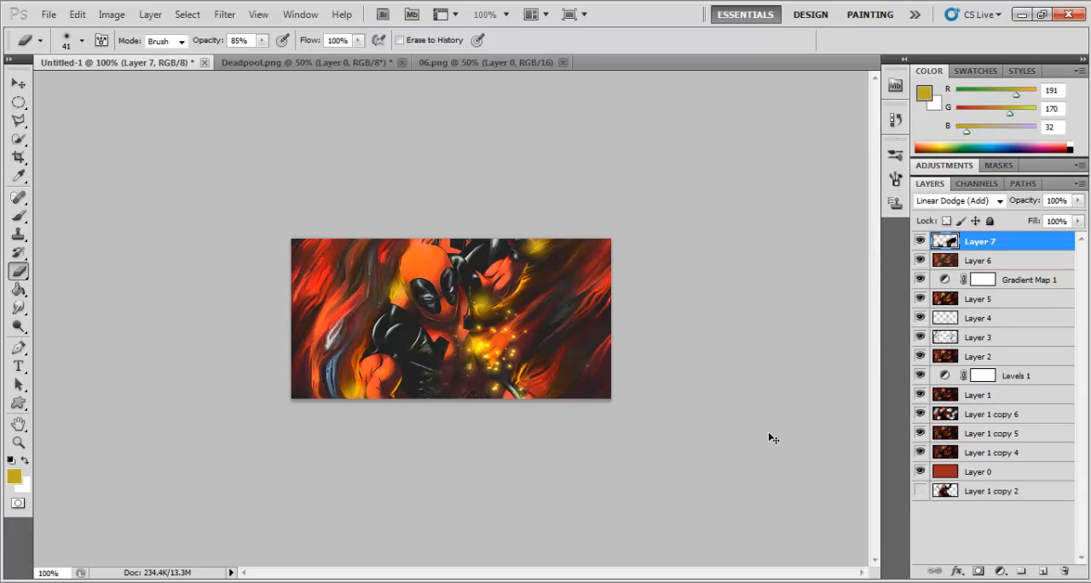
Step: Duplicate the light-dots layer, rotate the copy about 118° over the character's lowered arm, and apply the transformation
key("ctrl+j")
left_click(18, 84)
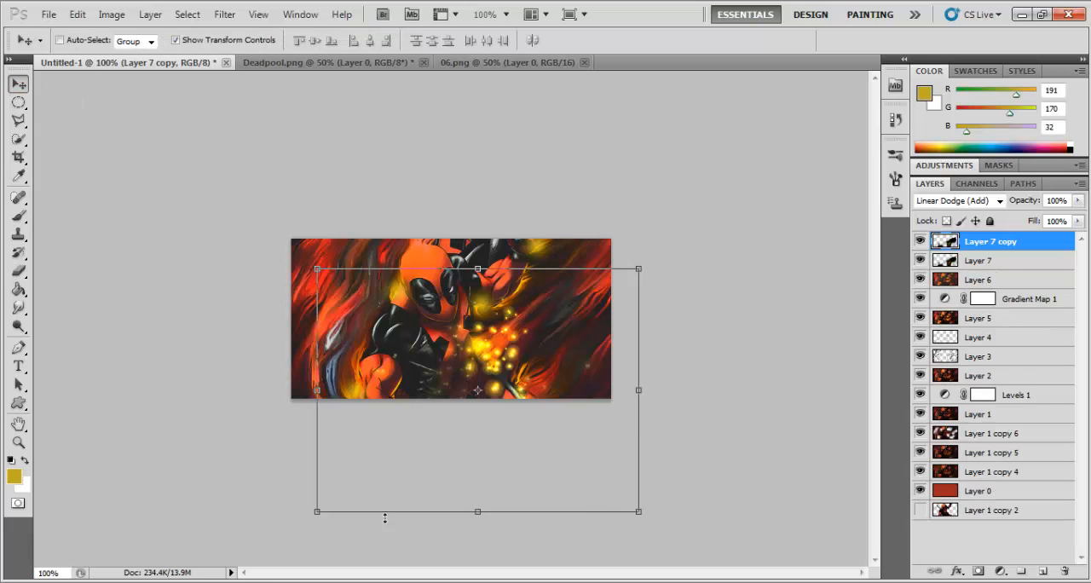
left_click_drag(316, 529, 647, 111)
left_click_drag(517, 439, 392, 483)
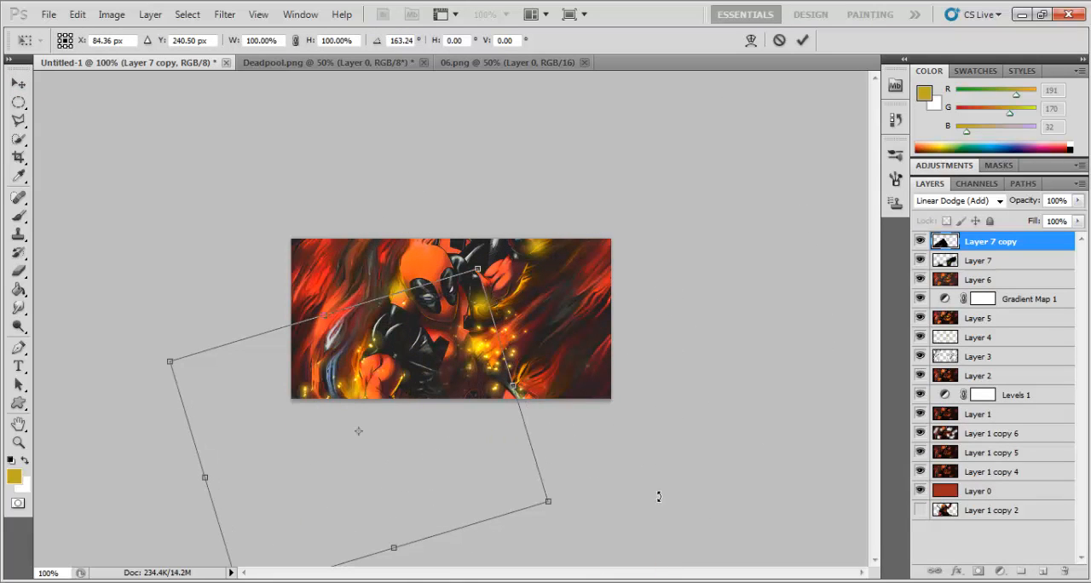
left_click_drag(619, 547, 686, 315)
left_click_drag(417, 471, 464, 432)
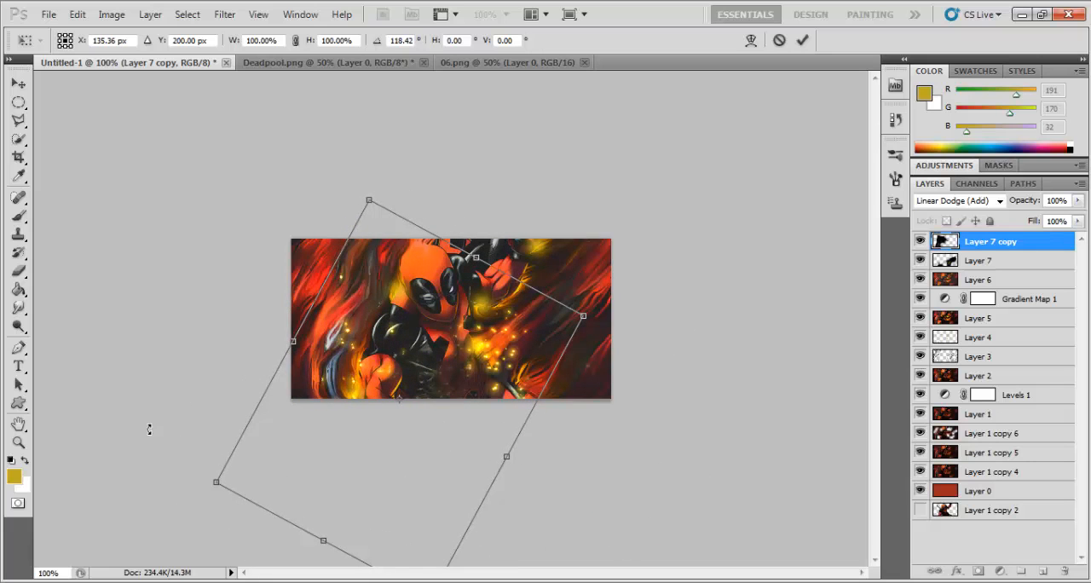
left_click(18, 384)
left_click(461, 236)
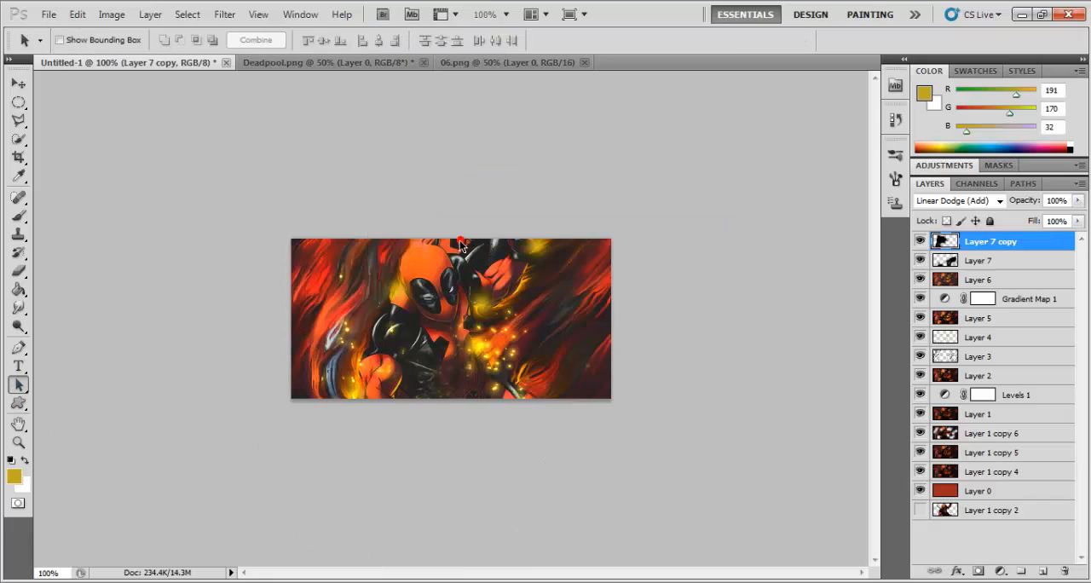
Step: Erase the stray light dots around the character's shoulder and torso on Layer 7 copy, and trim the dots on Layer 7
left_click(19, 271)
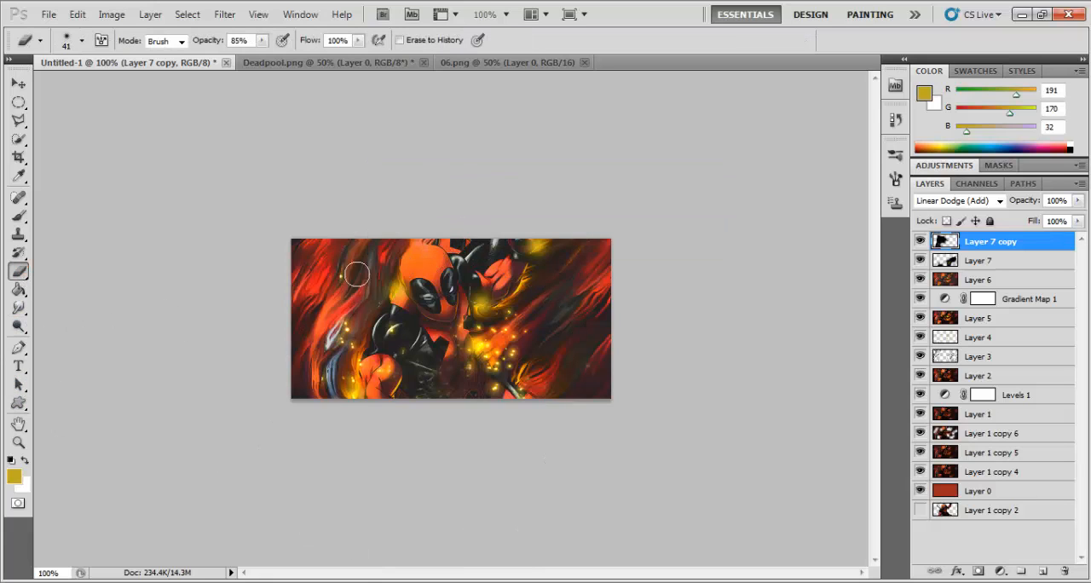
mouse_move(357, 274)
left_mouse_down()
mouse_move(332, 326)
mouse_move(342, 346)
mouse_move(361, 339)
mouse_move(363, 320)
mouse_move(394, 311)
mouse_move(410, 350)
mouse_move(409, 333)
mouse_move(436, 385)
left_mouse_up()
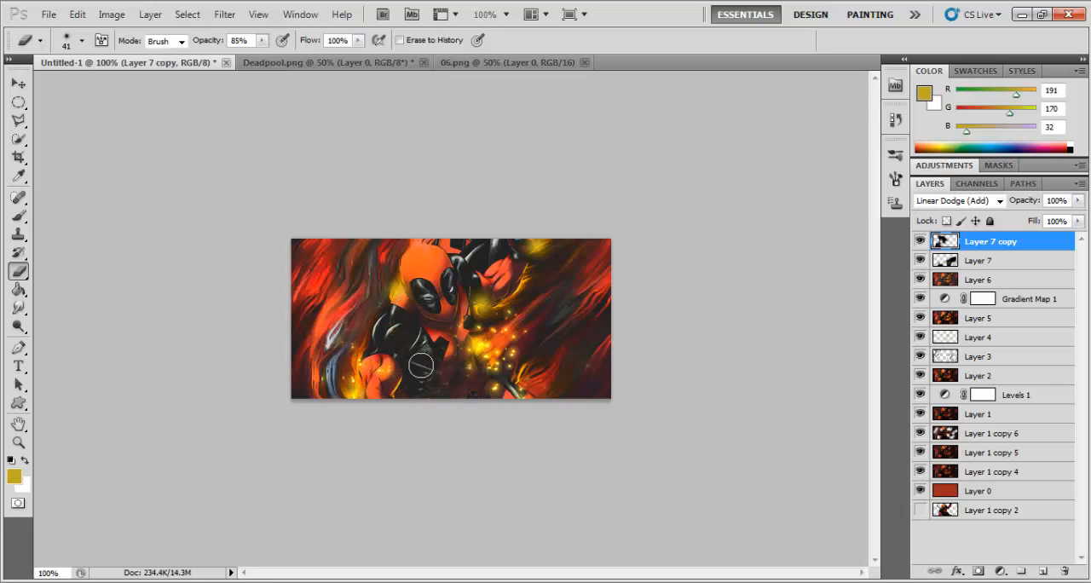
left_click(996, 262)
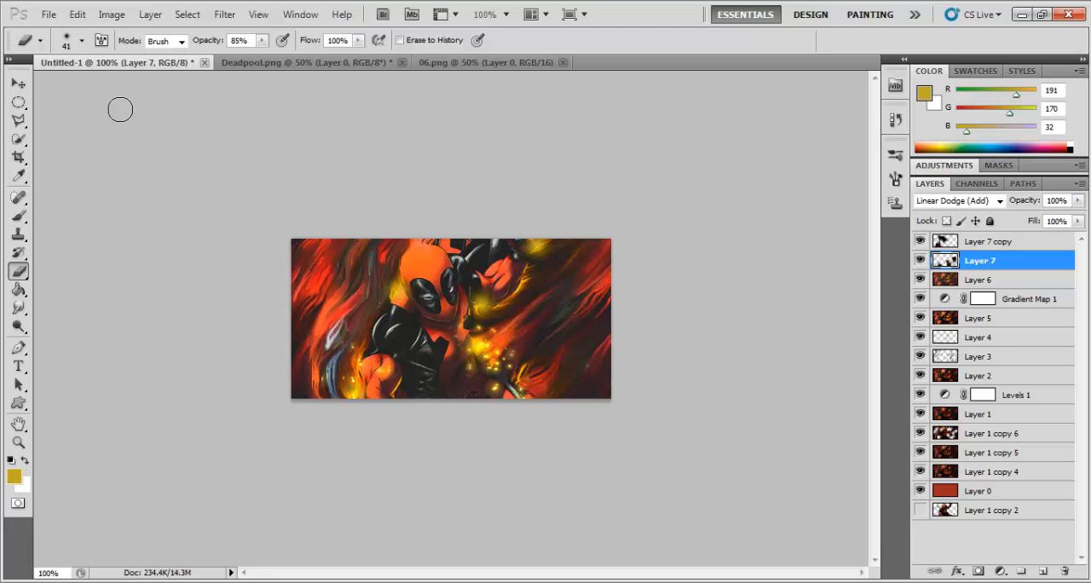
Step: Rotate Layer 7 about -134°, move its light dots up to the character's raised hand, and apply the transformation
left_click(17, 82)
left_click_drag(487, 426, 486, 123)
left_click_drag(492, 306, 547, 275)
left_click(21, 384)
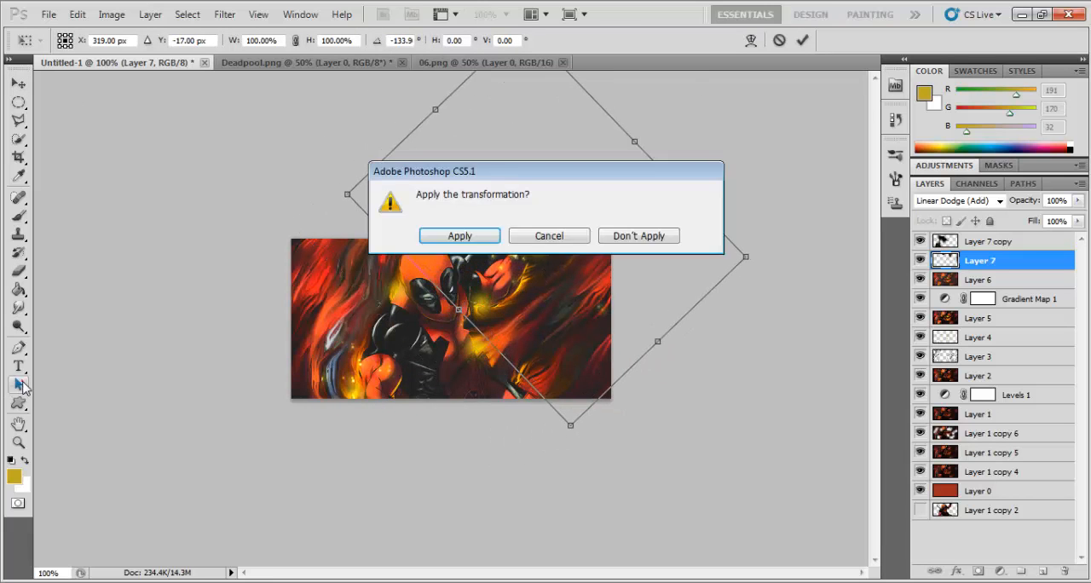
left_click(454, 236)
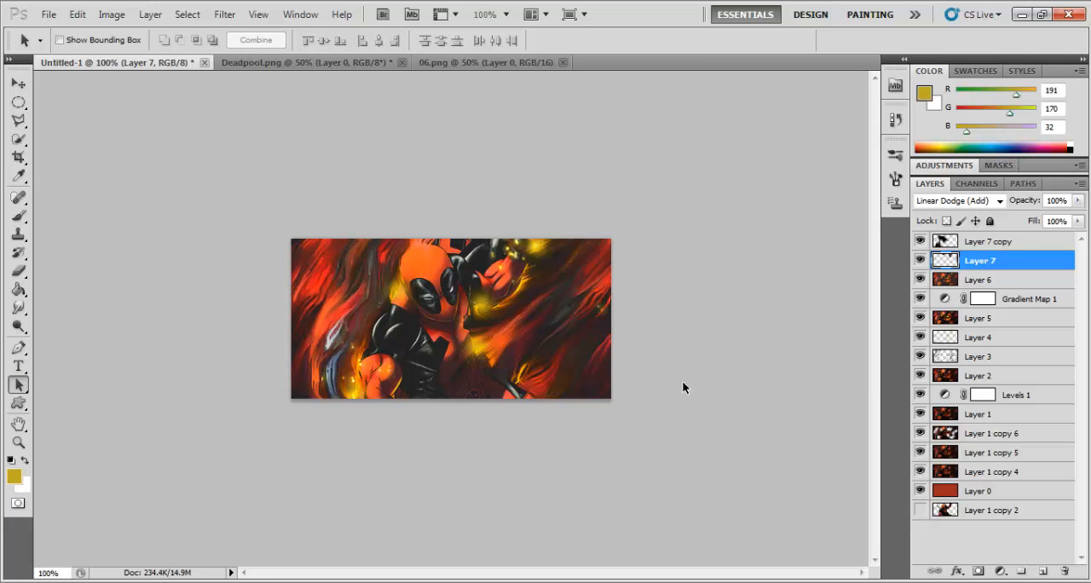
Step: Stamp all visible layers into a new layer above Layer 7 copy and filter it with the Topaz Clean 3 CrispStyle preset
left_click(1003, 245)
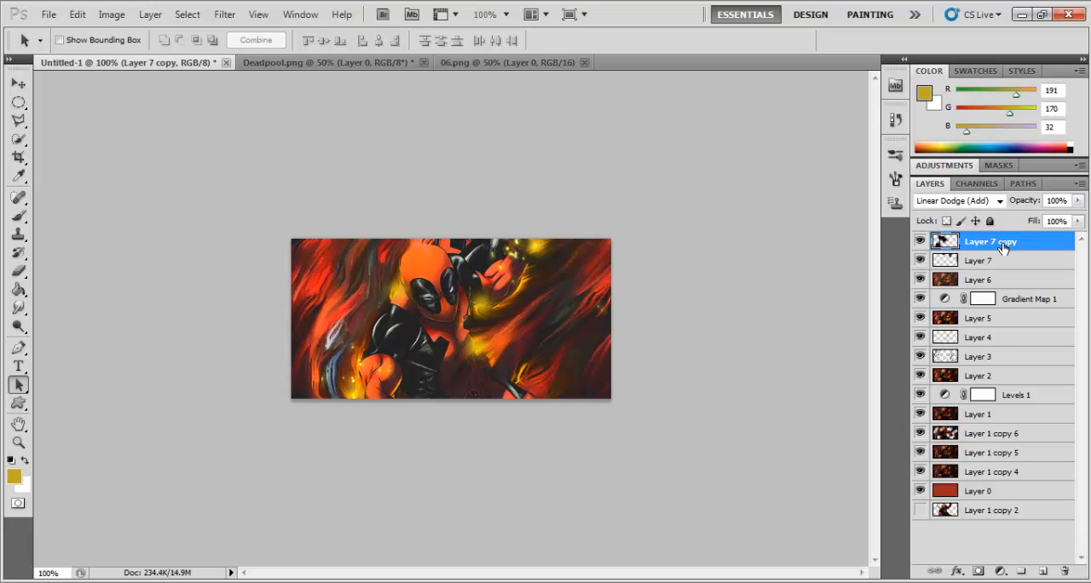
key("ctrl+shift+alt+e")
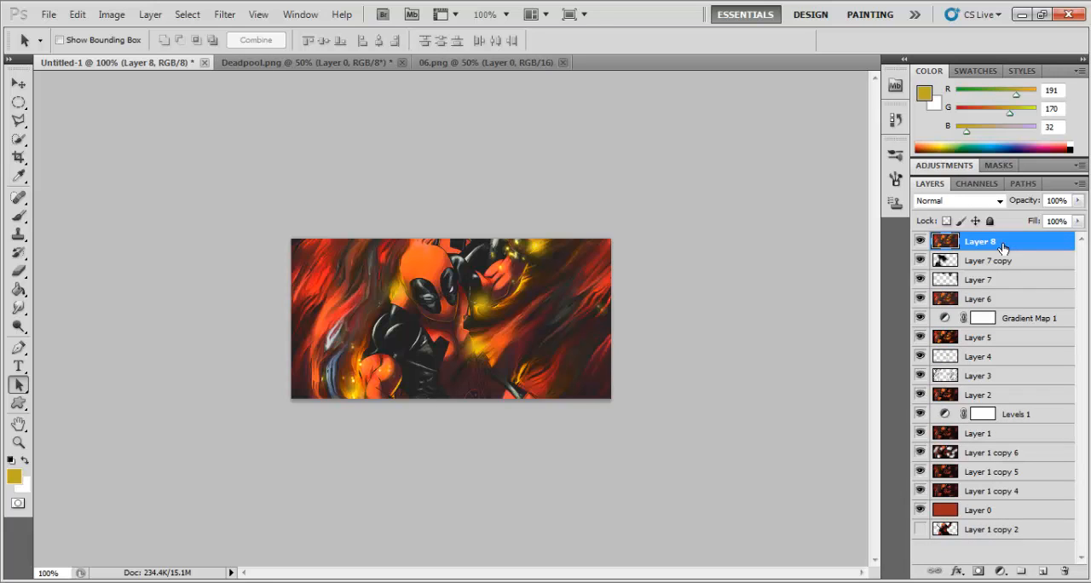
left_click(224, 15)
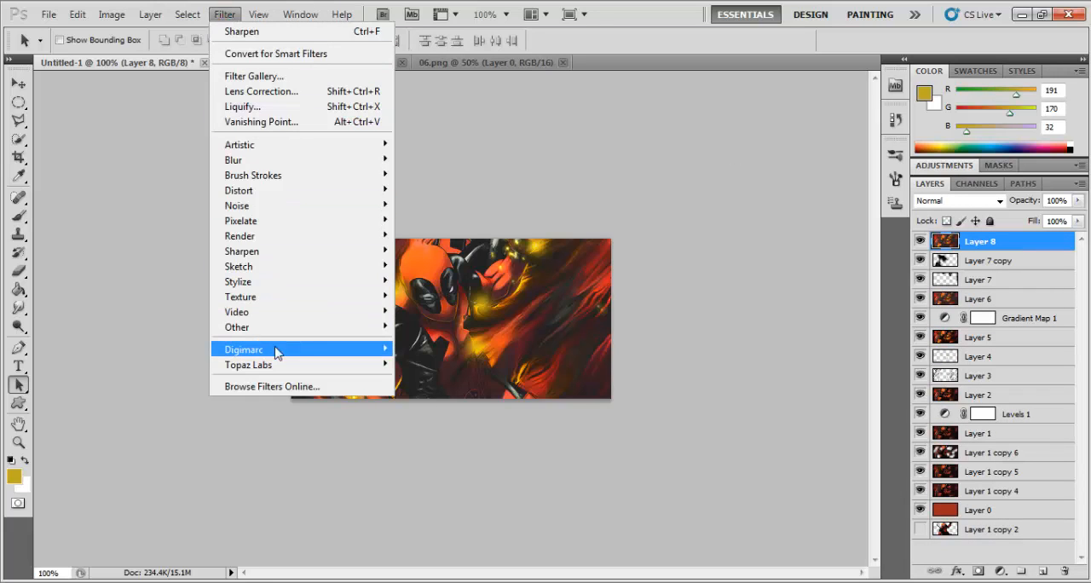
mouse_move(277, 366)
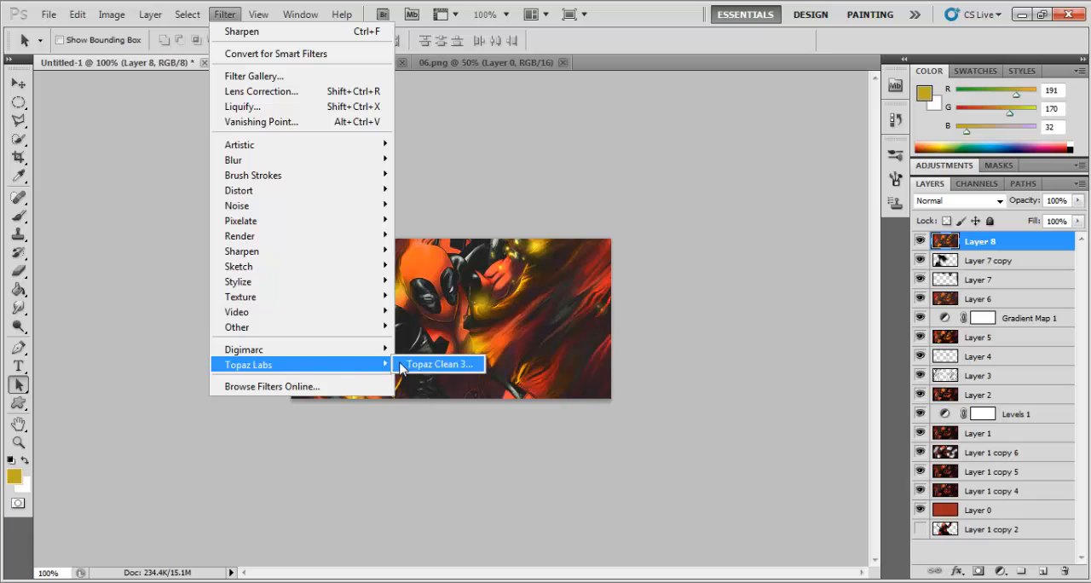
left_click(435, 365)
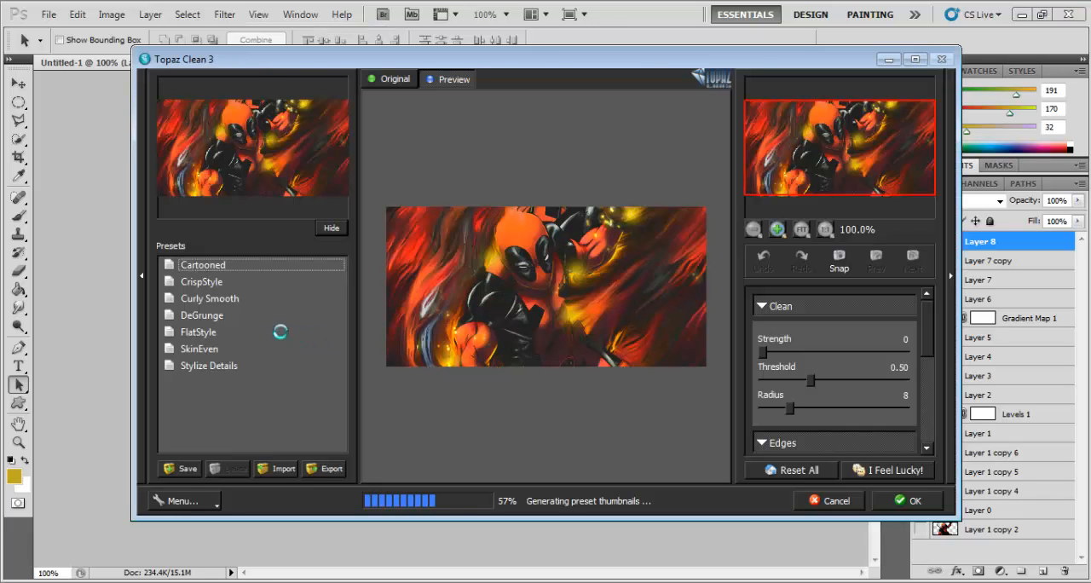
left_click(218, 283)
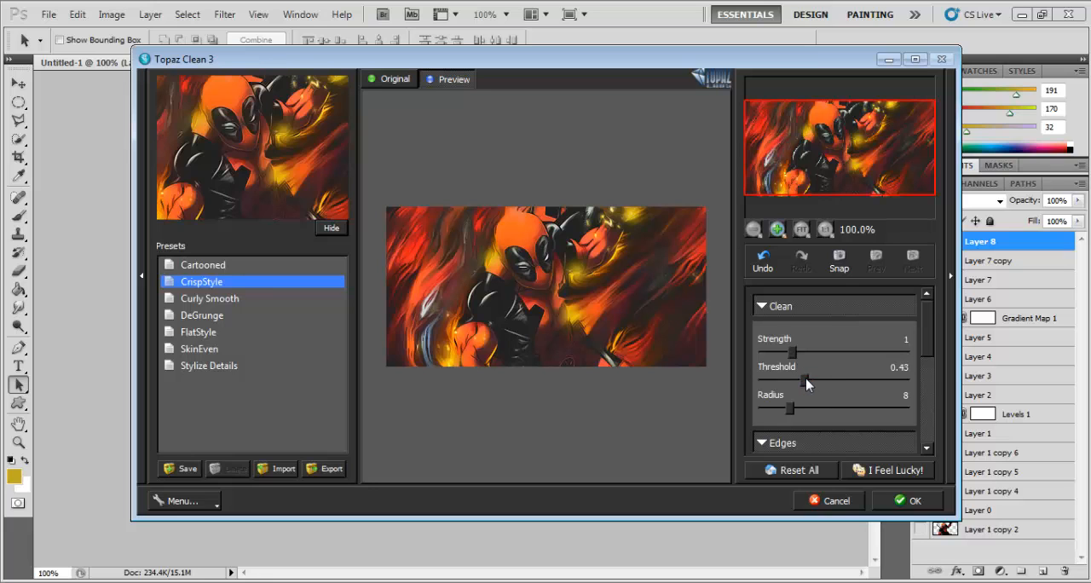
left_click(908, 500)
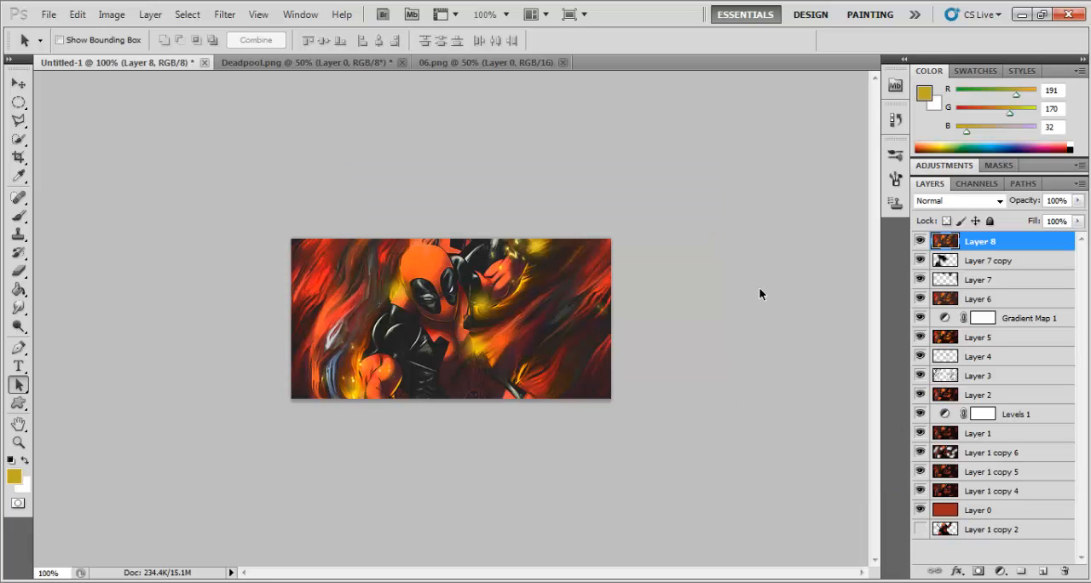
Step: Paint a soft white glow above the character's head on a new layer with a 225 px brush, and set the layer's fill to 60%
left_click(1044, 571)
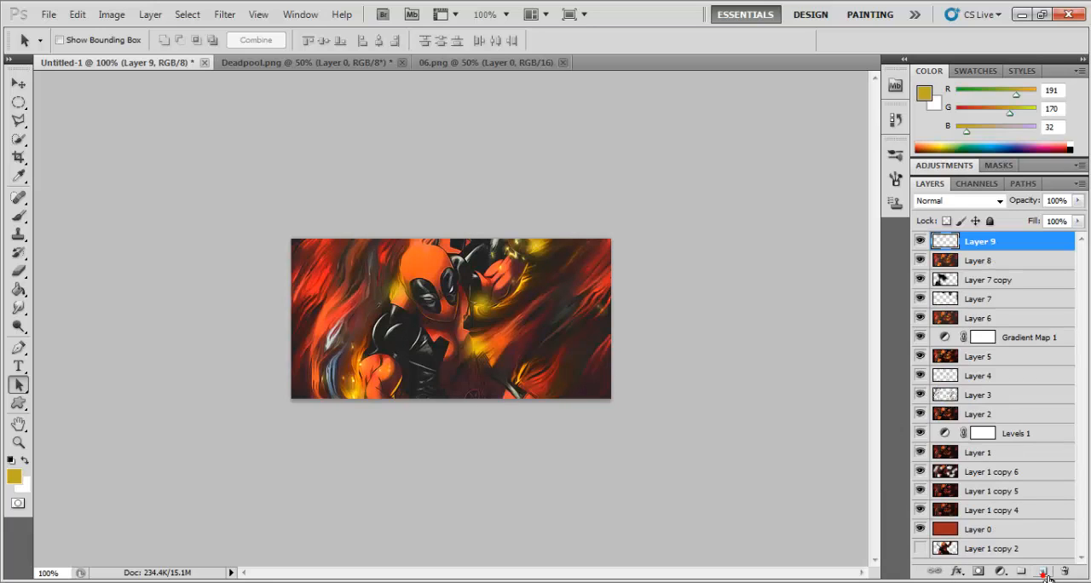
left_click(18, 217)
left_click(83, 41)
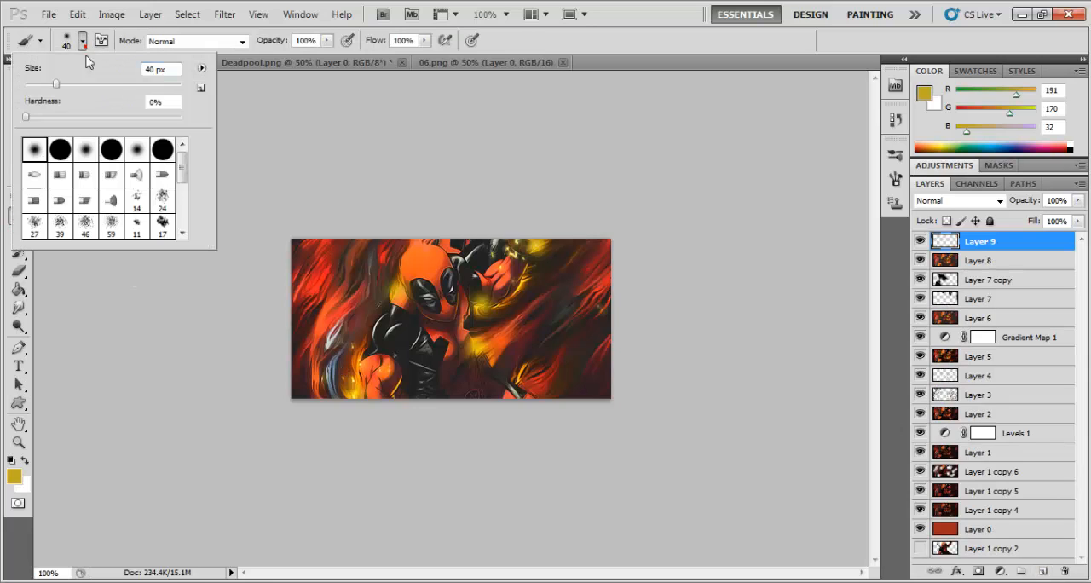
left_click_drag(154, 71, 133, 75)
type("225")
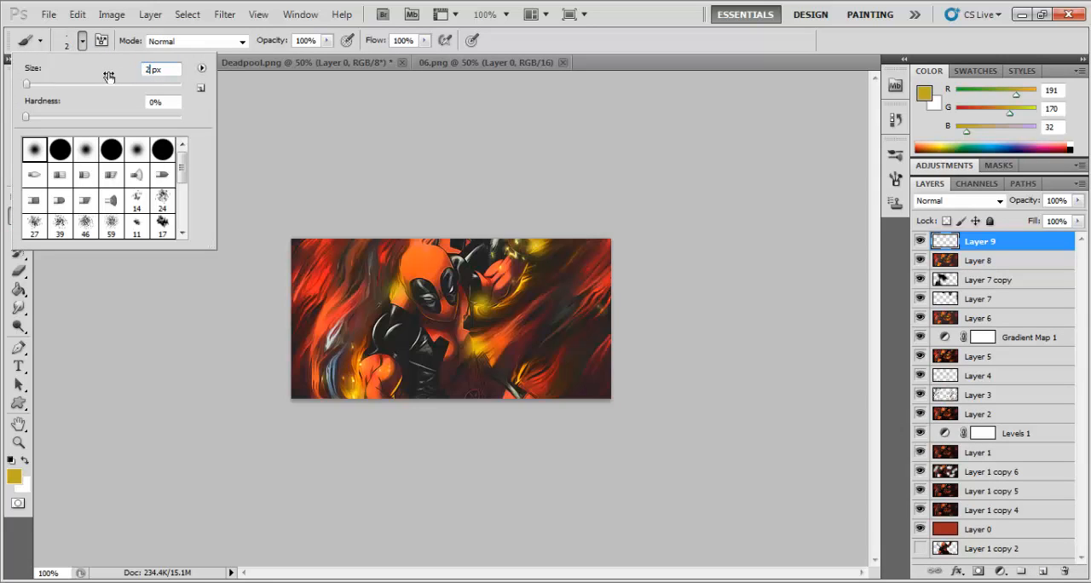
left_click(11, 460)
left_click(24, 460)
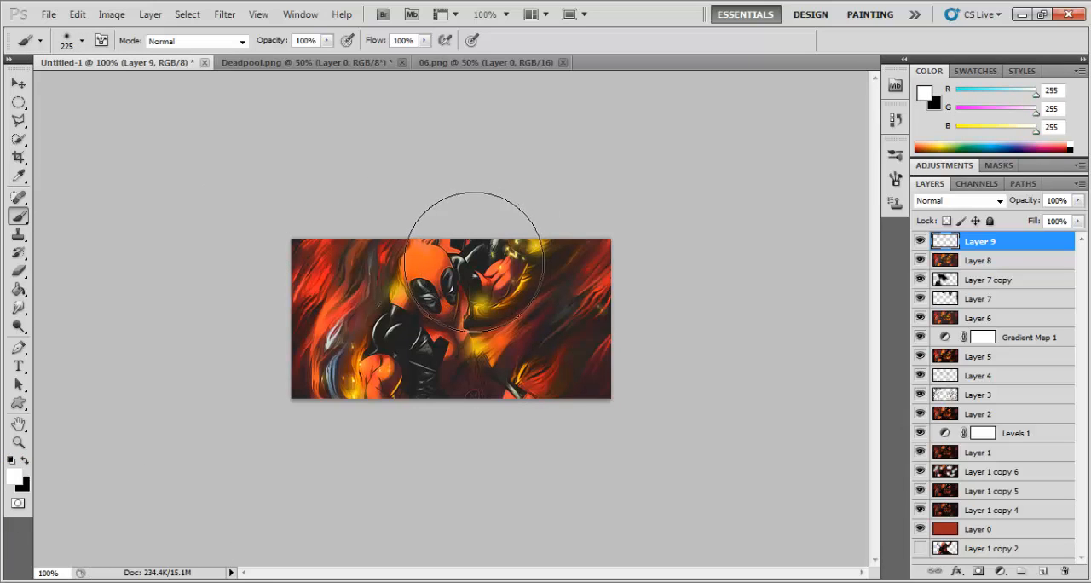
left_click(407, 195)
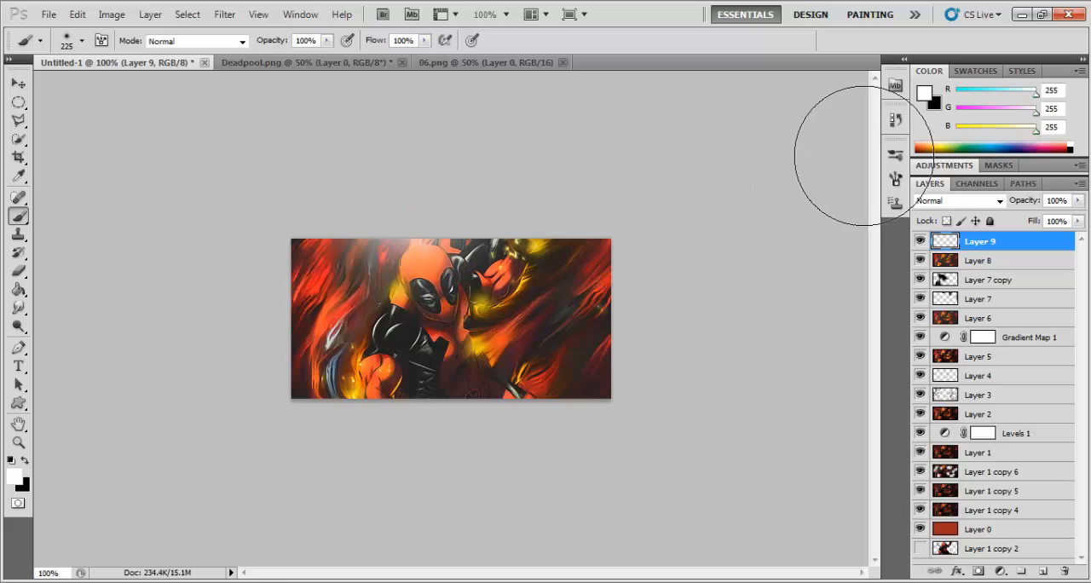
key("ctrl+z")
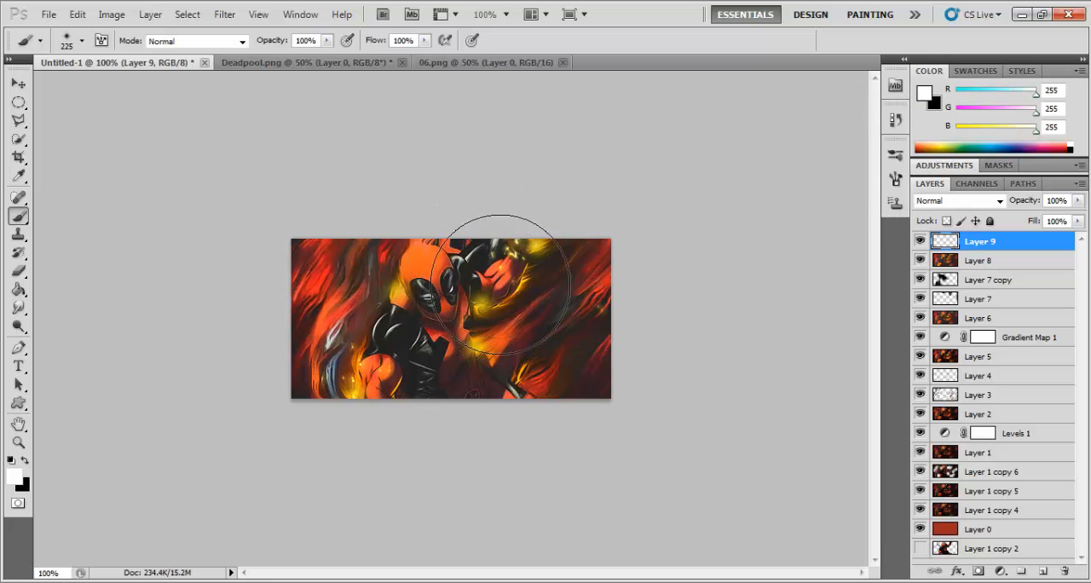
left_click(428, 209)
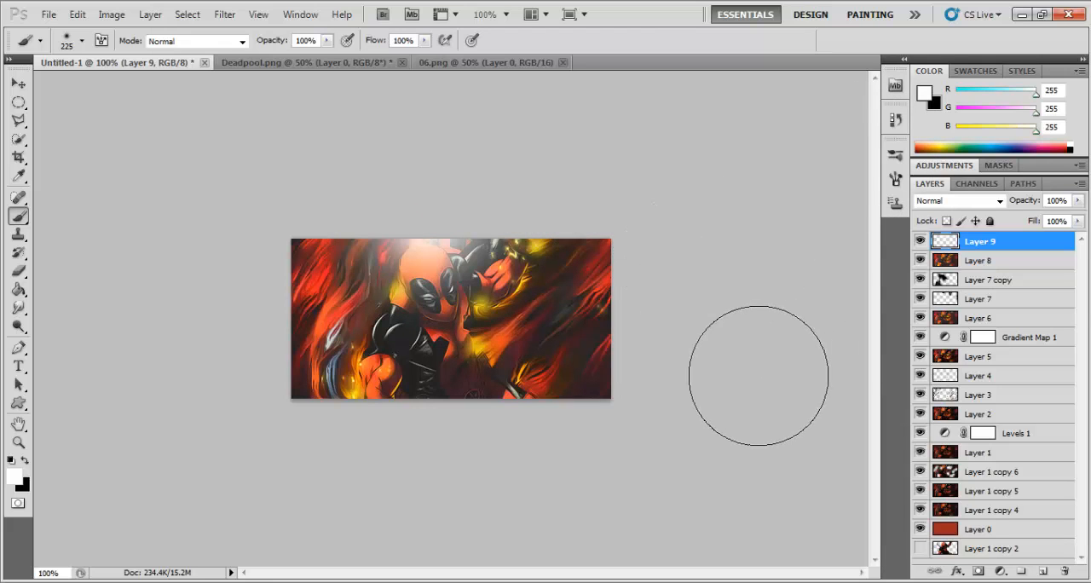
left_click(1078, 222)
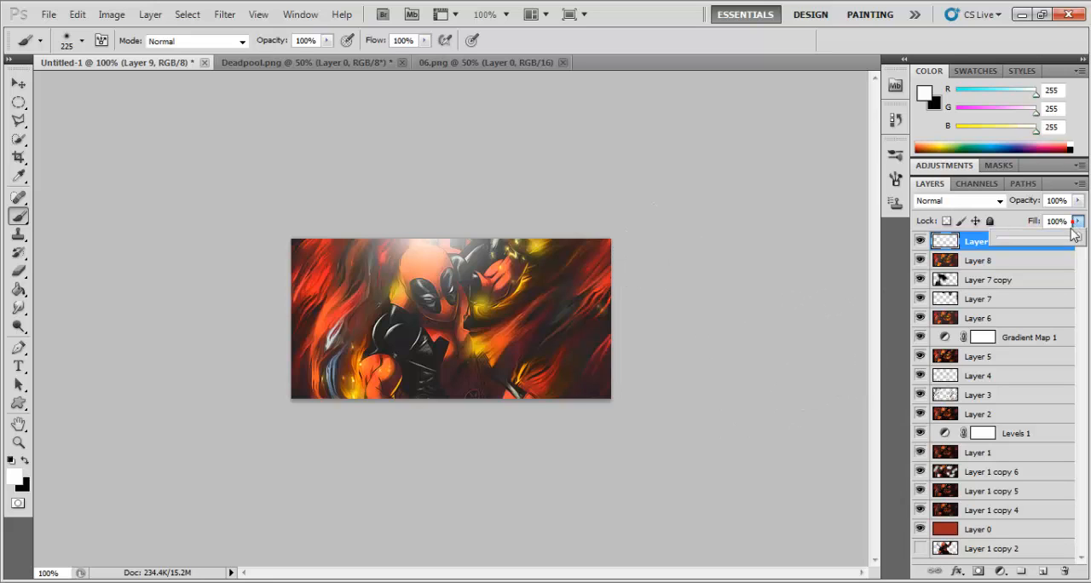
left_click_drag(1075, 238, 1053, 241)
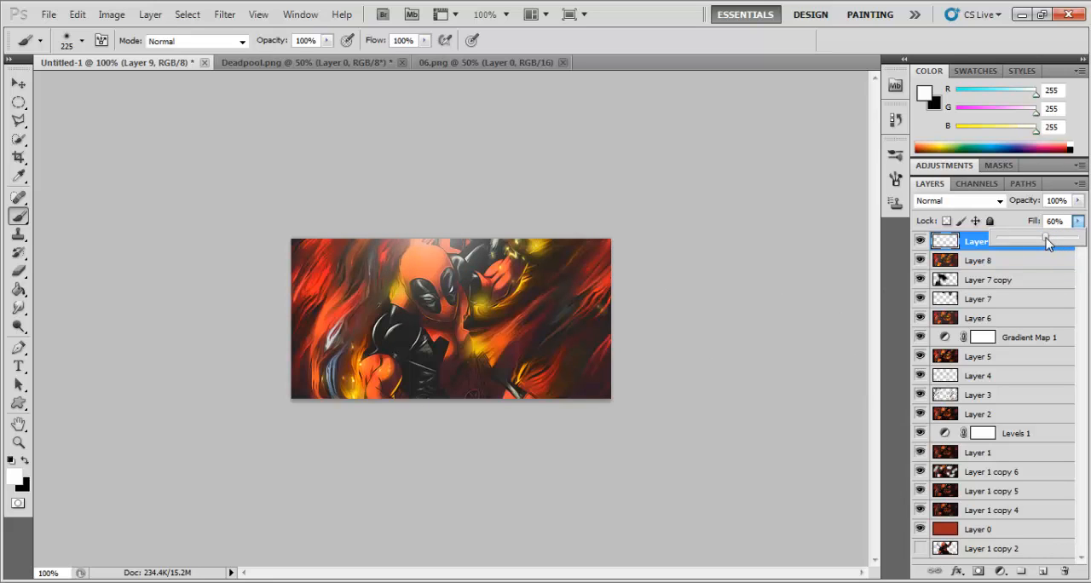
Step: Add a layer beneath the white-glow layer and darken the banner's corners on it with the soft 225 px brush in black
left_click(1048, 570)
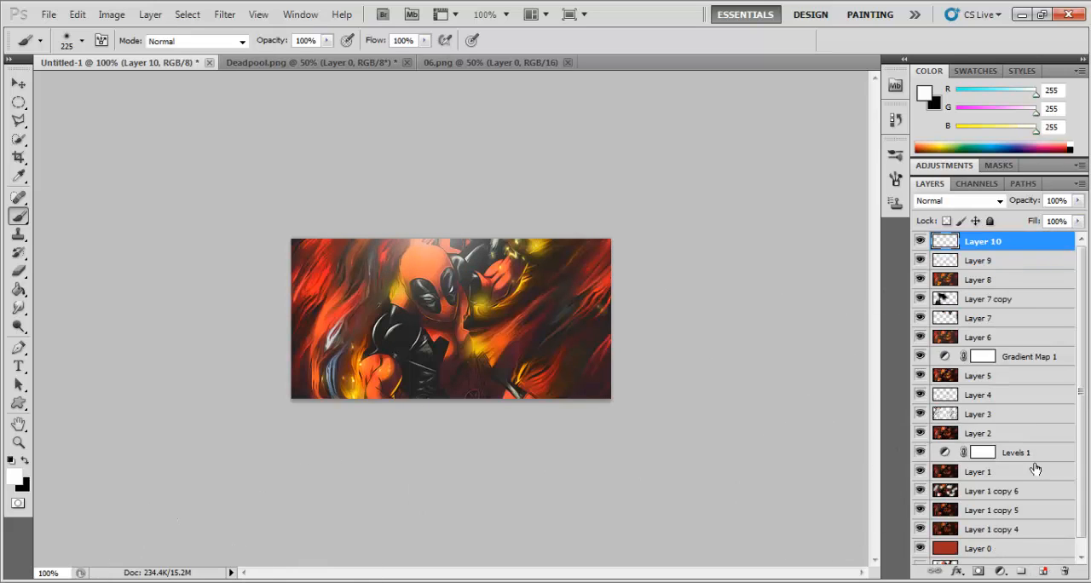
left_click_drag(990, 246, 989, 271)
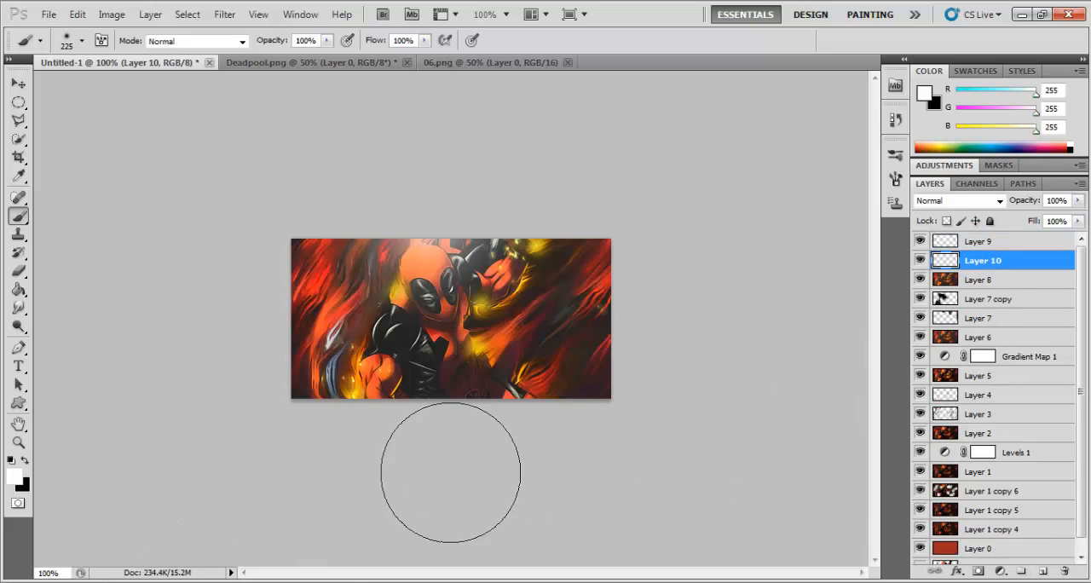
left_click(25, 461)
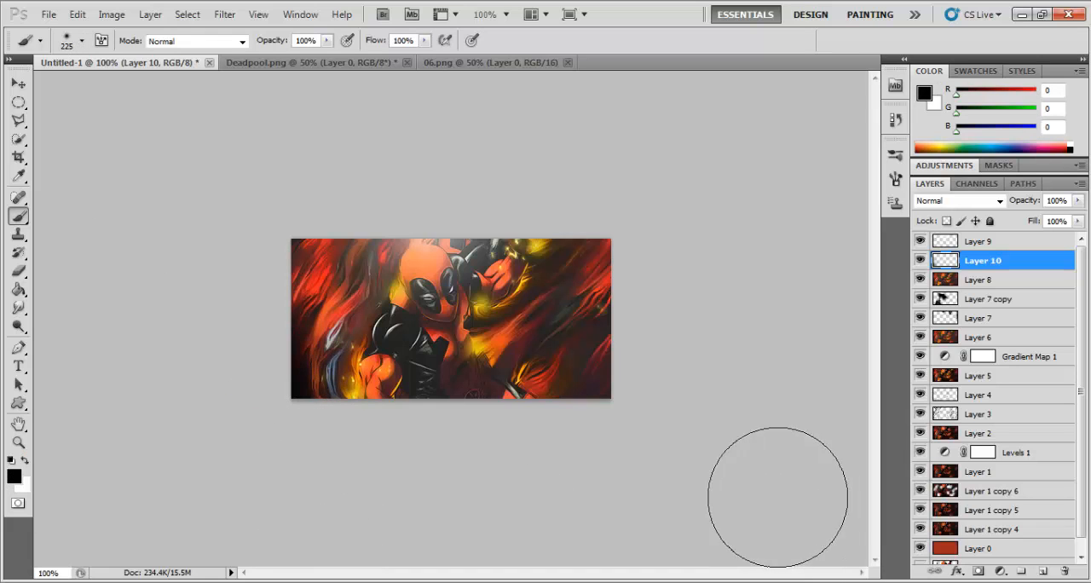
left_click(641, 429)
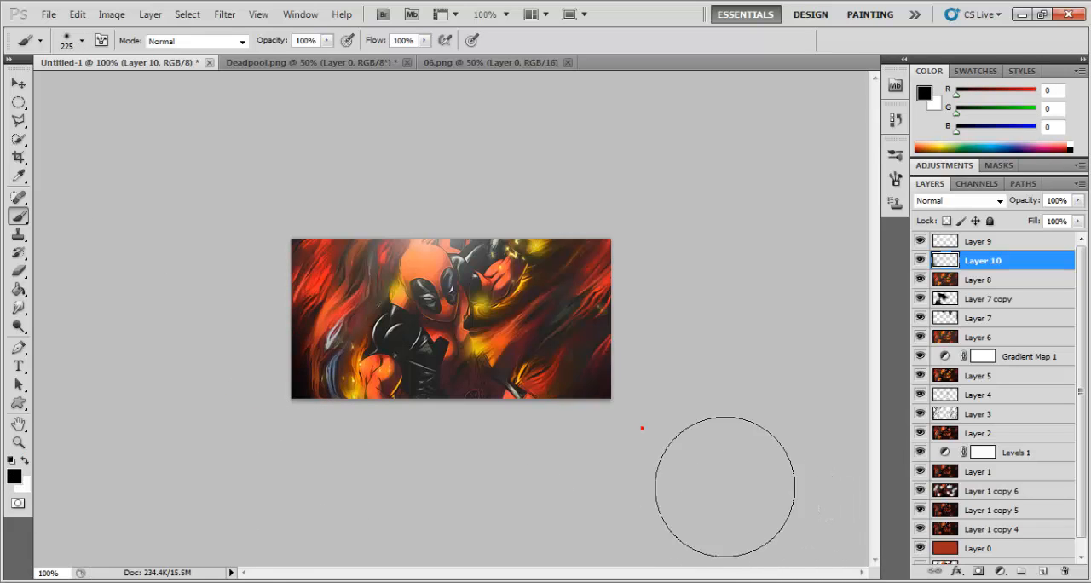
left_click(627, 254)
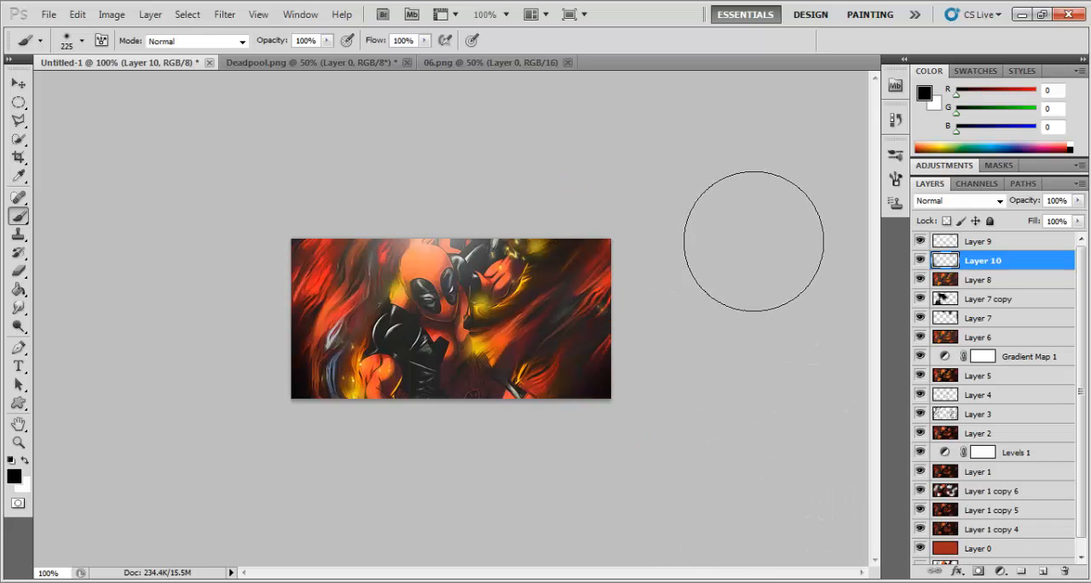
key("ctrl+z")
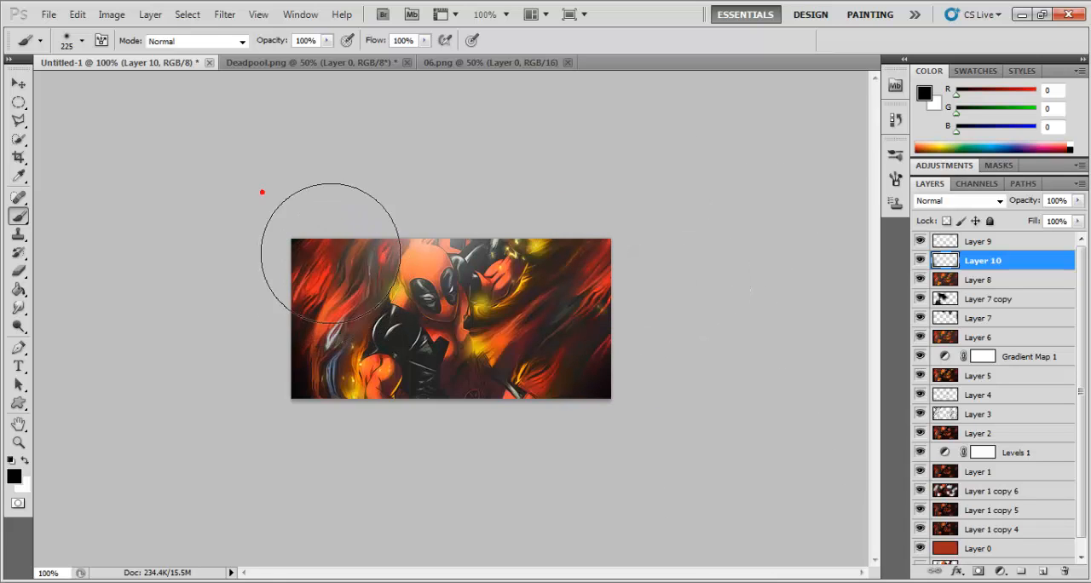